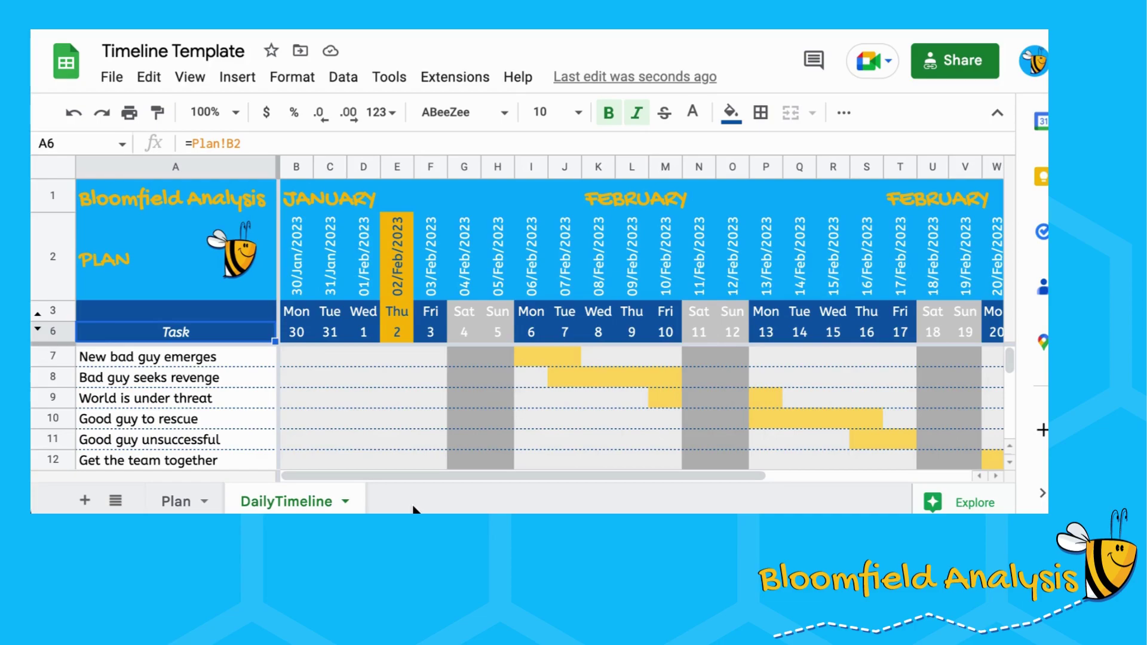
Unhide rows 4–5 on DailyTimeline, check the weekday formula in C4, and select row 4
left_click(38, 328)
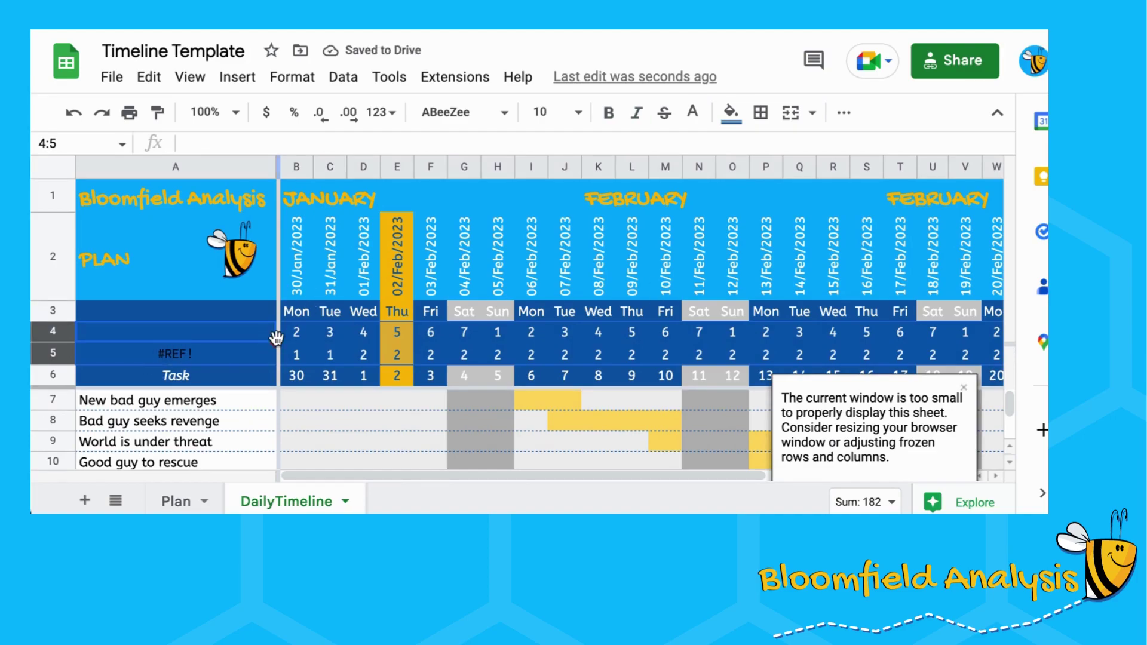
left_click(329, 332)
left_click(69, 330)
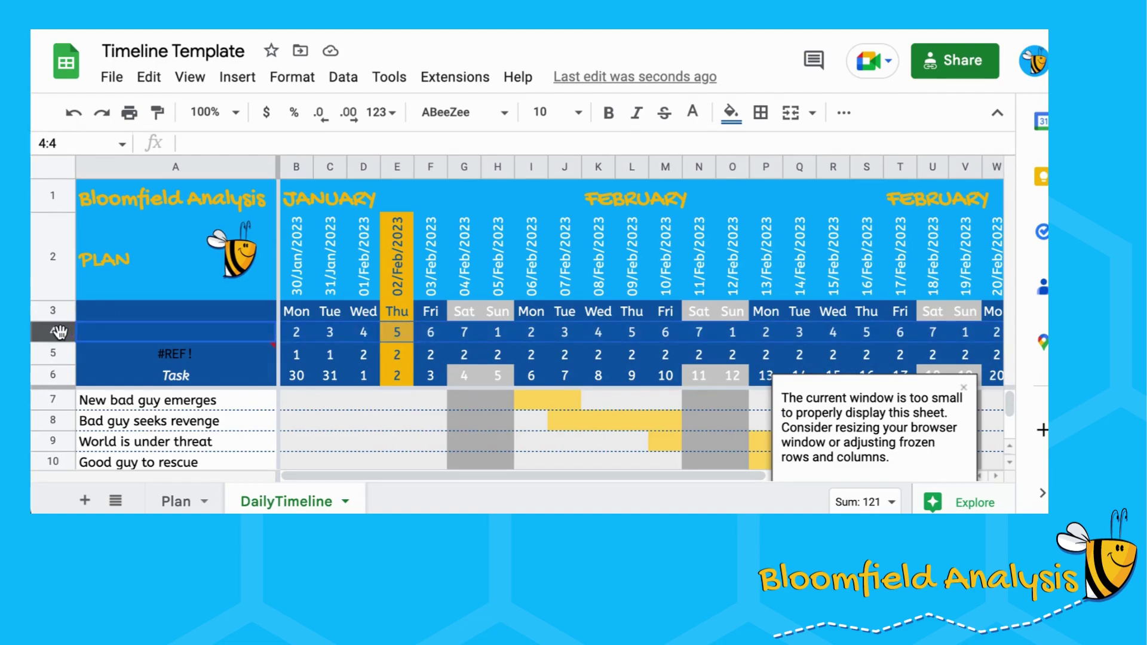
Insert a blank row above row 4 and label it 'week' in A4
left_click(243, 78)
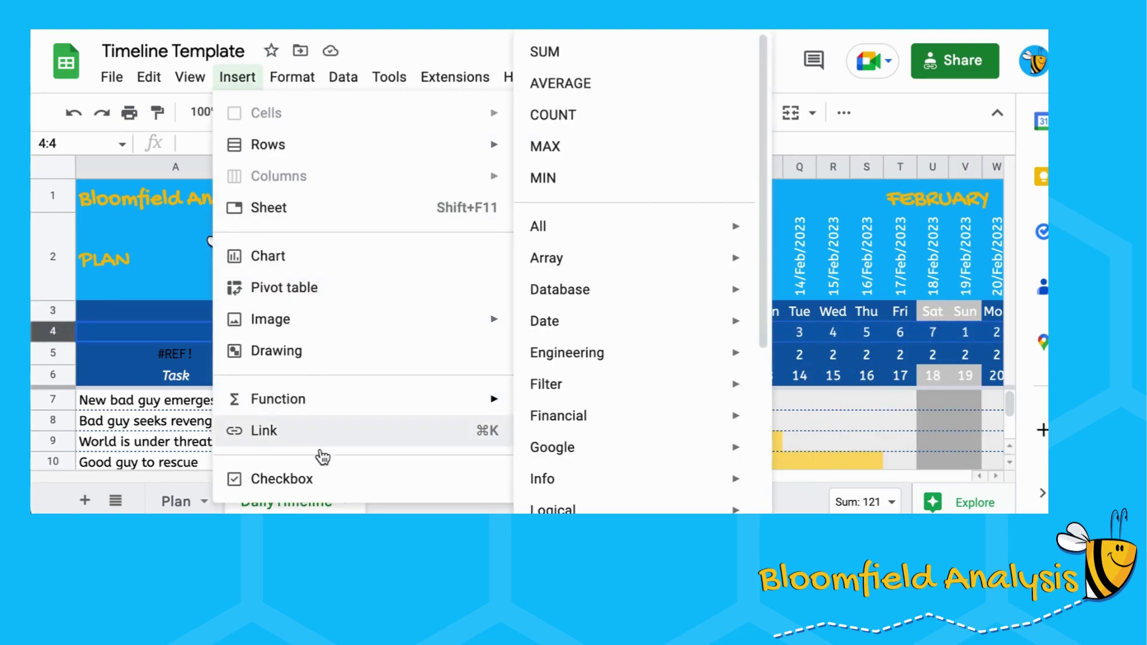
mouse_move(425, 146)
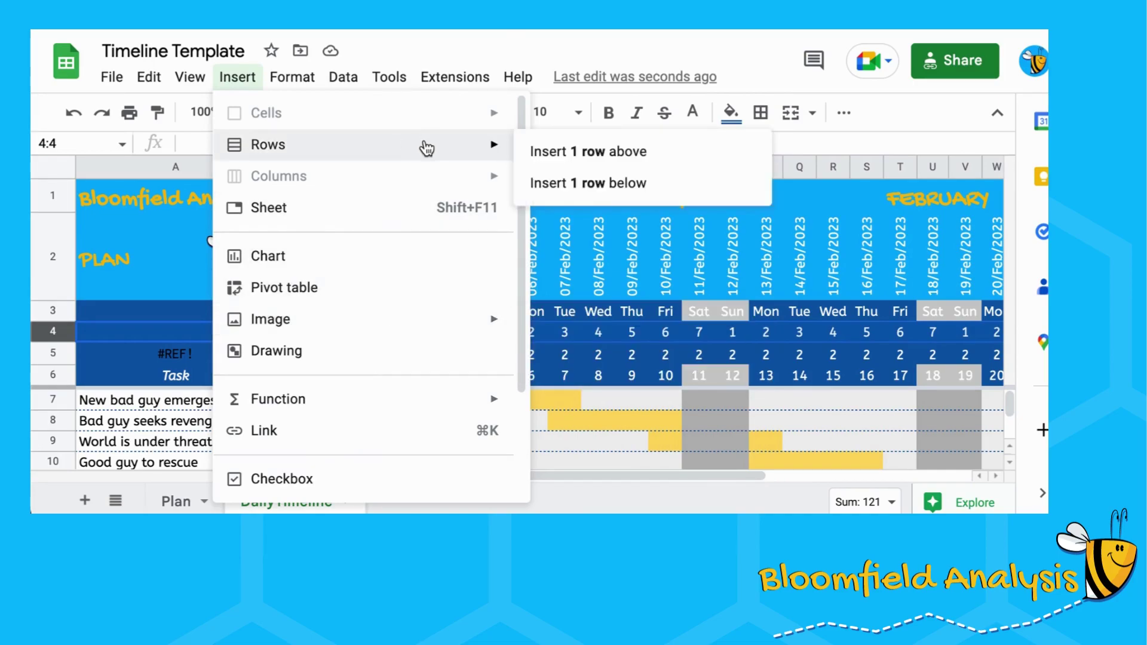
left_click(568, 156)
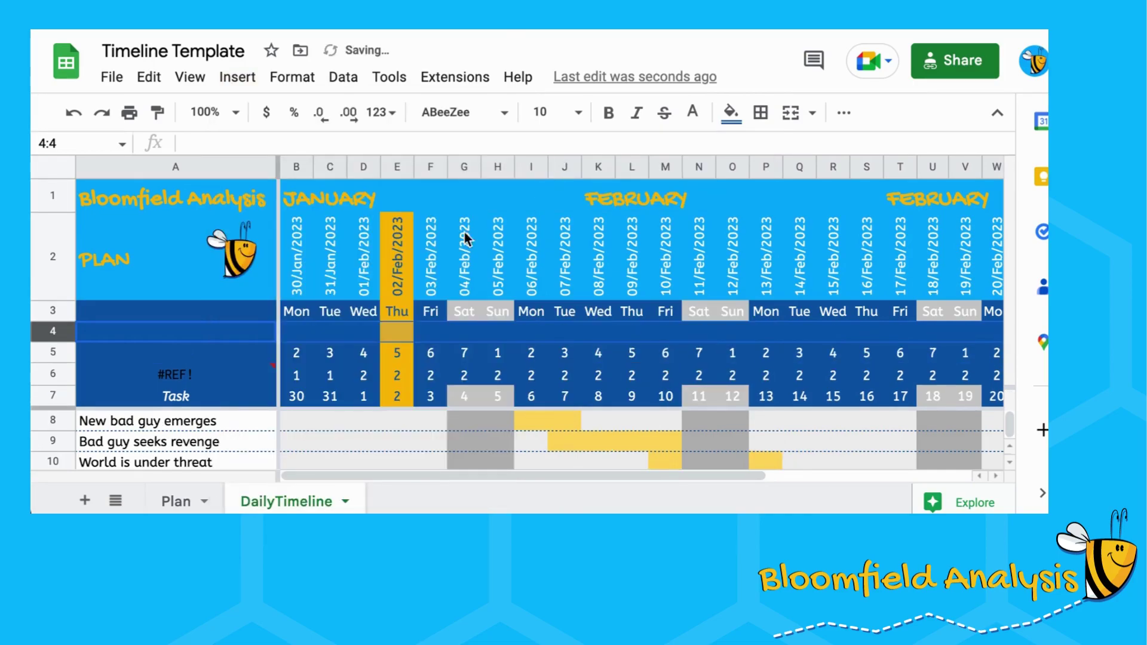
left_click(238, 348)
key("Up")
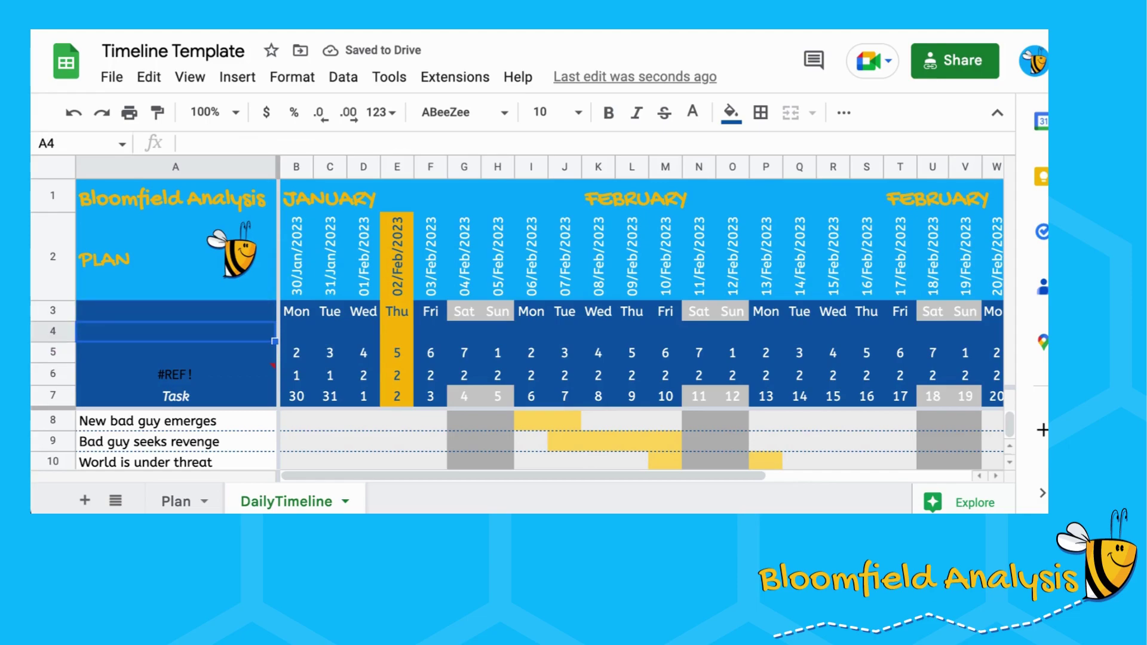
type("week")
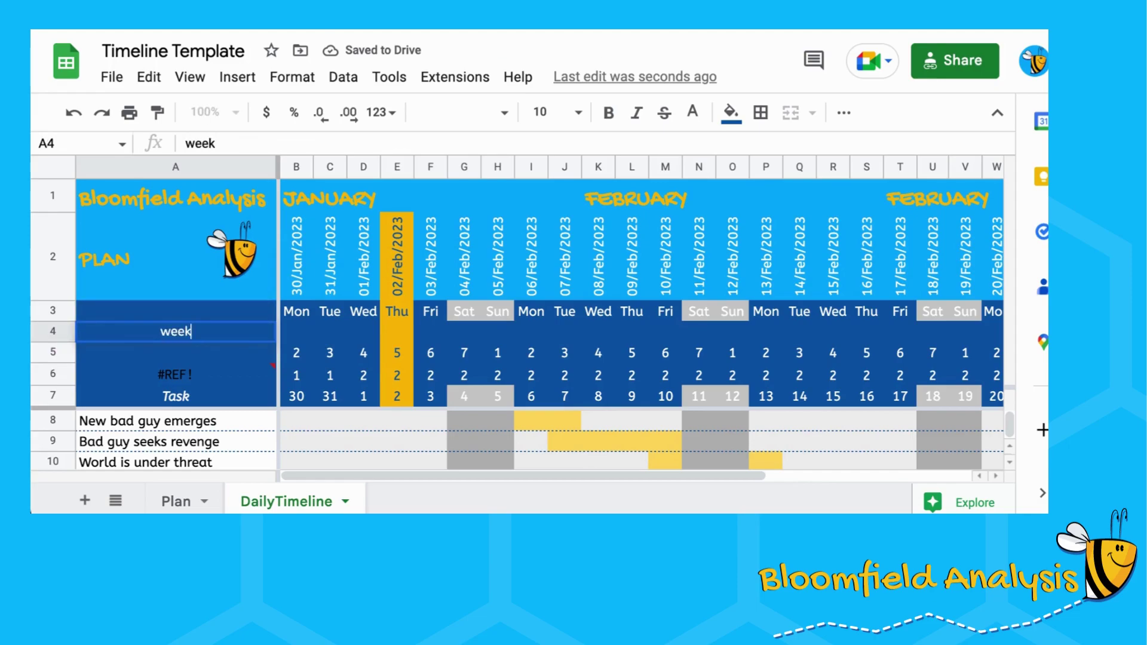
key("Tab")
Enter =WEEKNUM(B2) in B4 and fill it across to AF4
type("=w")
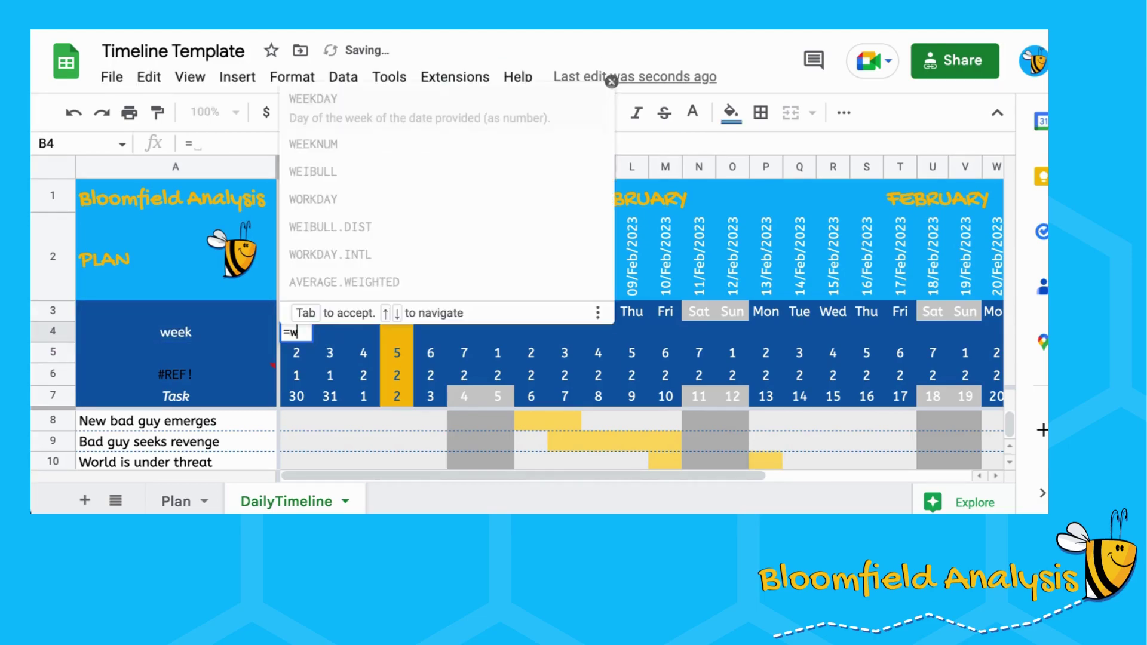
type("eekn")
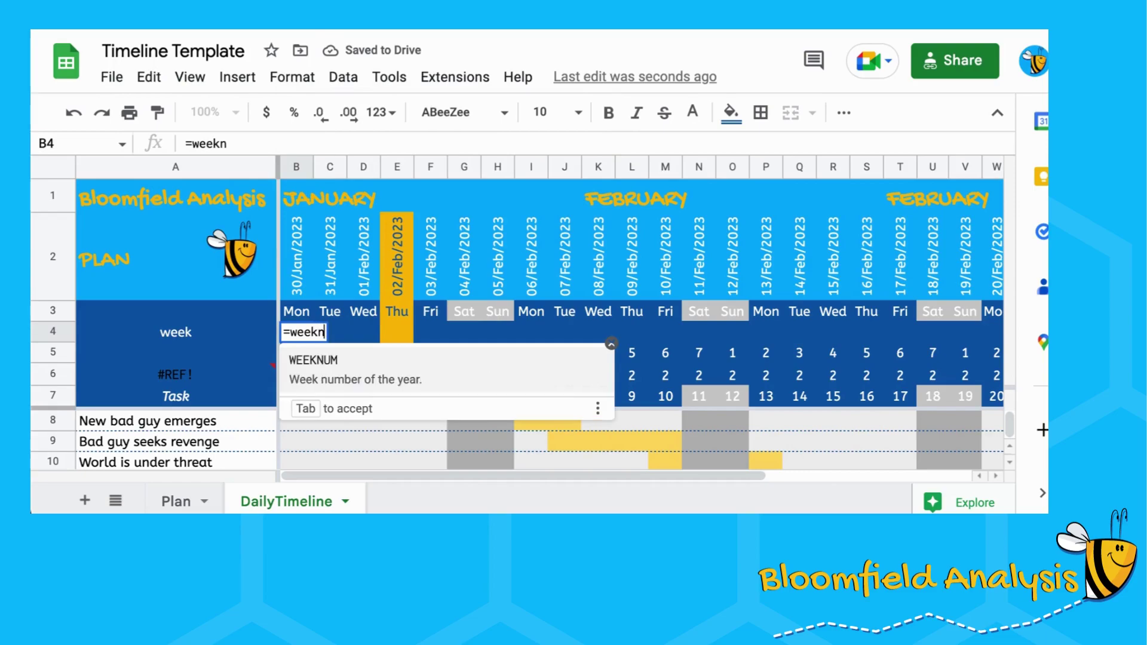
type("um(")
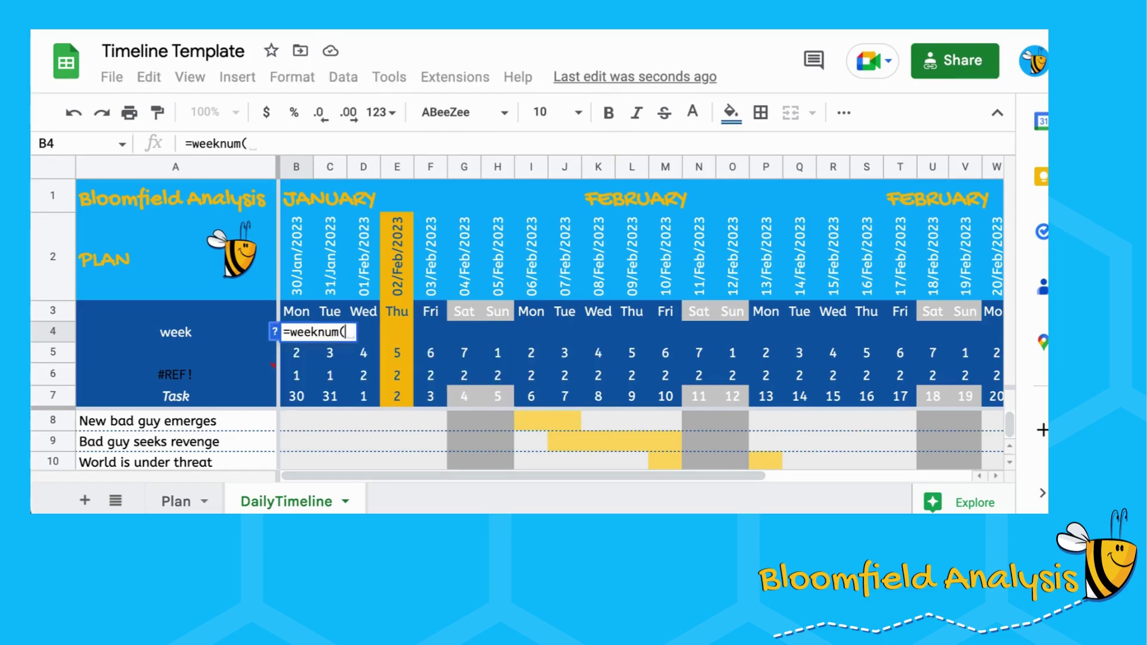
key("Up")
key("Up")
key("Return")
key("Up")
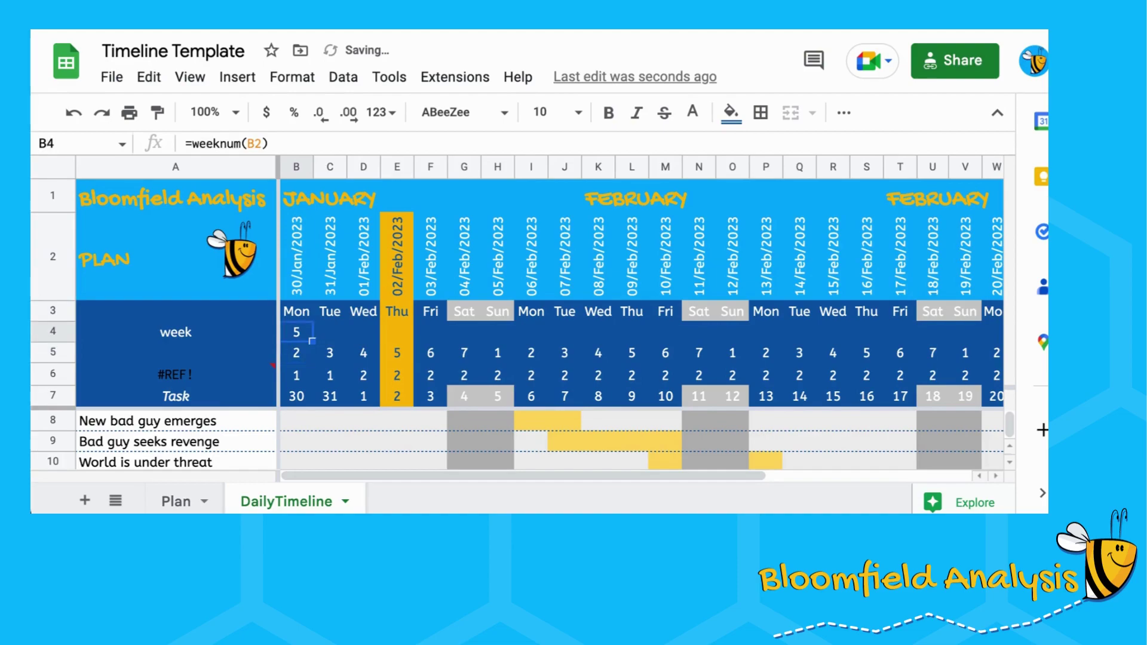
key("shift+Right")
key("shift+Right")
key("shift+Right")
key("shift+Right")
key("shift+Right")
key("shift+Right")
key("shift+Right")
key("shift+Right")
key("shift+Right")
key("shift+Right")
key("shift+Right")
key("shift+Right")
key("shift+Right")
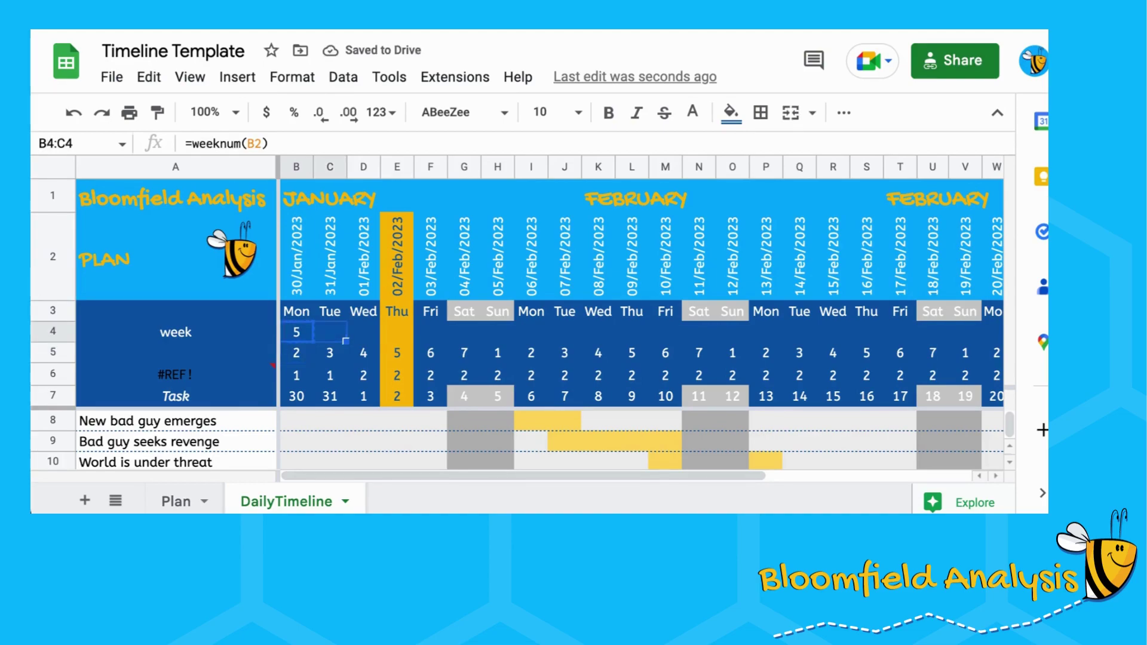
key("ctrl+shift+Right")
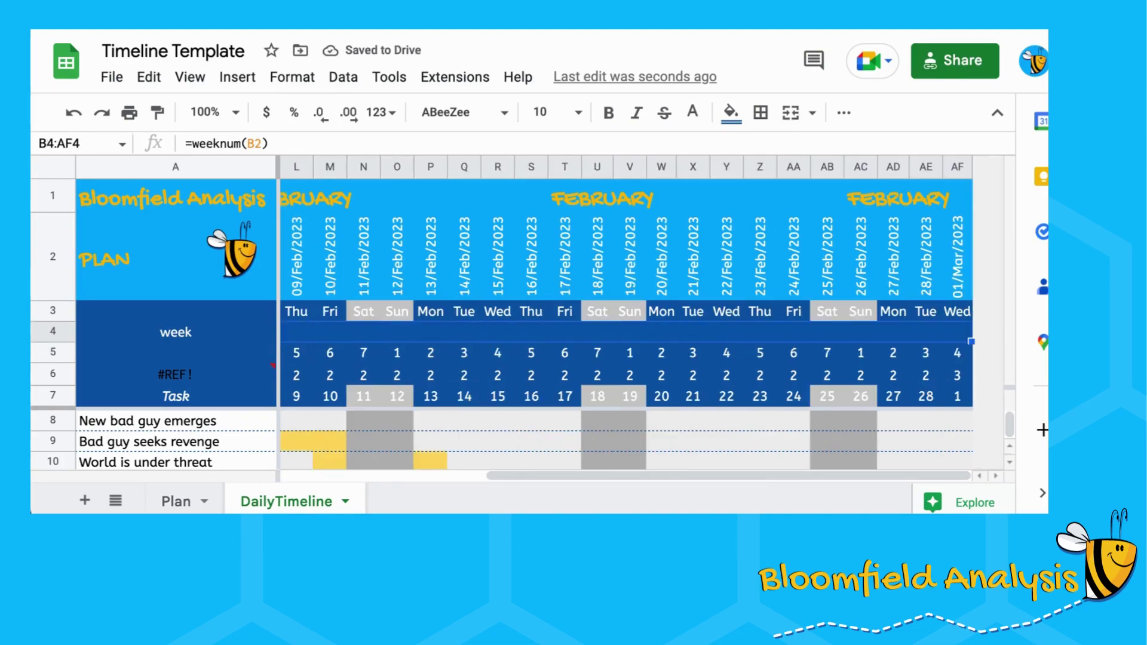
key("ctrl+r")
key("Home")
key("Right")
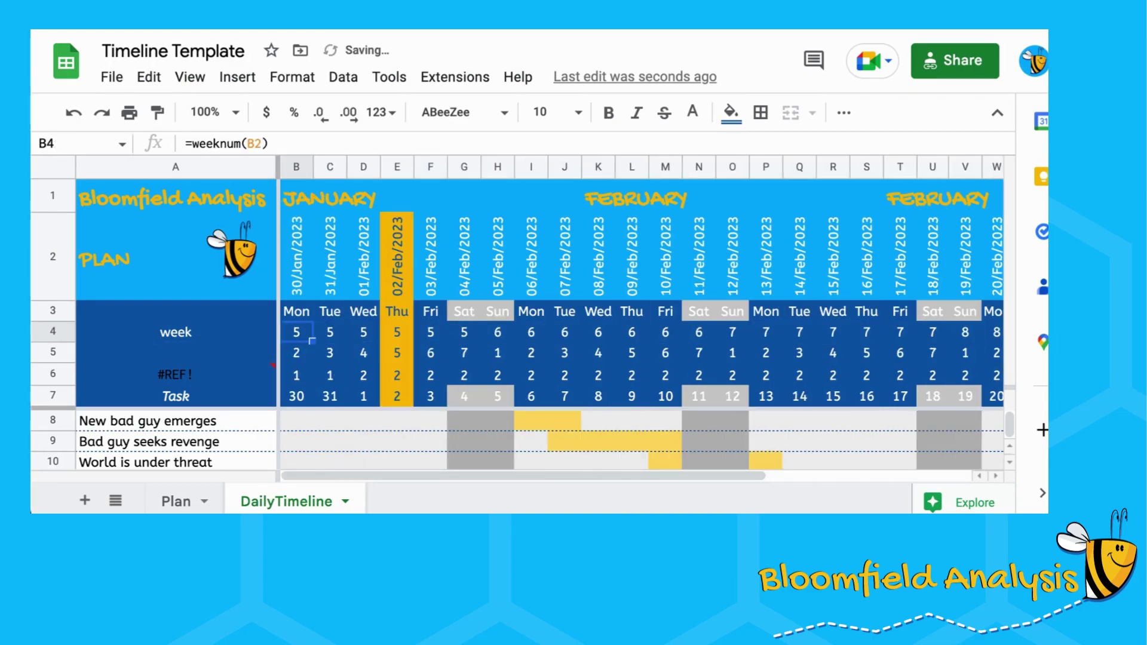
key("Right")
key("Home")
key("Right")
left_click_drag(495, 338, 660, 285)
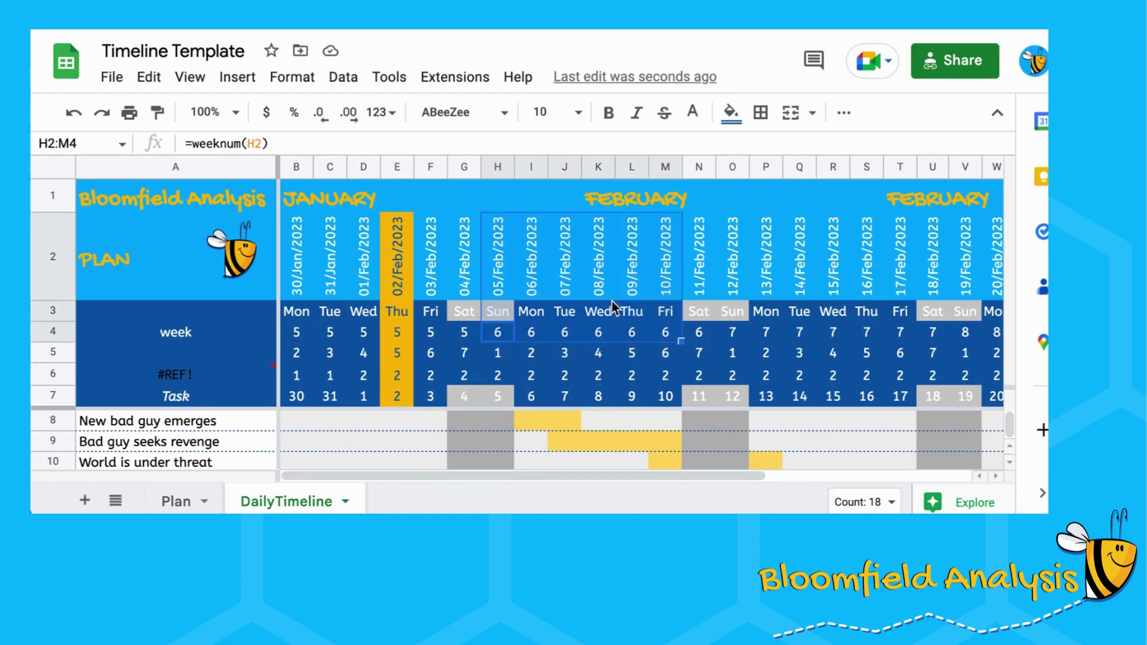
left_click_drag(500, 265, 497, 340)
key("ctrl+c")
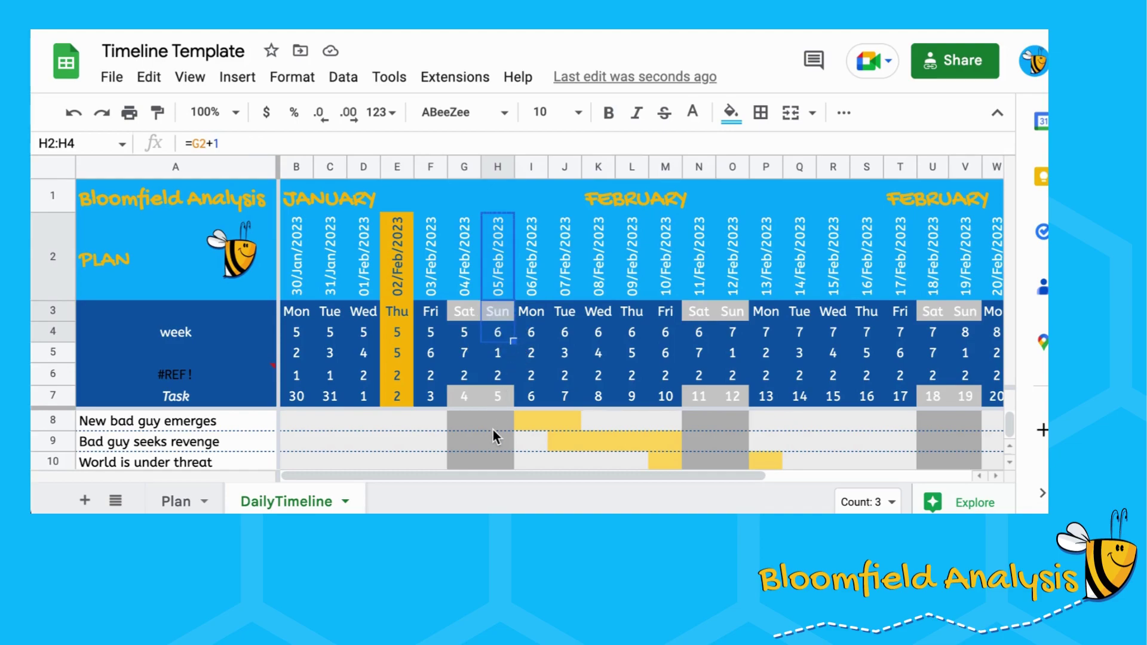
left_click(235, 333)
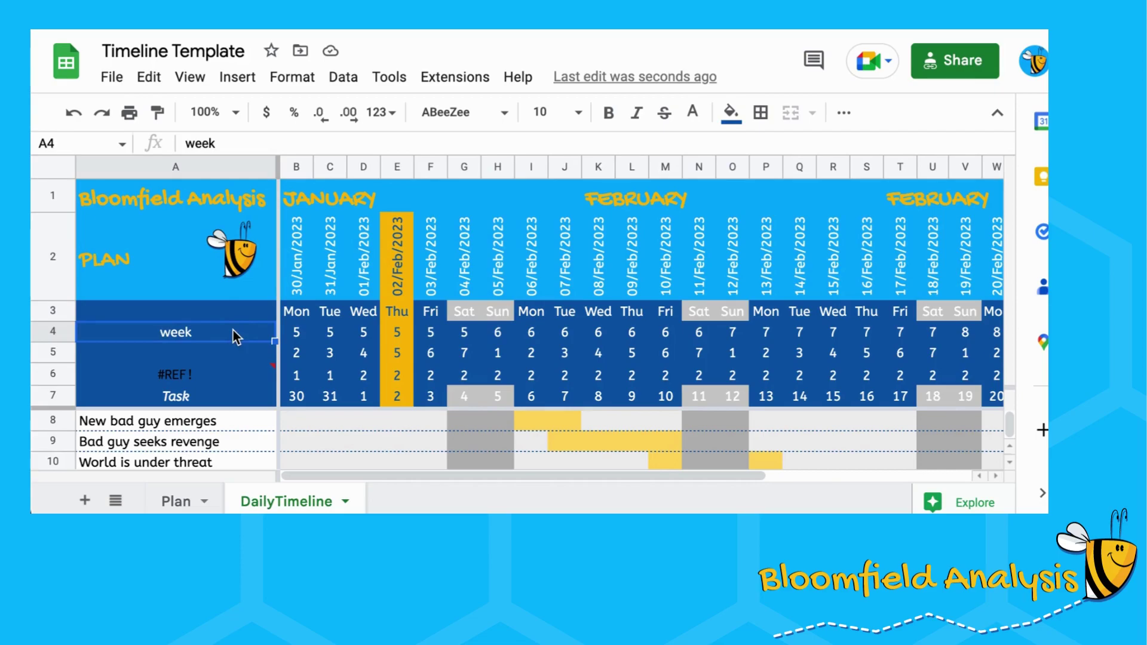
key("Right")
key("Right")
key("Right")
key("Right")
key("Right")
key("Right")
key("Right")
key("Right")
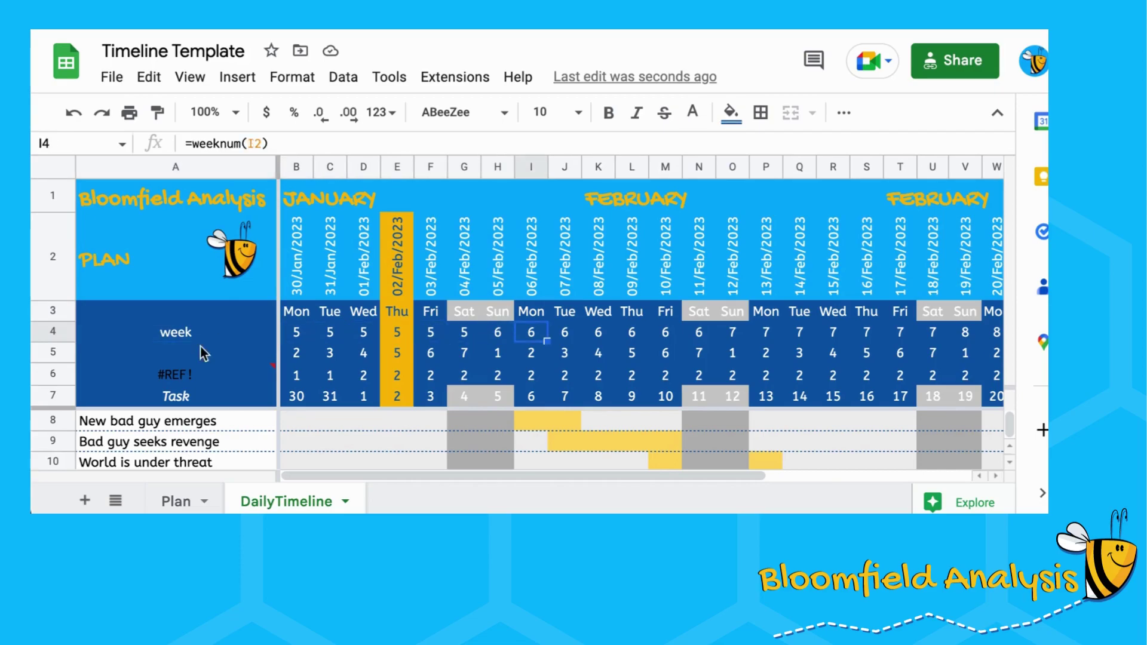
Add a sheet named 'WeeklyTimeline', then return to the DailyTimeline tab
left_click(85, 500)
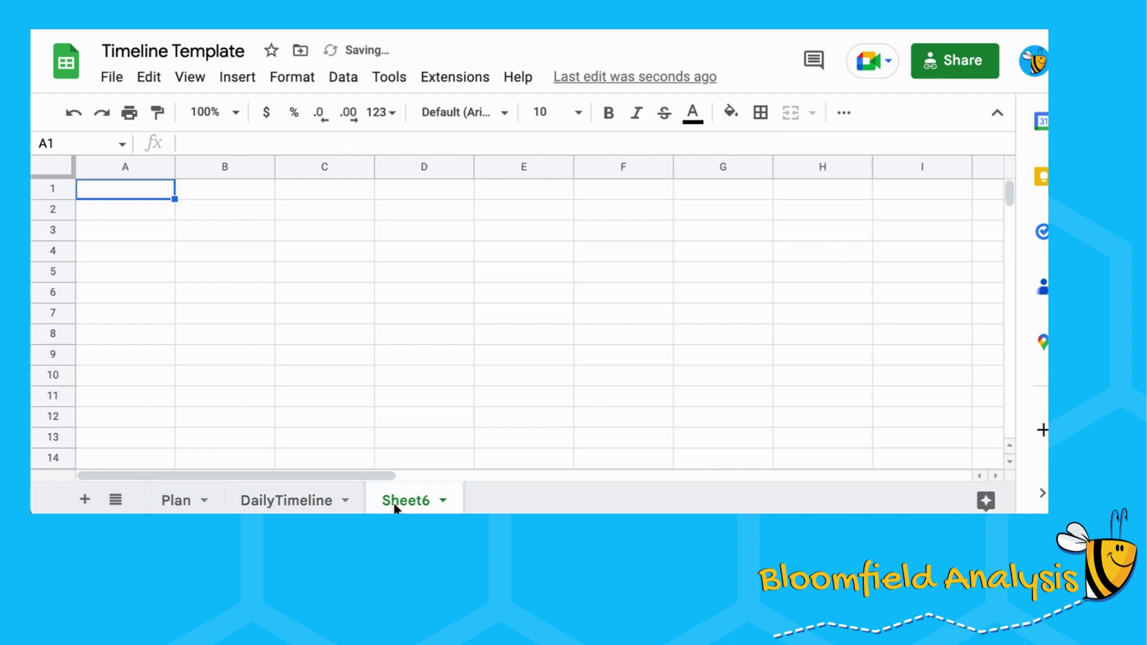
right_click(394, 507)
left_click(444, 257)
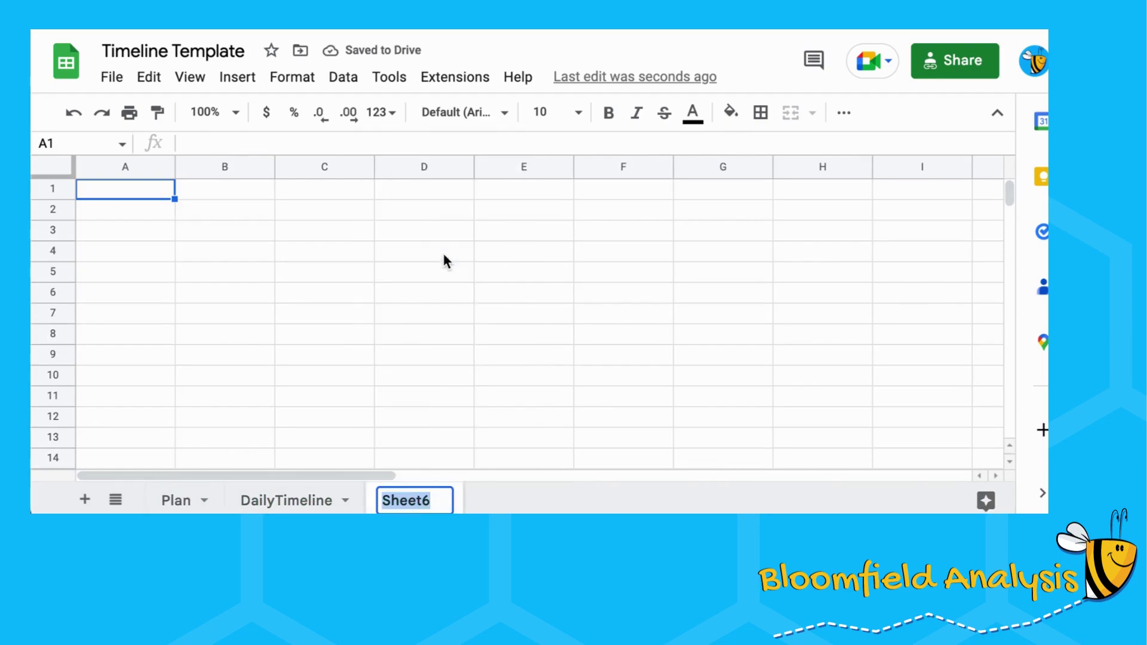
type("Weekly")
key("Return")
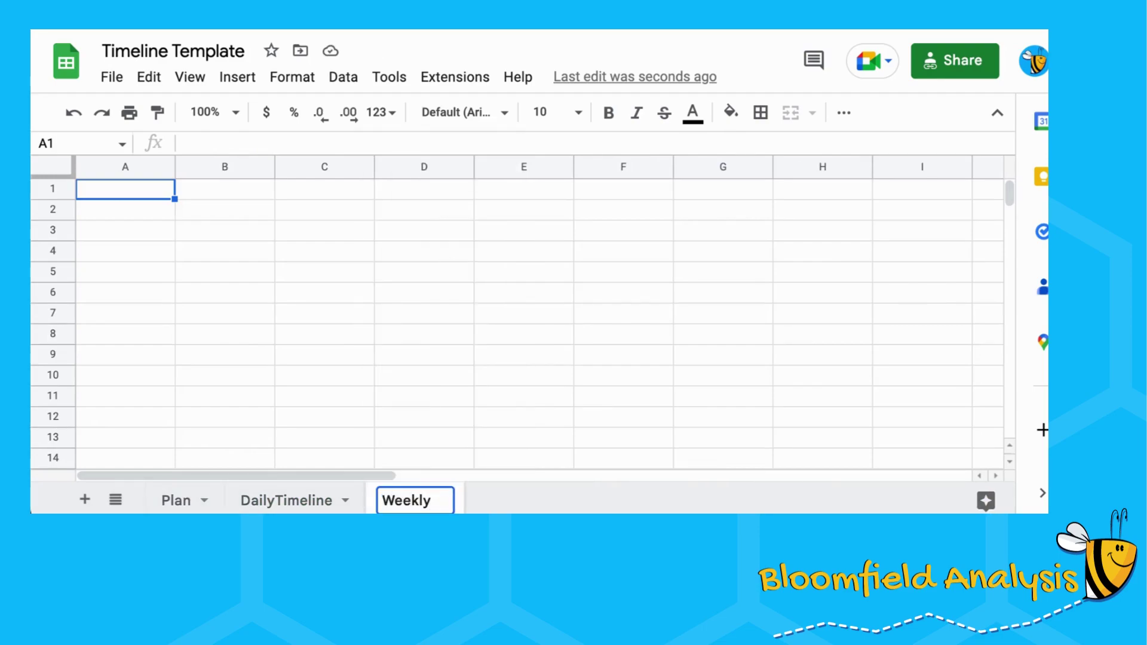
type("Timeline")
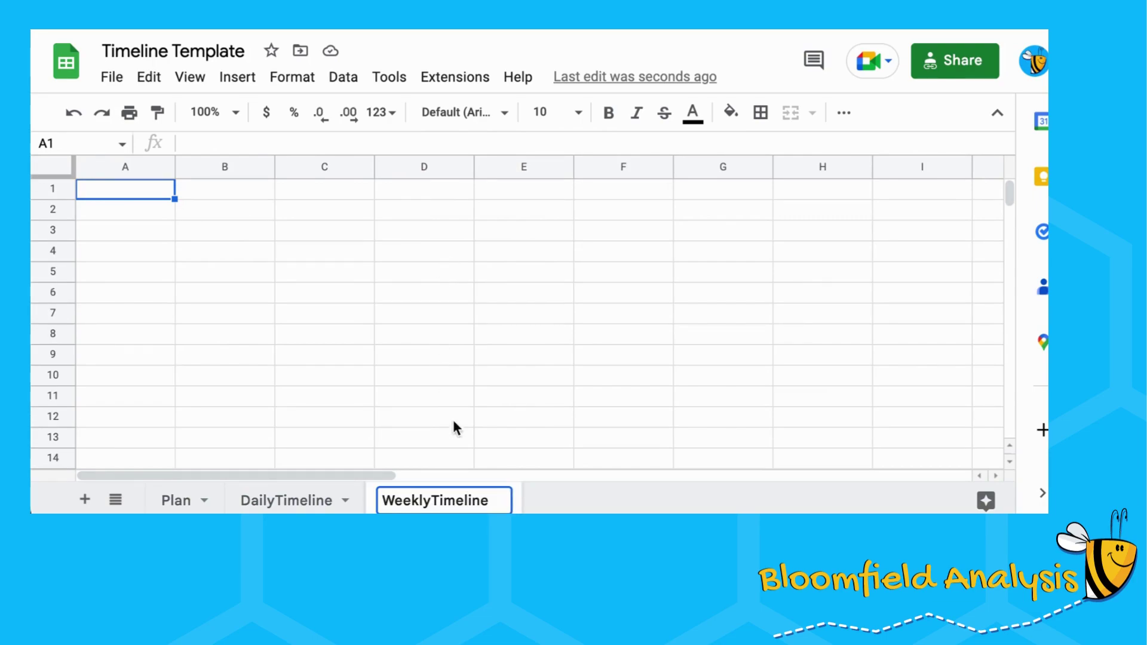
left_click(315, 498)
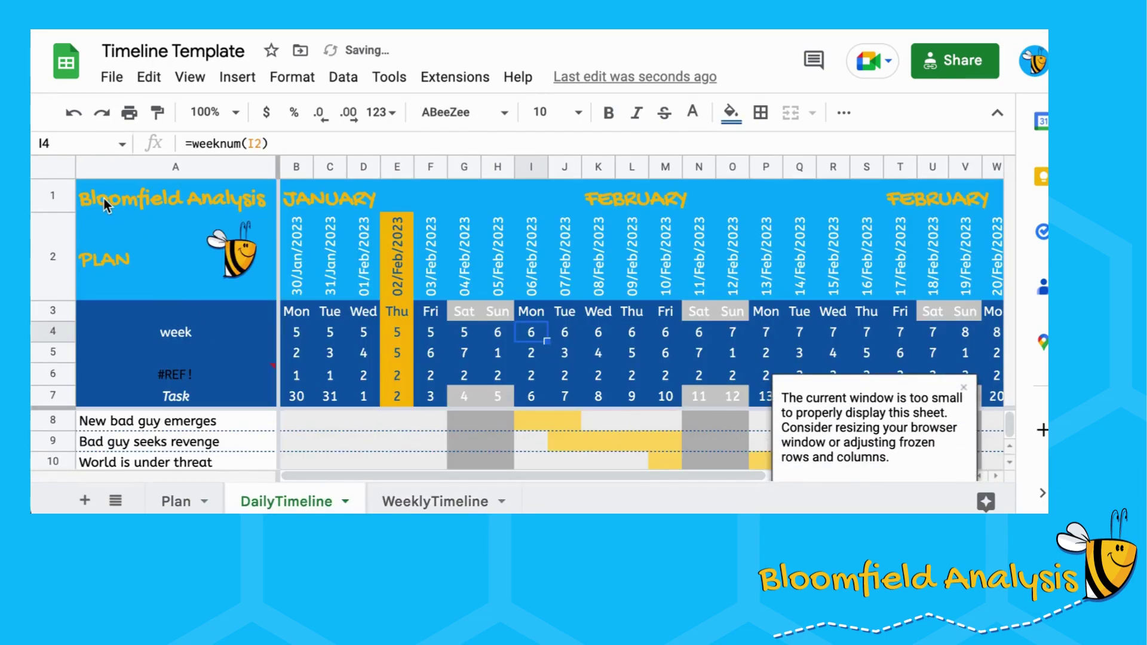
Copy DailyTimeline's A1:C9 into WeeklyTimeline and check the pasted formulas in row 5 and B2
left_click_drag(106, 205, 333, 452)
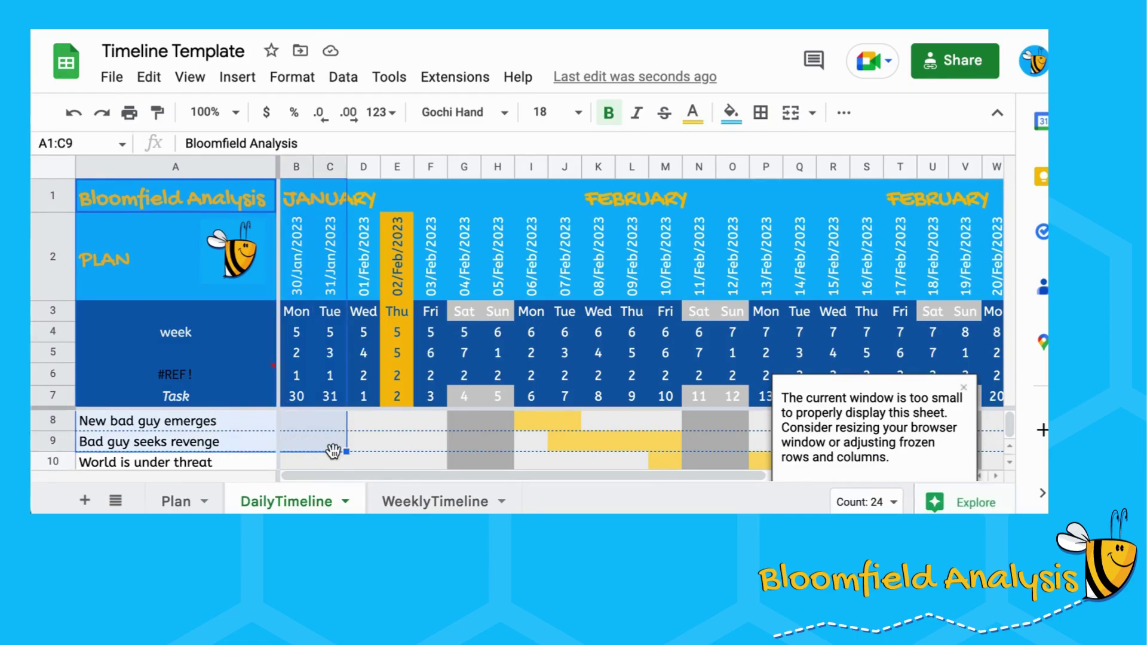
key("ctrl+c")
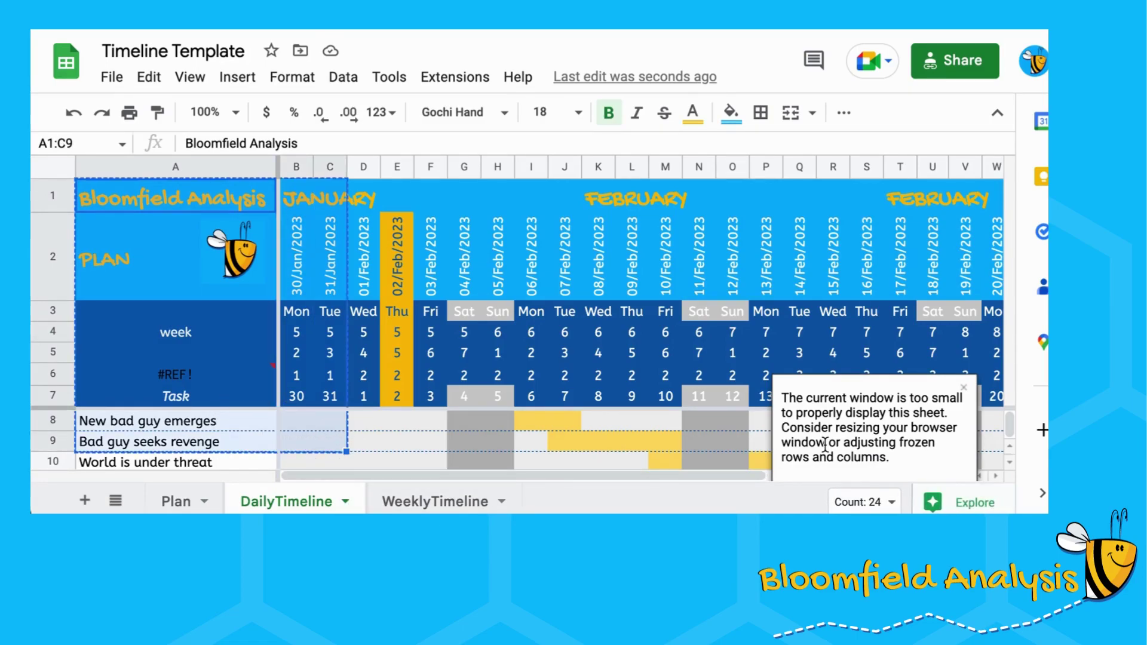
left_click(451, 503)
key("ctrl+v")
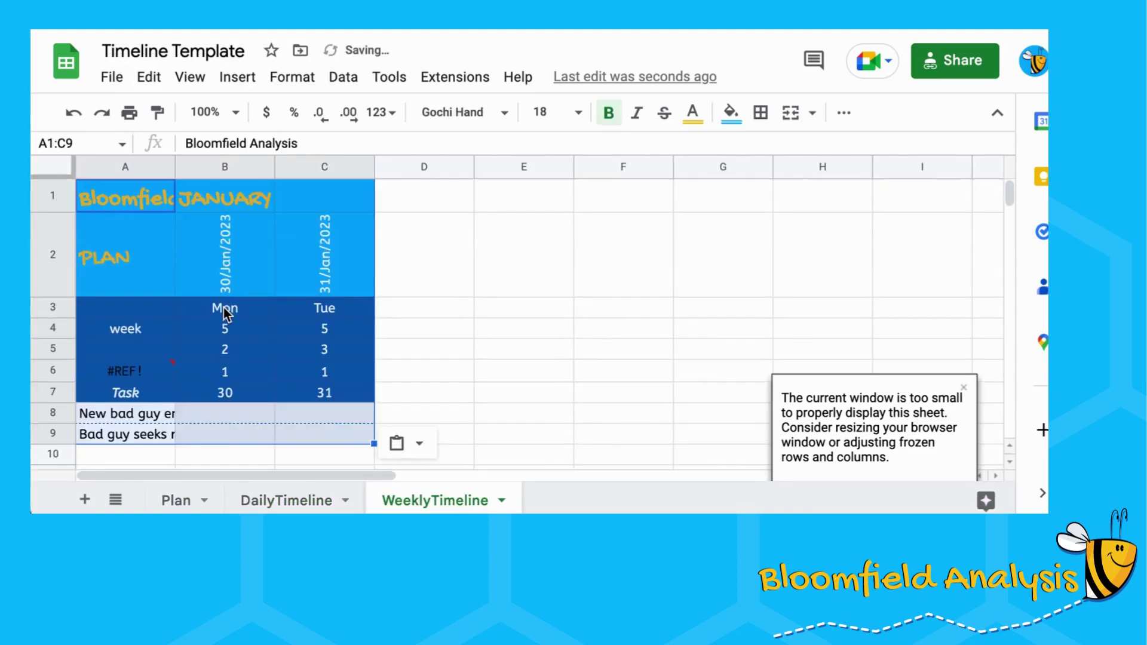
left_click(963, 387)
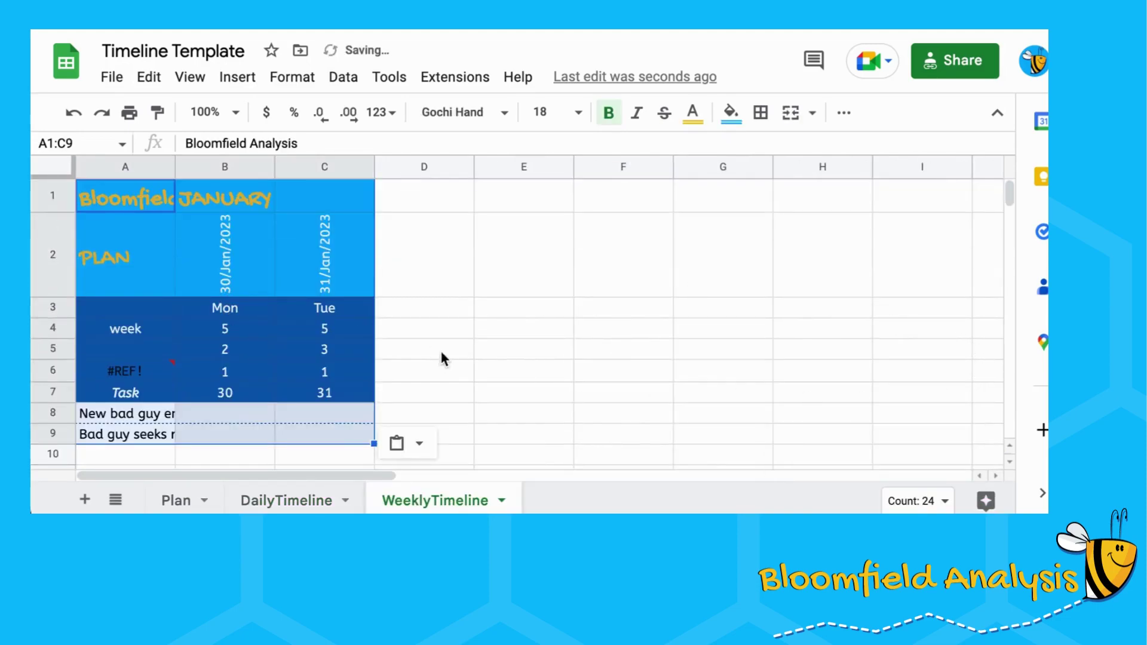
left_click(218, 351)
key("Up")
key("Up")
key("Up")
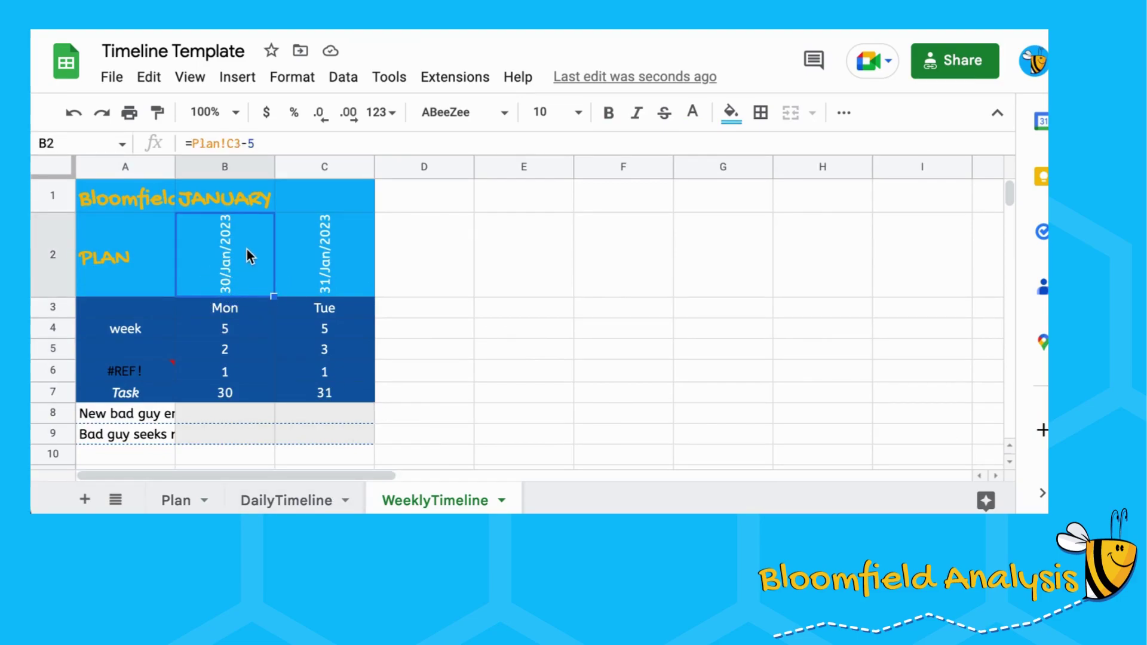
Enter =B2+7 in C2 so it shows the date one week after B2
left_click(318, 260)
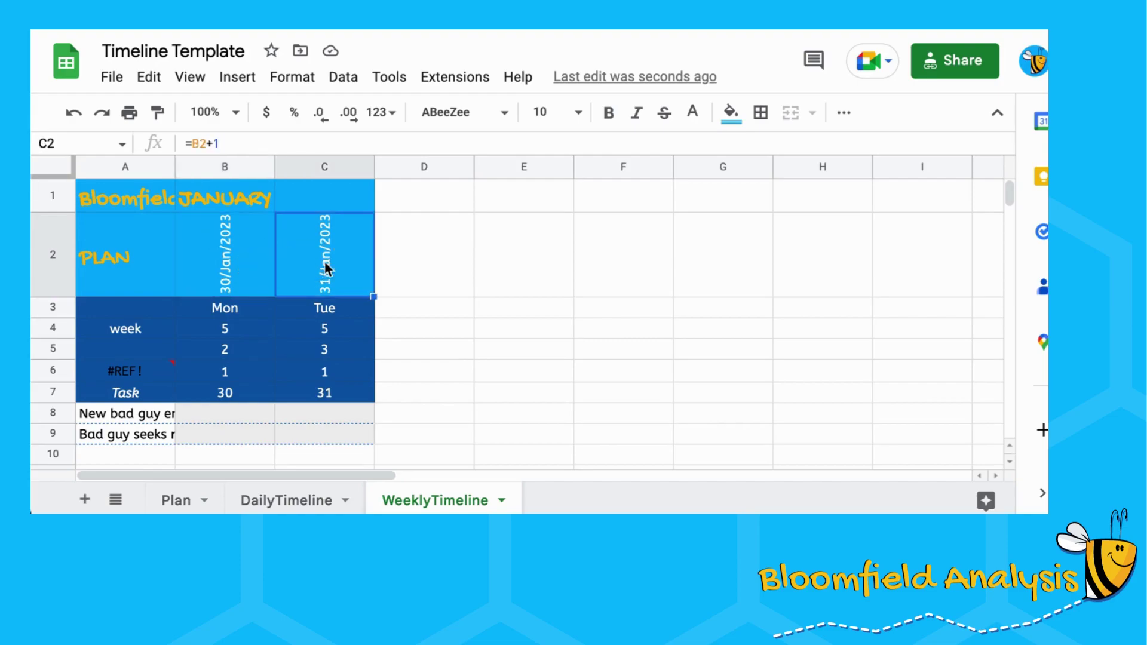
left_click(384, 259)
left_click(349, 259)
type("=B2+7")
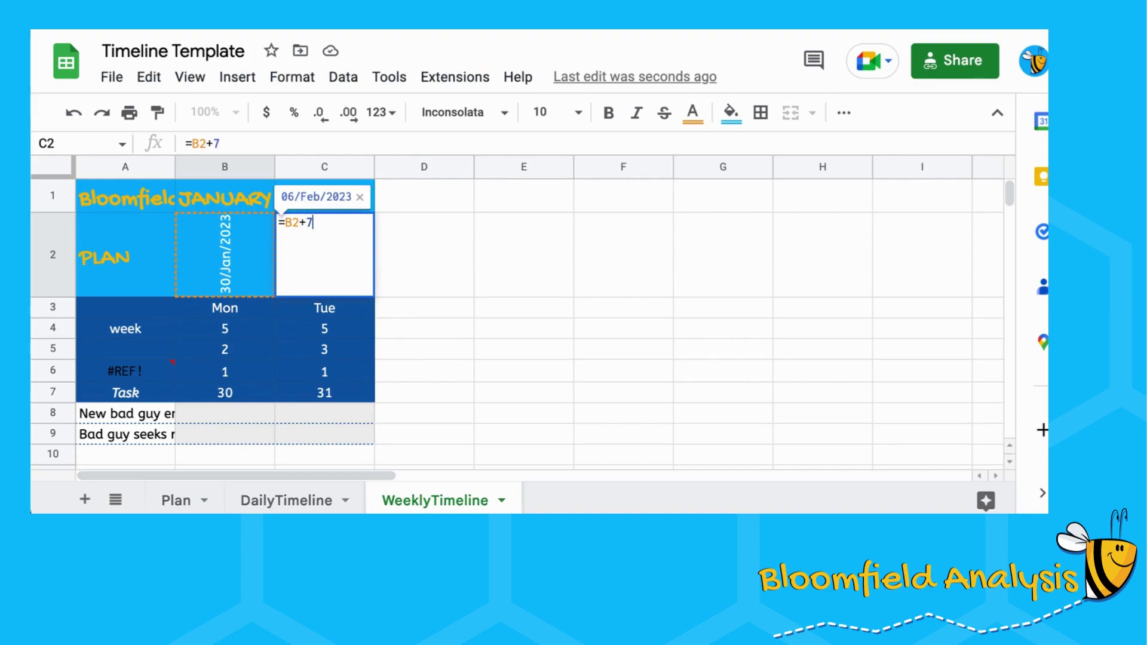
key("Return")
Fill C2:R9 to the right so each column steps one week, through 20/Mar/2023
key("Up")
key("shift+Down")
key("shift+Down")
key("shift+Down")
key("shift+Down")
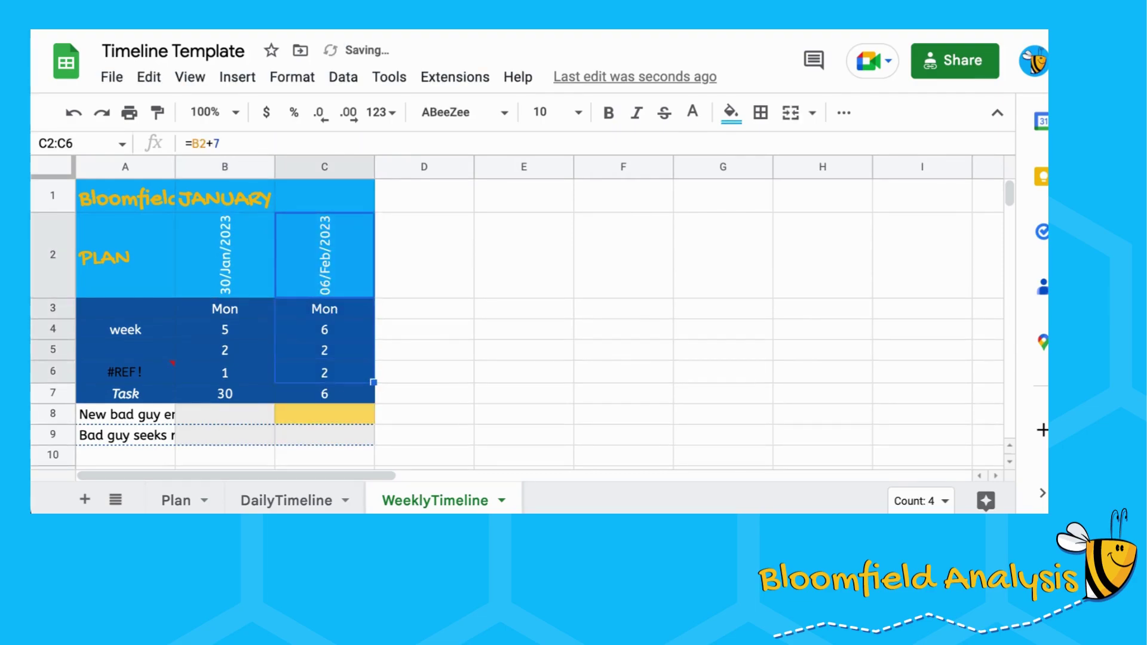
key("shift+Down")
key("shift+Down")
key("shift+Down")
left_click(325, 254)
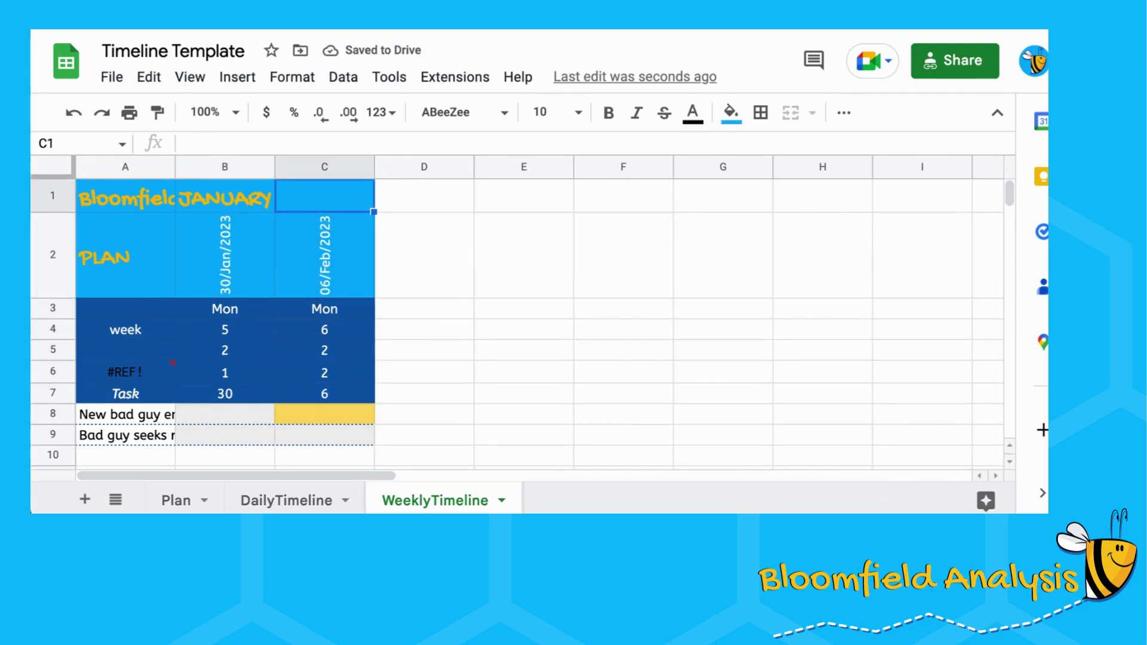
key("shift+Down")
key("shift+Down")
key("shift+Down")
key("shift+Down")
key("shift+Down")
key("shift+Down")
key("shift+Down")
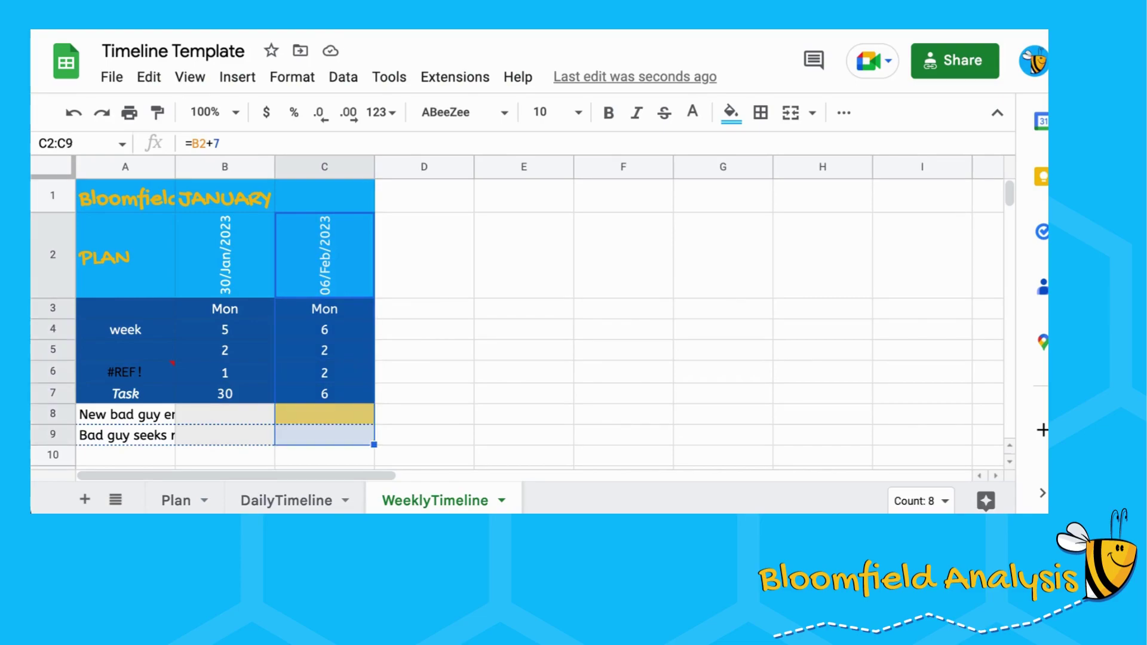
key("shift+Right")
key("shift+Right")
key("shift+Right")
key("shift+Right")
key("shift+Right")
key("shift+Right")
key("shift+Right")
key("shift+Right")
key("shift+Right")
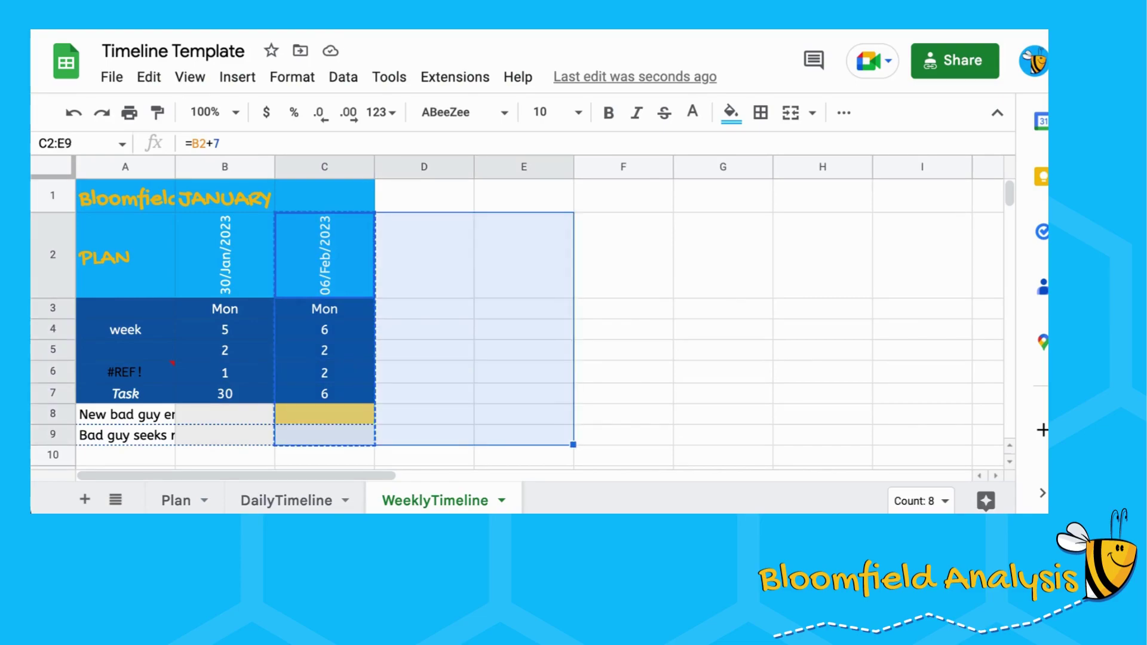
key("shift+Right")
key("shift+Right")
key("shift+Right")
key("shift+Right")
key("shift+Right")
key("shift+Right")
key("ctrl+r")
key("ctrl+Home")
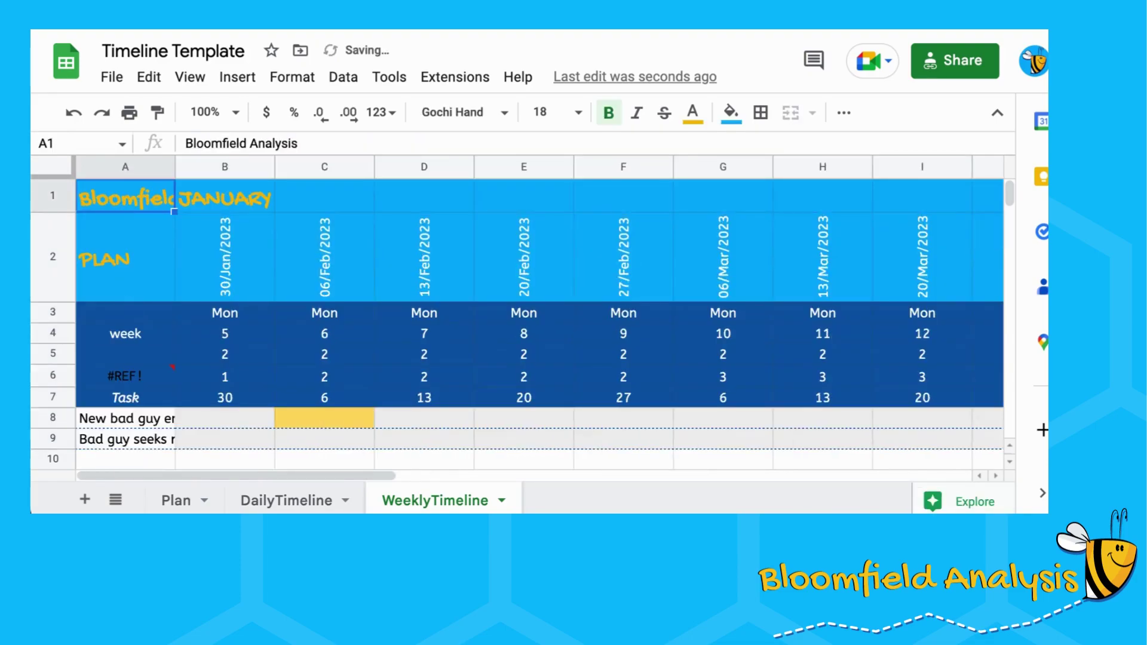
scroll(369, 383, "down", 2)
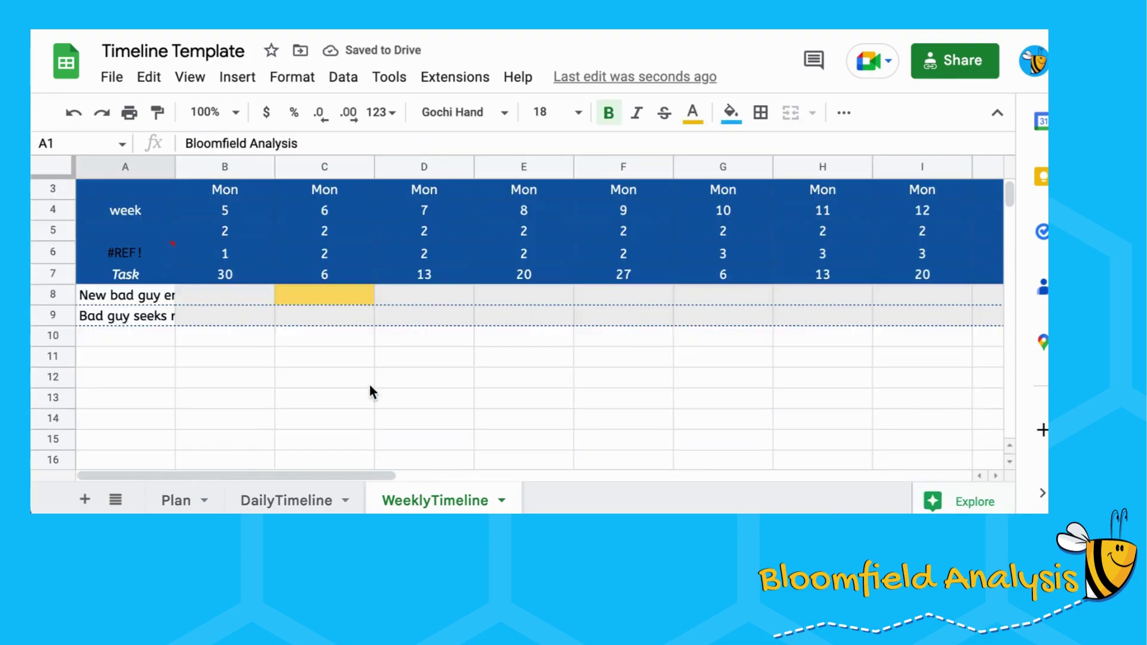
scroll(368, 393, "up", 1)
left_click(332, 389)
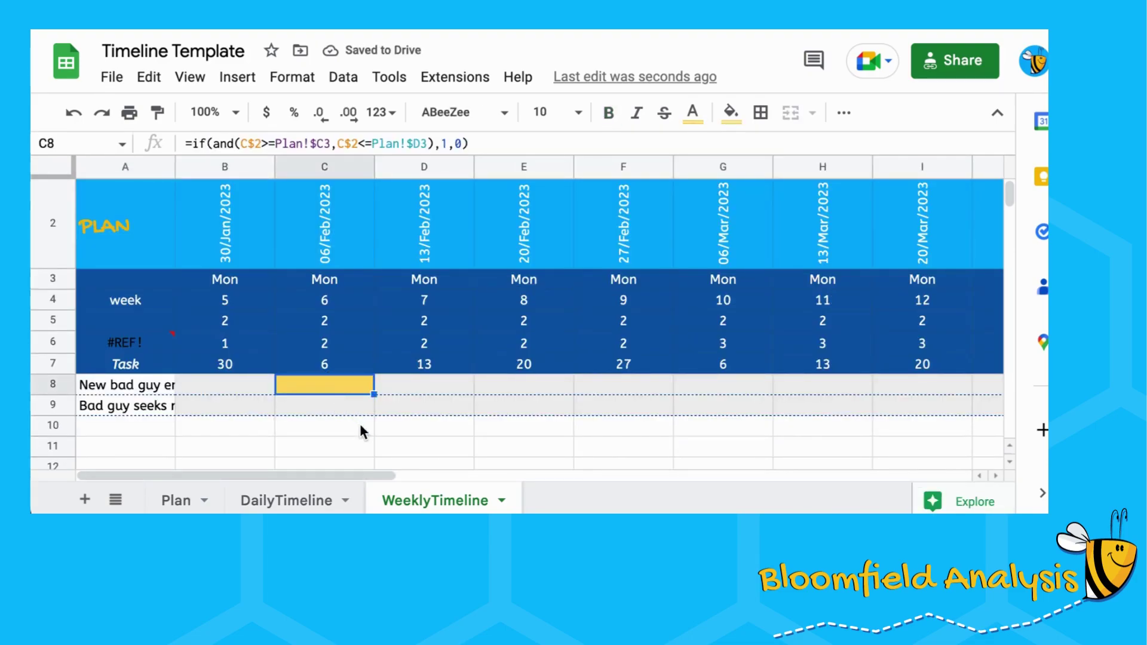
Auto-fit column A to the width of the task names
left_click_drag(174, 166, 174, 166)
double_click(175, 166)
left_click(233, 391)
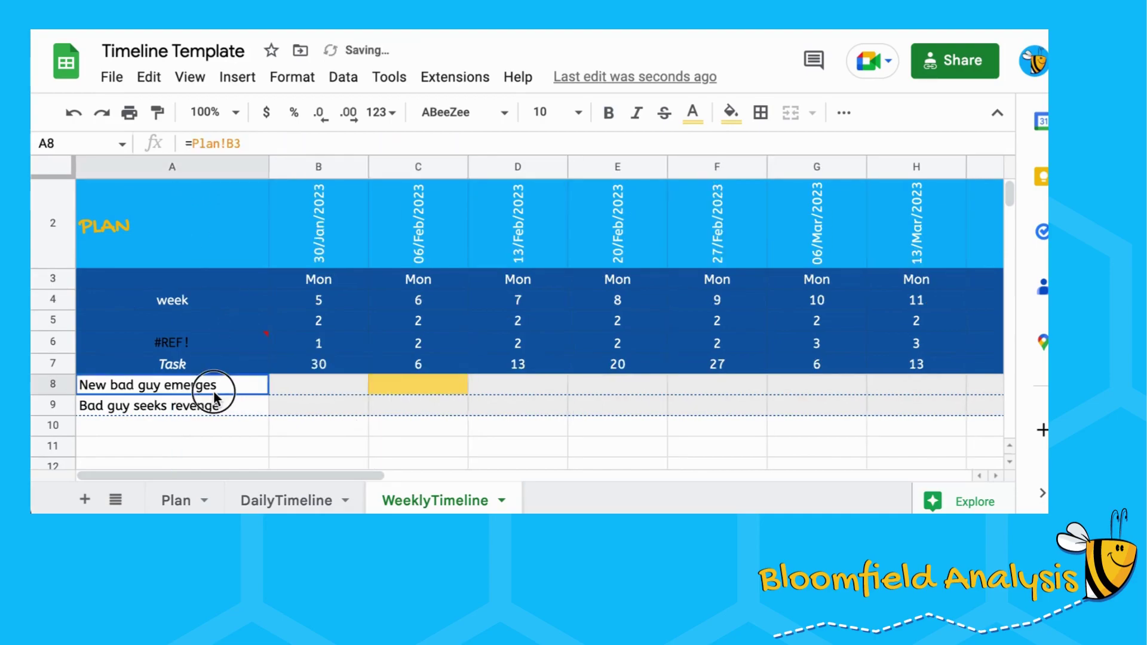
Extend the task-row formulas so the chart covers all seven tasks in rows 8–14
left_click(267, 403)
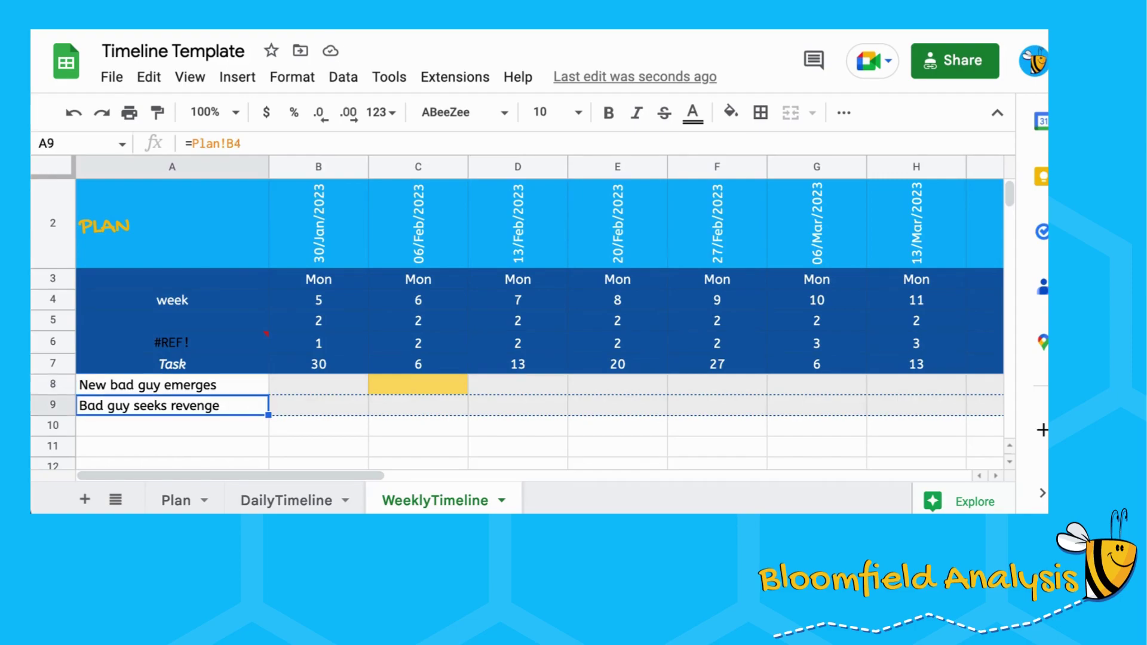
key("shift+Right")
key("shift+Right")
key("shift+Right")
key("shift+Right")
key("shift+Right")
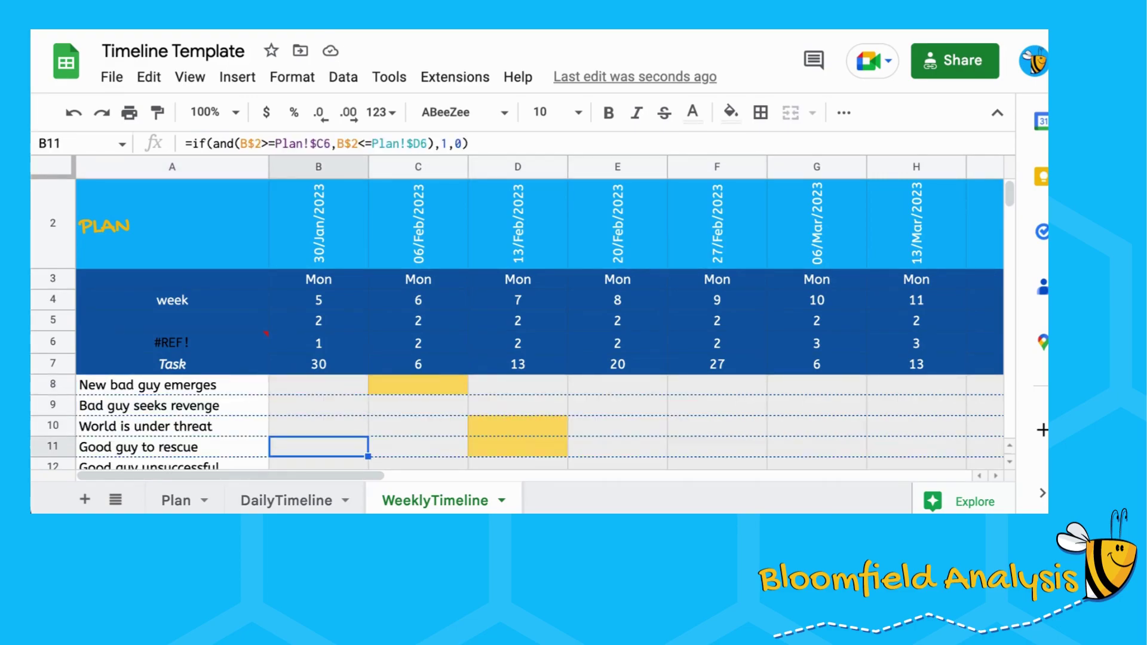
key("Down")
key("Down")
key("Down")
key("Up")
key("Up")
key("Up")
key("Up")
key("Up")
key("Up")
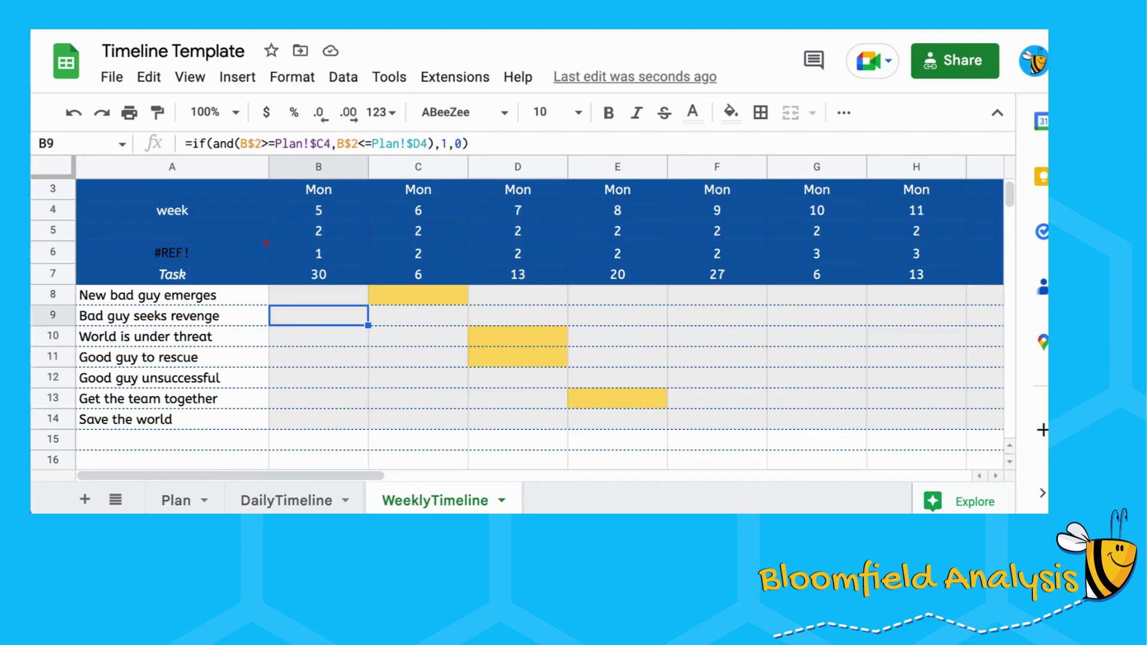
key("shift+Right")
key("shift+Right")
key("shift+Down")
key("shift+Down")
key("shift+Down")
key("shift+Down")
key("shift+Down")
key("shift+Down")
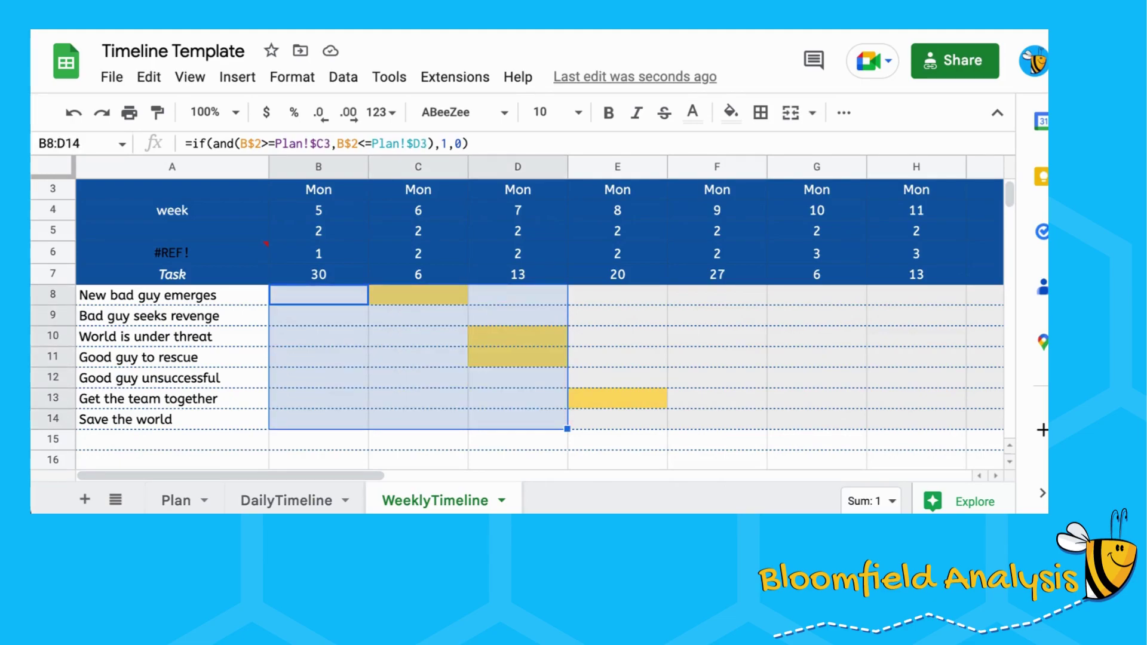
key("shift+Right")
key("shift+Right")
key("shift+Right")
left_click(319, 294)
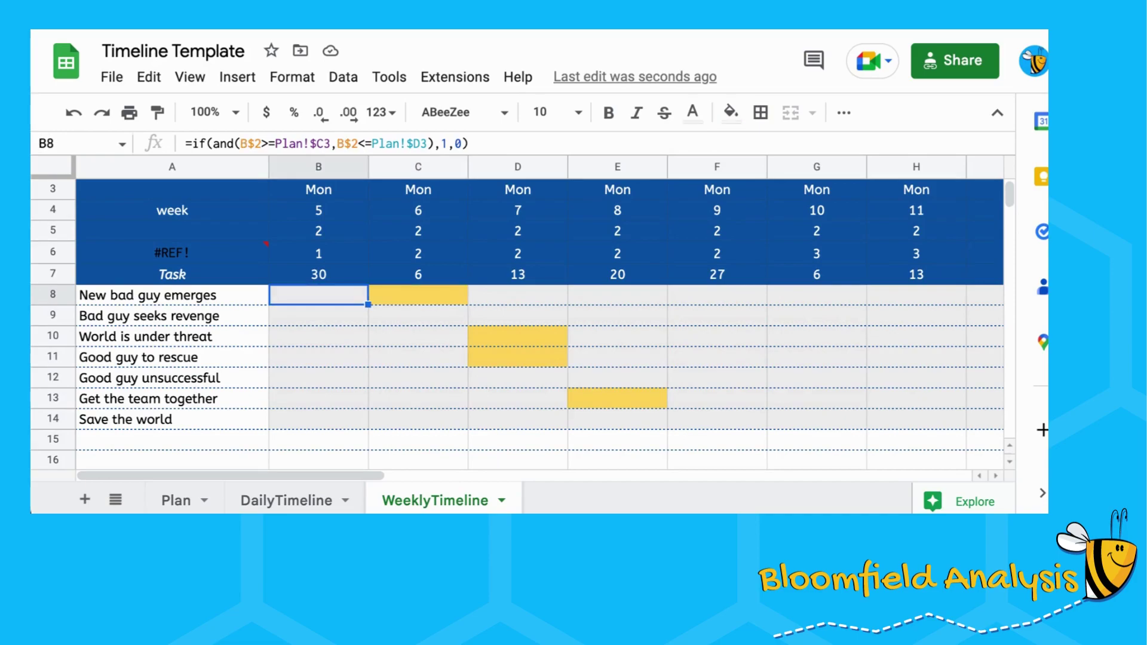
key("shift+Down")
key("shift+Down")
key("shift+Down")
key("shift+Down")
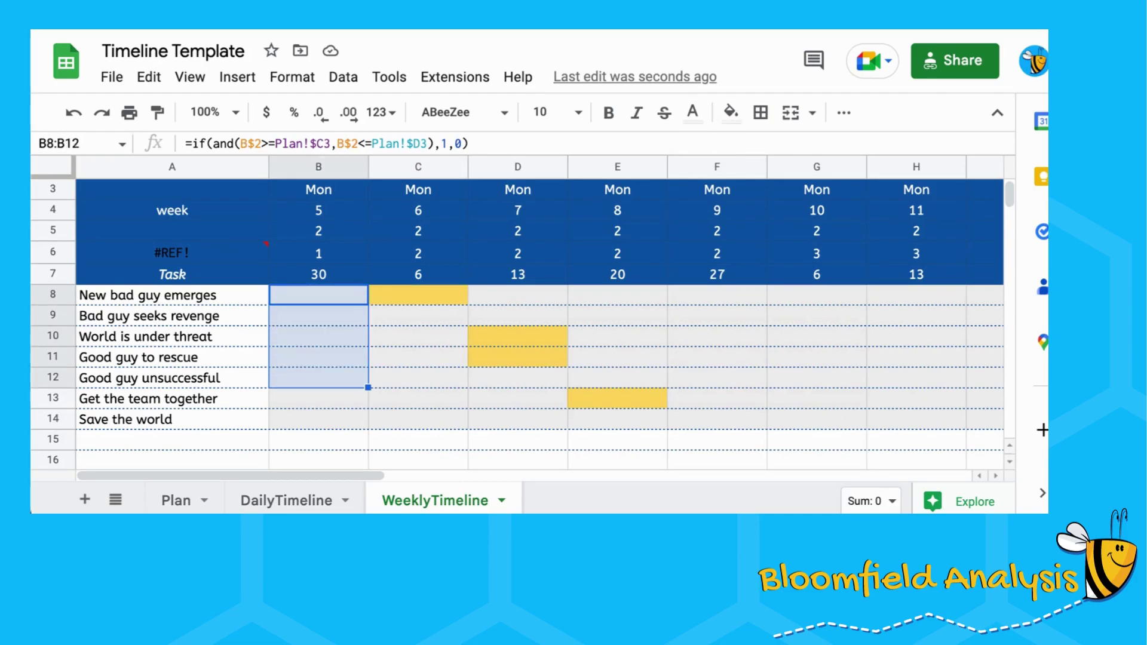
left_click(318, 295)
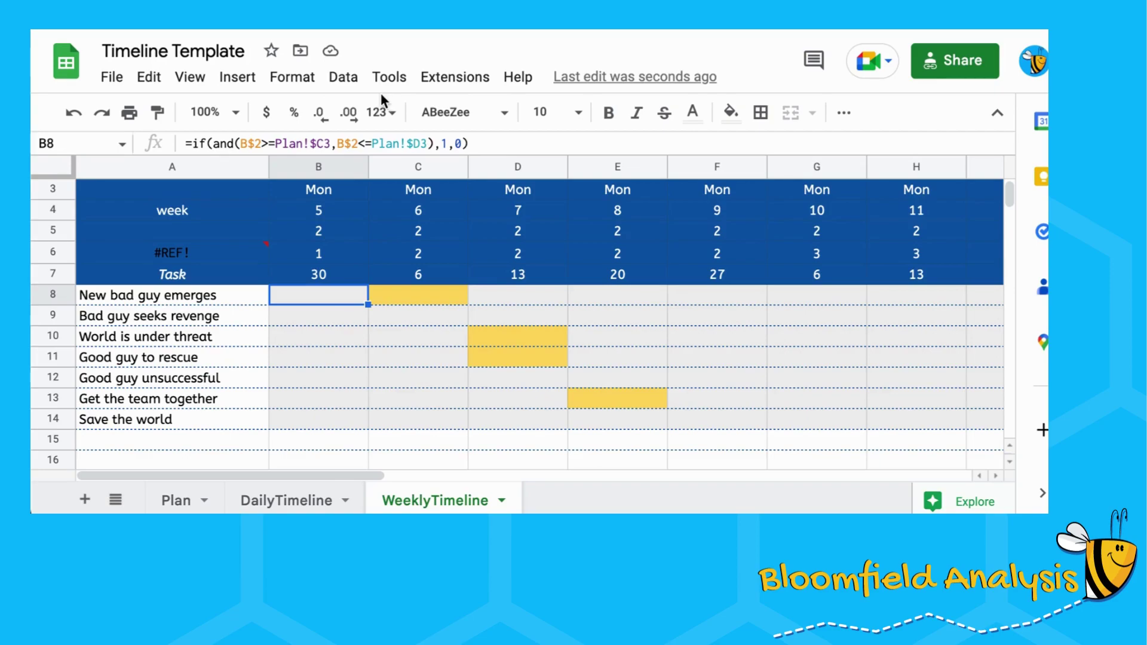
left_click(299, 82)
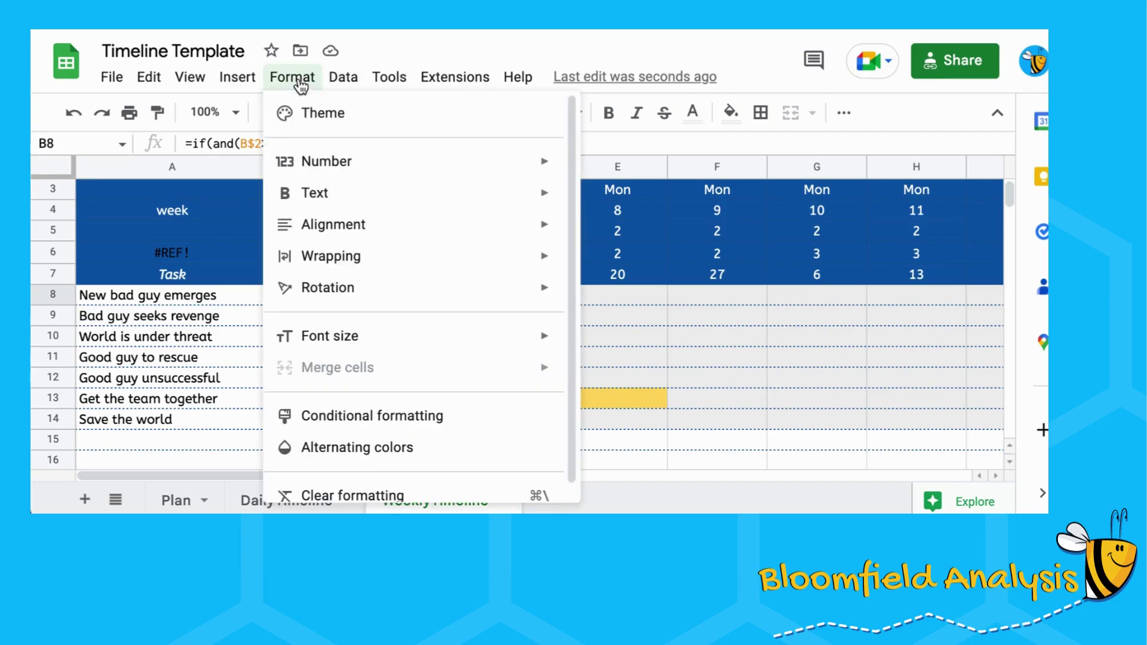
Review the B8:W26 conditional rules: values ≥1 shaded yellow, 0 shaded grey
left_click(380, 418)
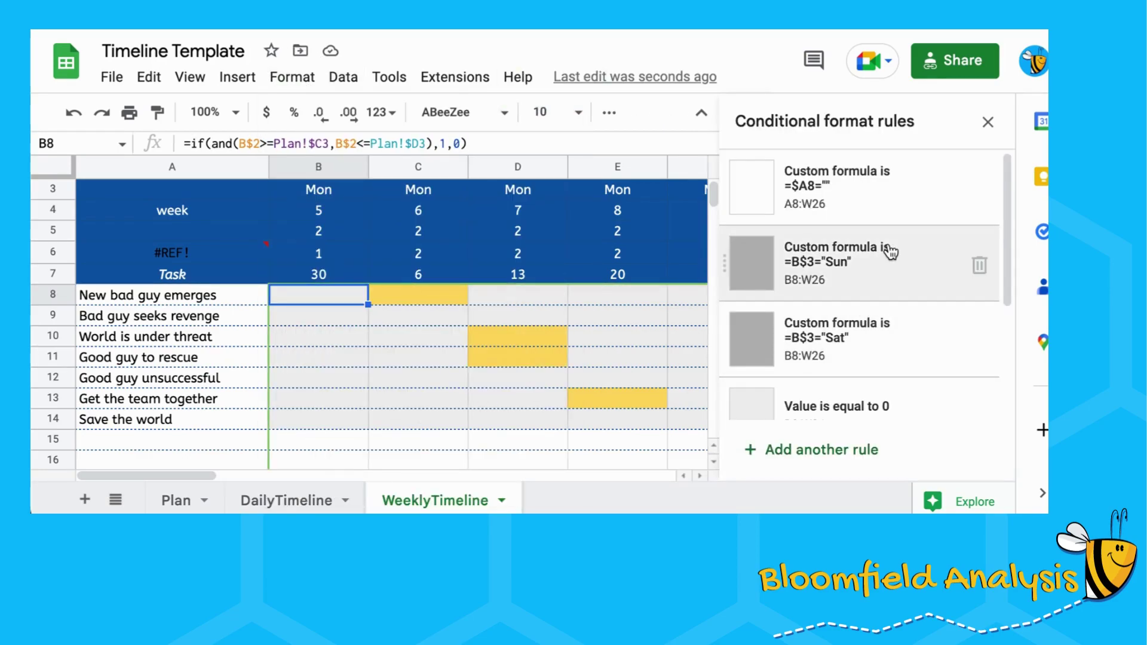
scroll(889, 251, "down", 3)
scroll(888, 251, "up", 3)
scroll(913, 279, "down", 3)
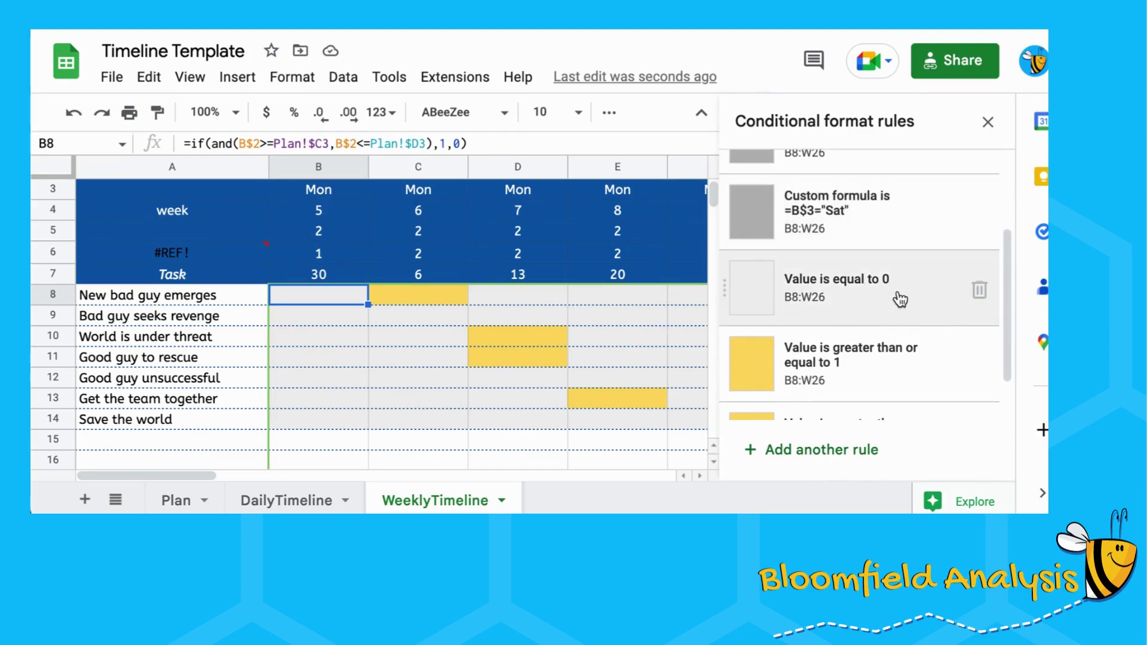
scroll(888, 346, "down", 2)
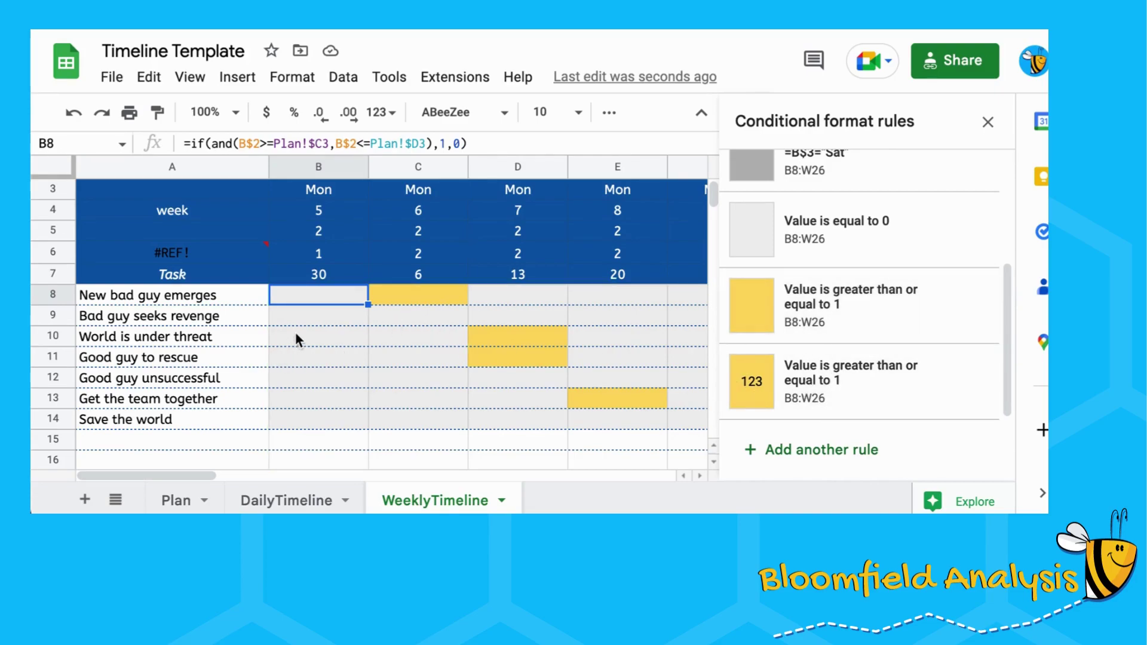
left_click(313, 315)
Close the rules panel and hide helper rows 5–6 on DailyTimeline with Ctrl+Alt+9
left_click(303, 299)
left_click(987, 122)
scroll(348, 273, "up", 3)
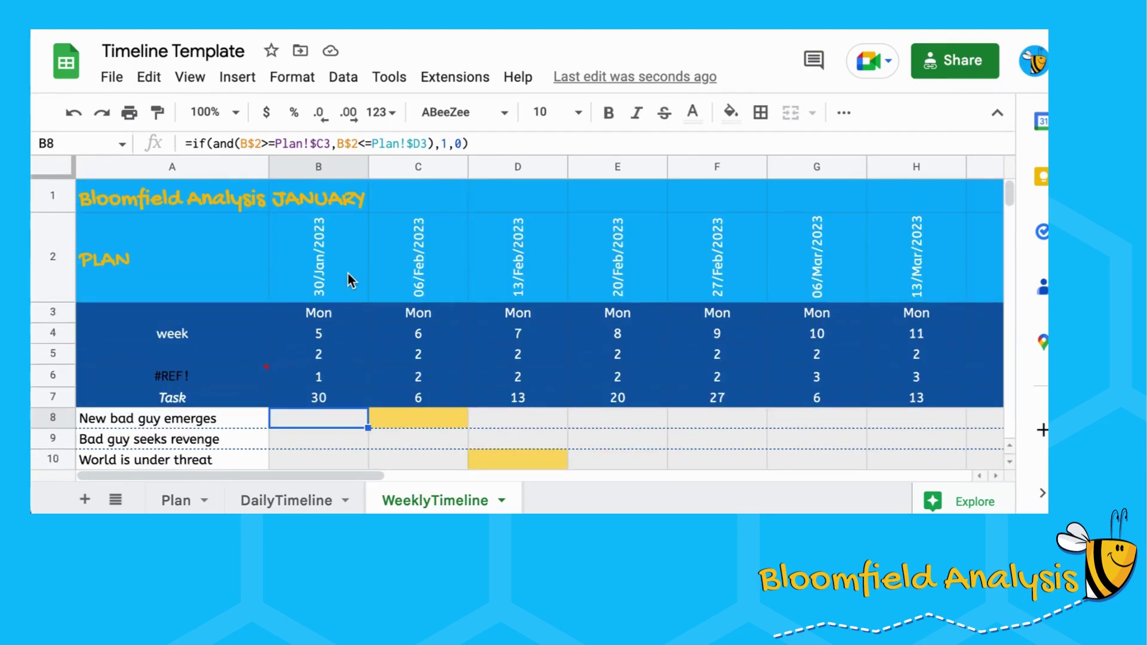
scroll(347, 274, "down", 5)
scroll(347, 278, "up", 1)
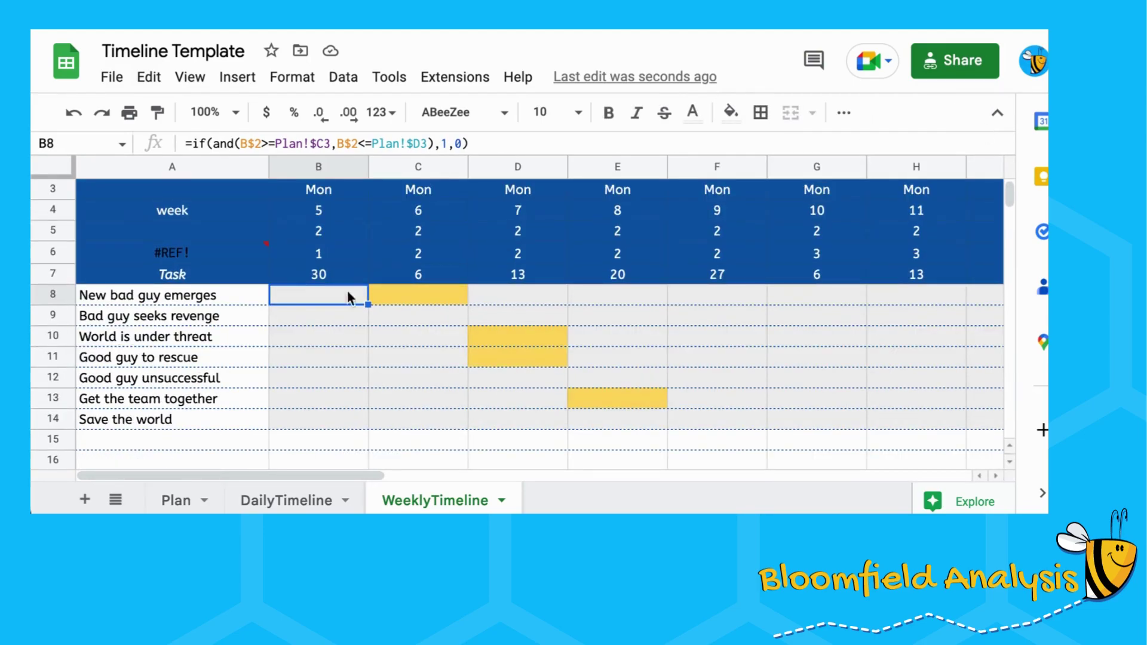
left_click(324, 499)
scroll(329, 356, "up", 3)
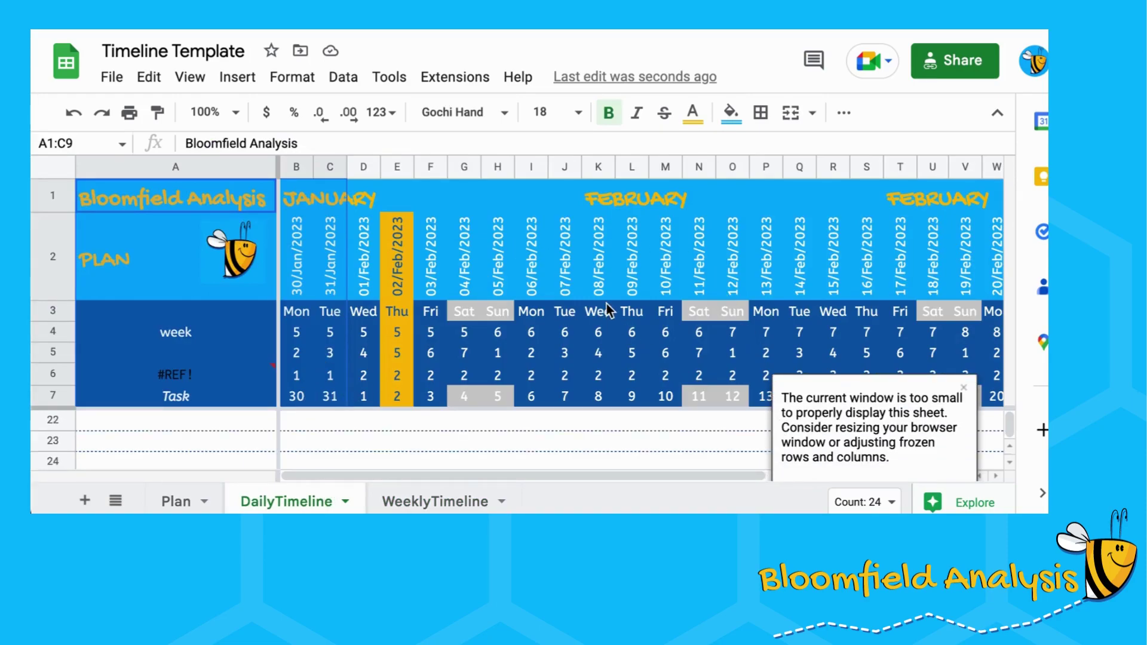
left_click(969, 391)
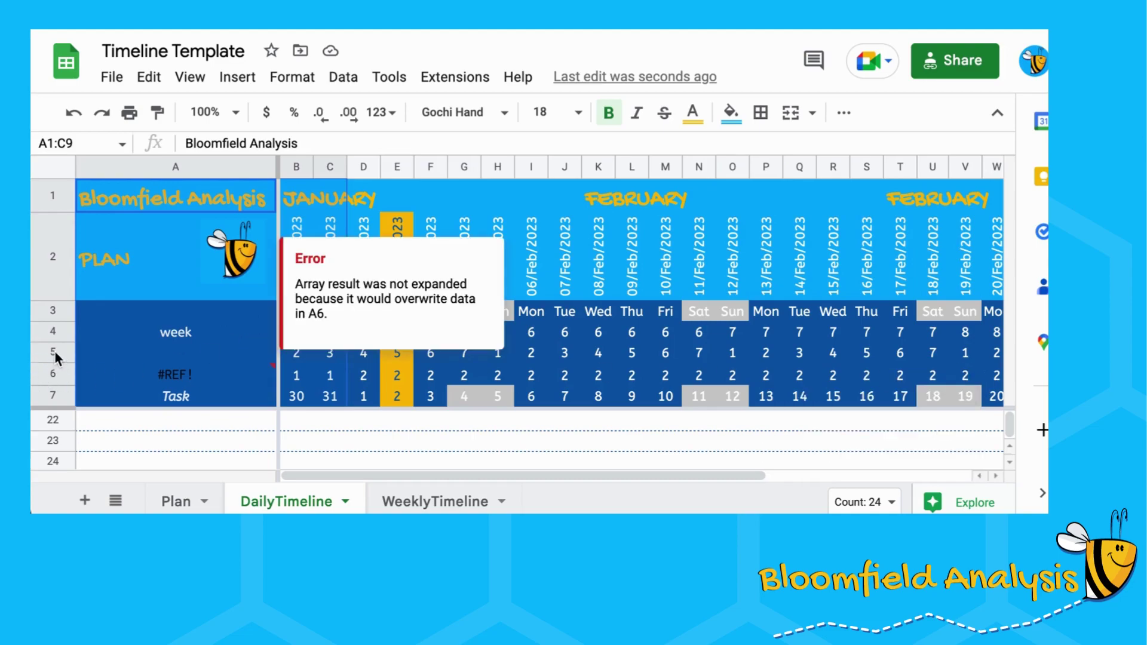
left_click_drag(55, 351, 58, 371)
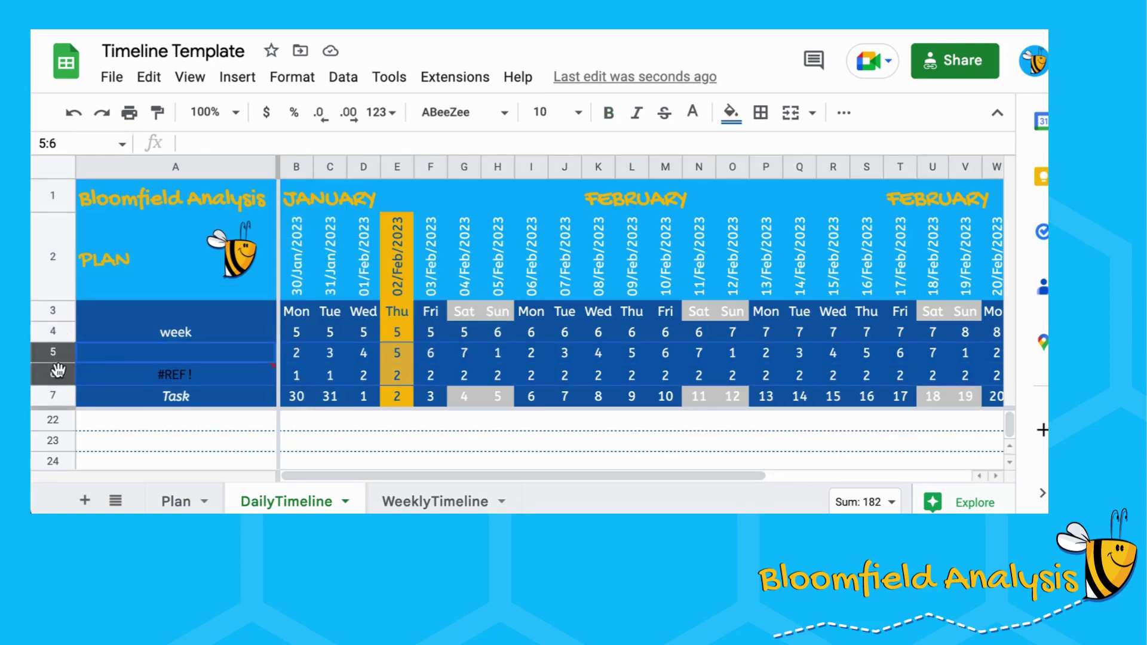
key("ctrl+alt+9")
Hide rows 5–6 on WeeklyTimeline too, then check the week-number header cells
scroll(163, 382, "up", 5)
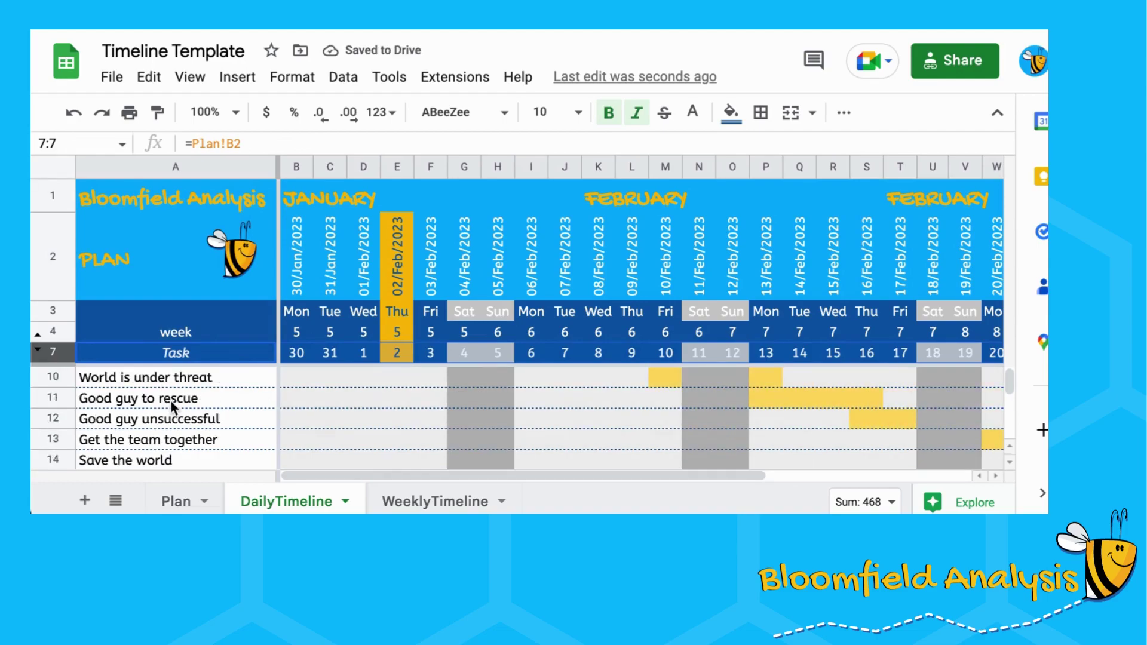
left_click(388, 505)
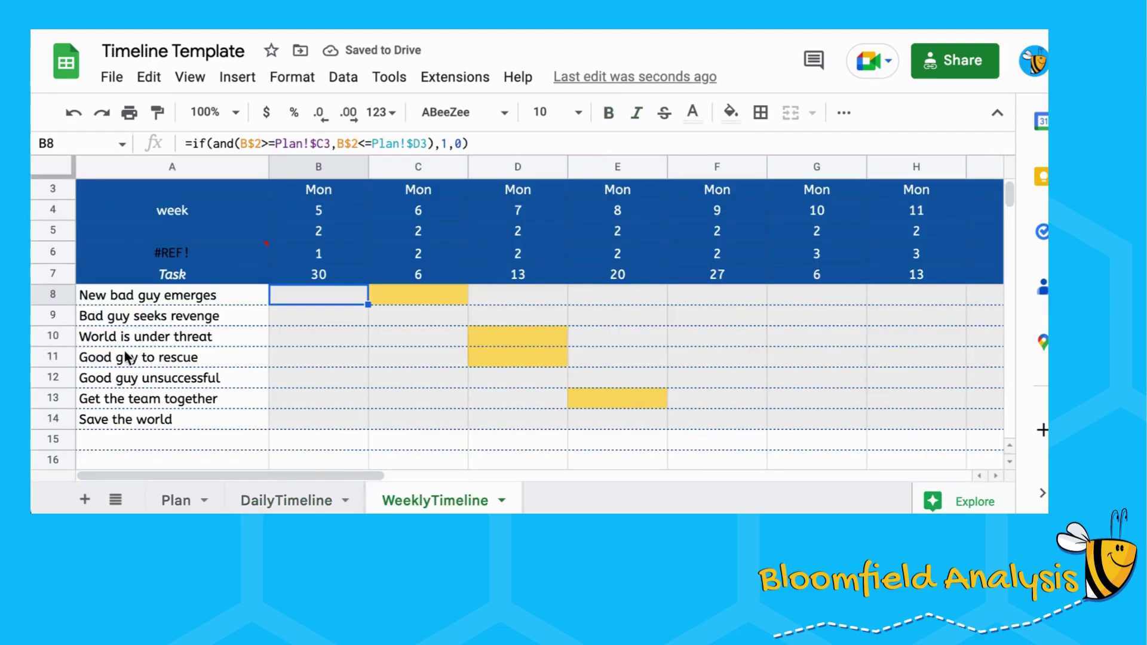
scroll(121, 319, "up", 3)
left_click_drag(53, 353, 51, 379)
right_click(52, 380)
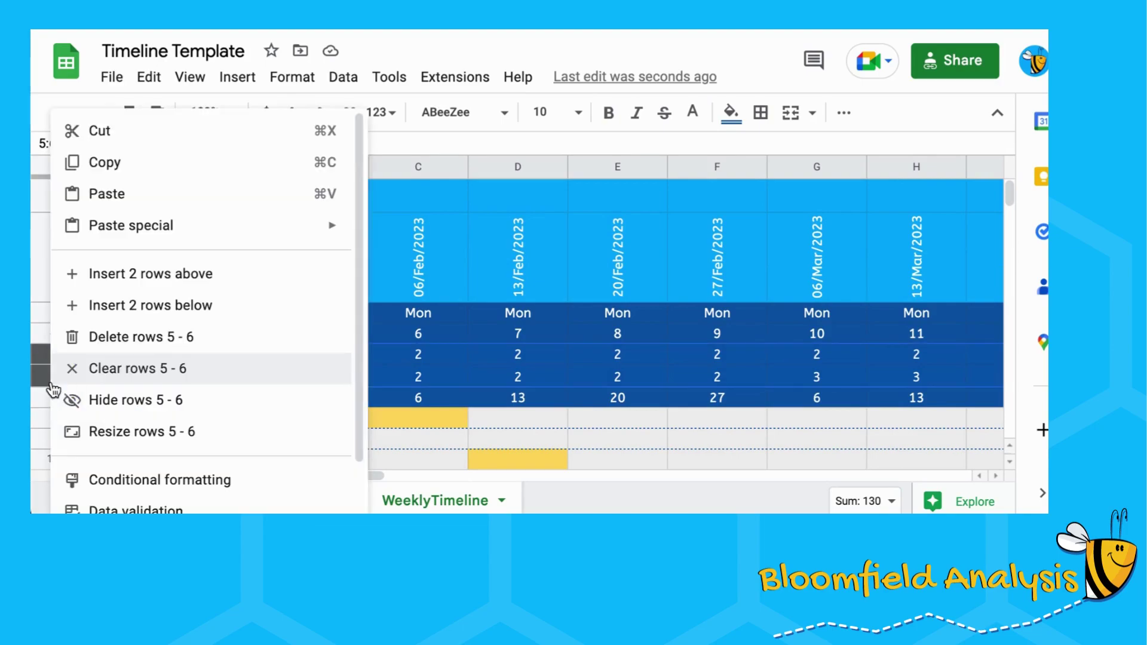
left_click(126, 397)
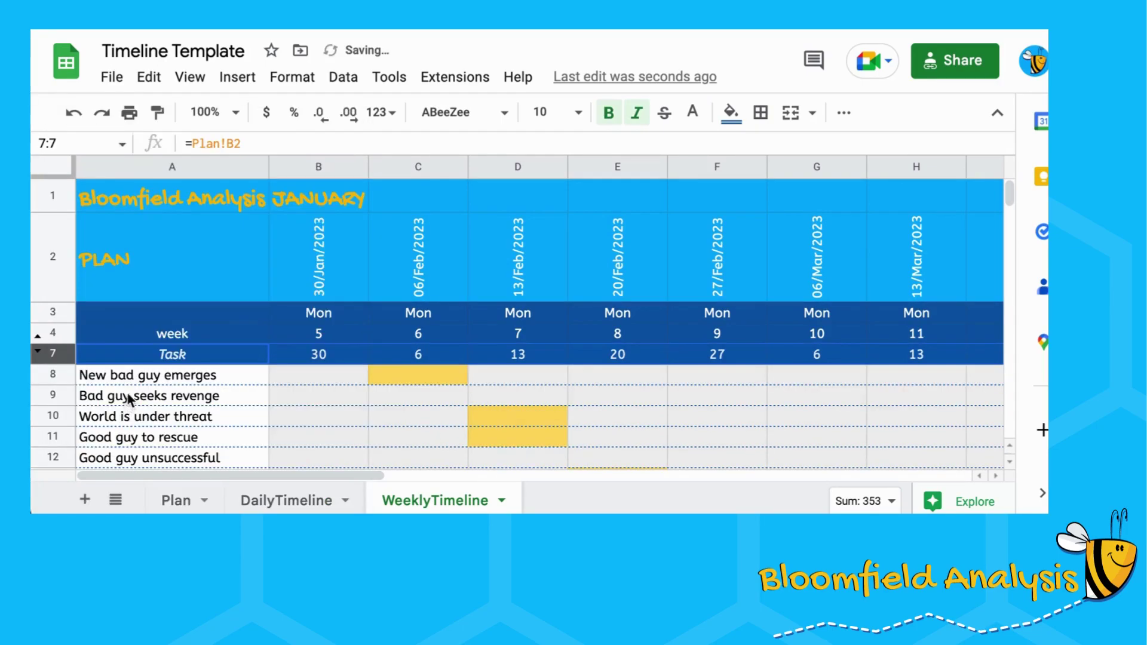
left_click(159, 334)
key("Right")
key("Up")
key("Up")
key("Down")
key("Down")
key("Down")
key("Down")
key("Up")
key("Down")
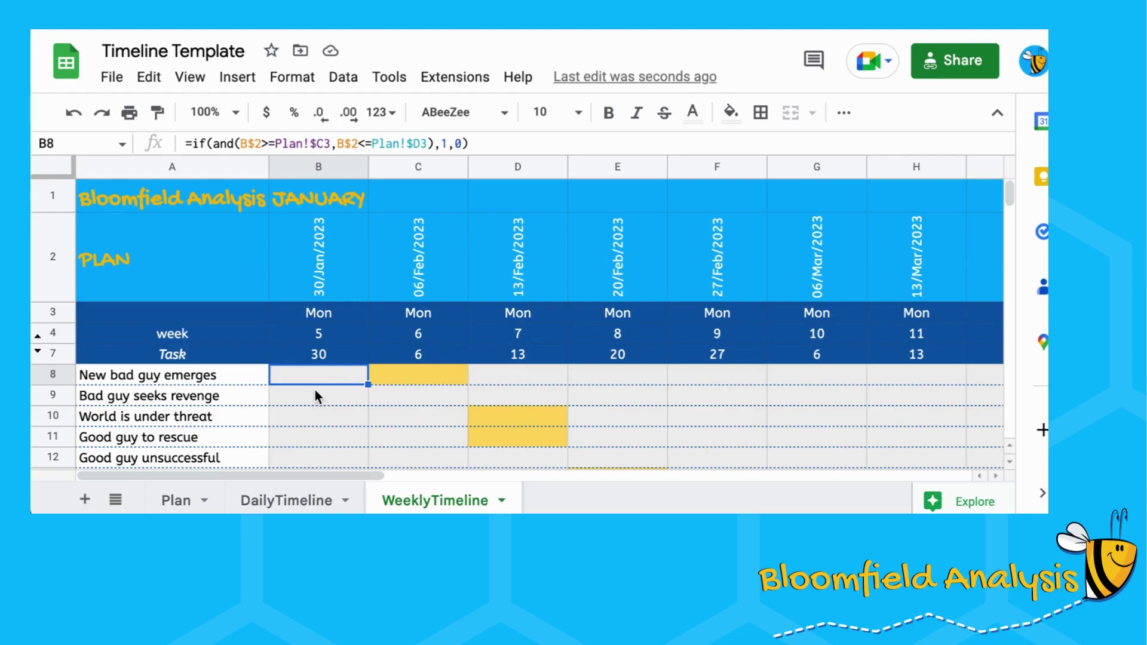
Enter =sumifs(DailyTimeline!8:8,DailyTimeline!4:4,B4) in WeeklyTimeline cell B8
left_click(269, 500)
left_click(406, 500)
type("=sum")
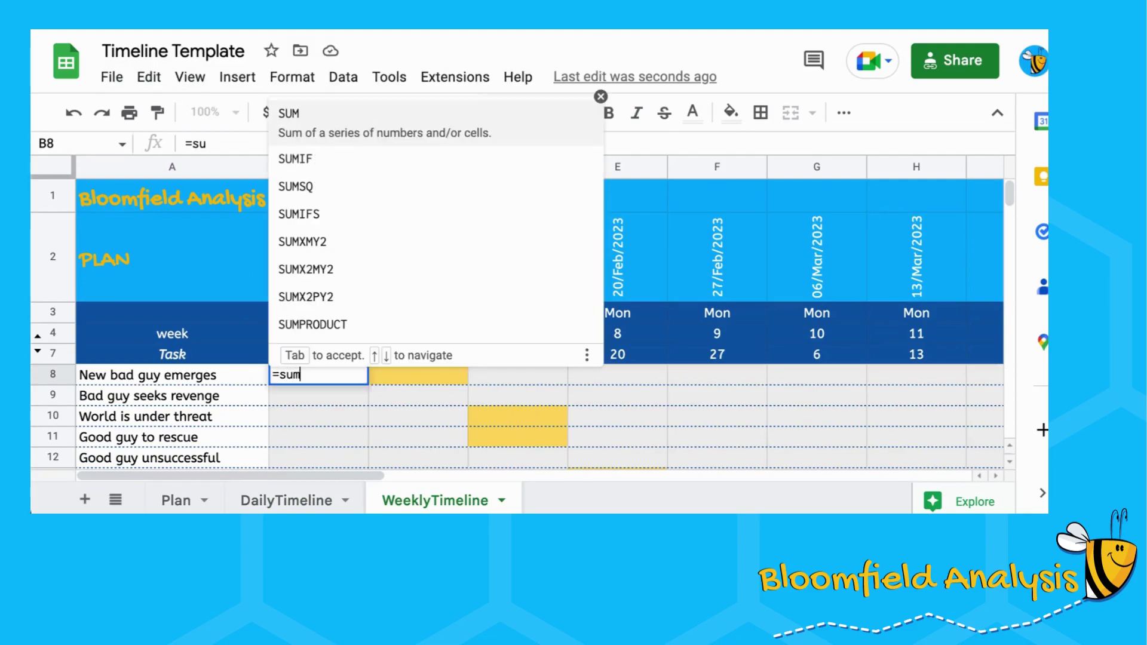
type("ifs(")
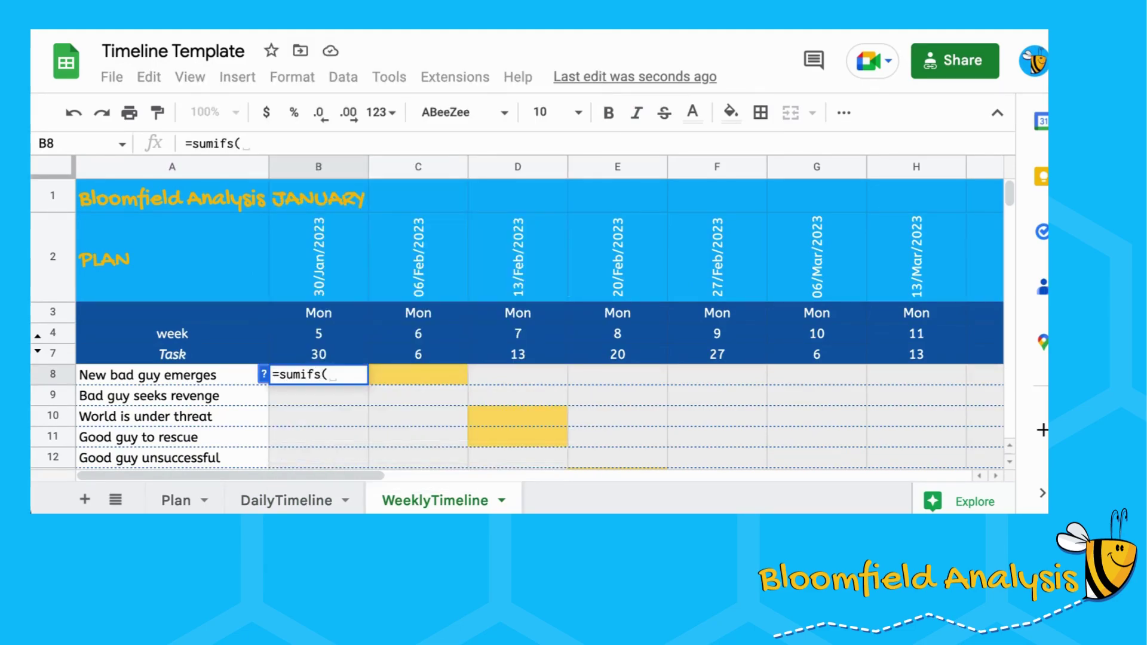
left_click(270, 502)
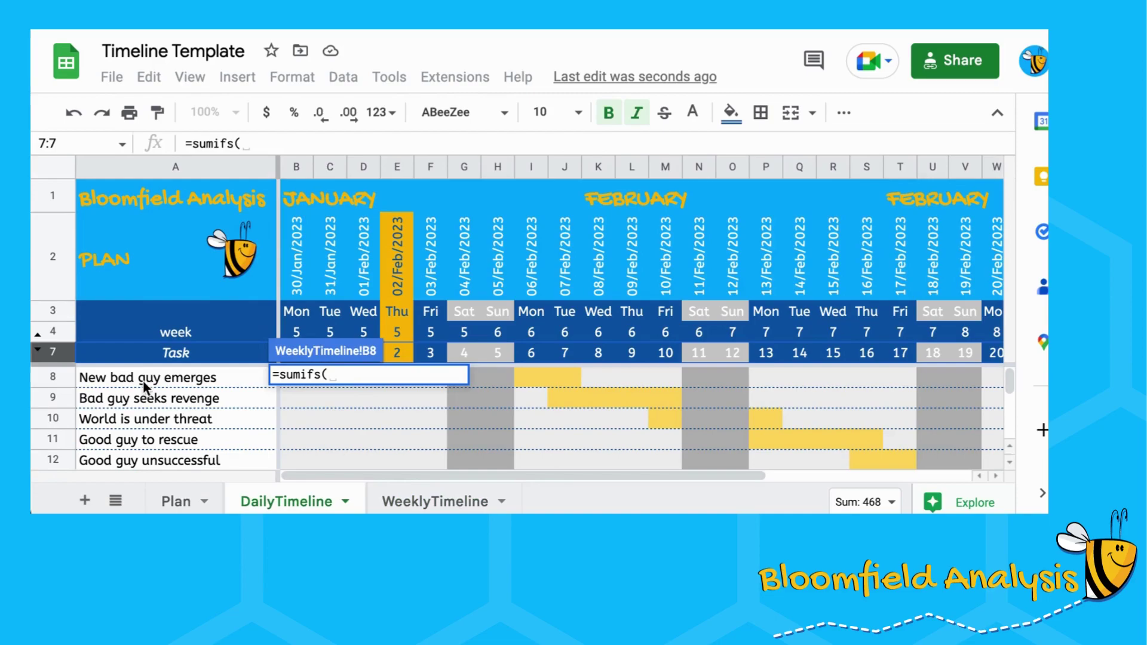
left_click(71, 378)
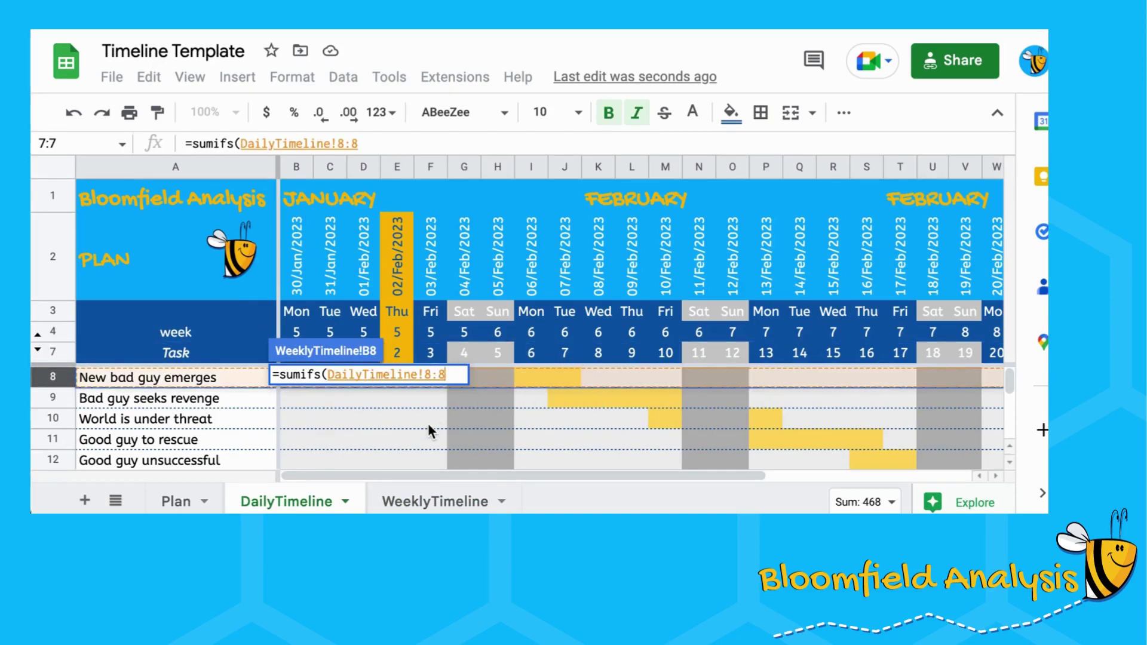
type(",")
left_click(60, 333)
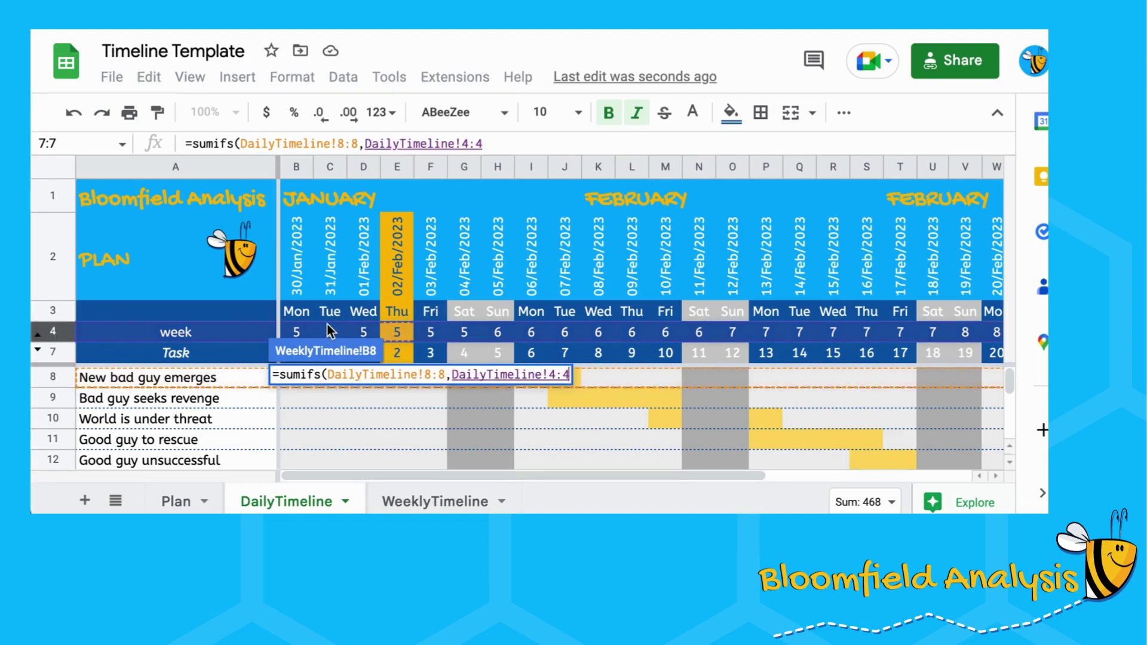
type(",")
left_click(389, 499)
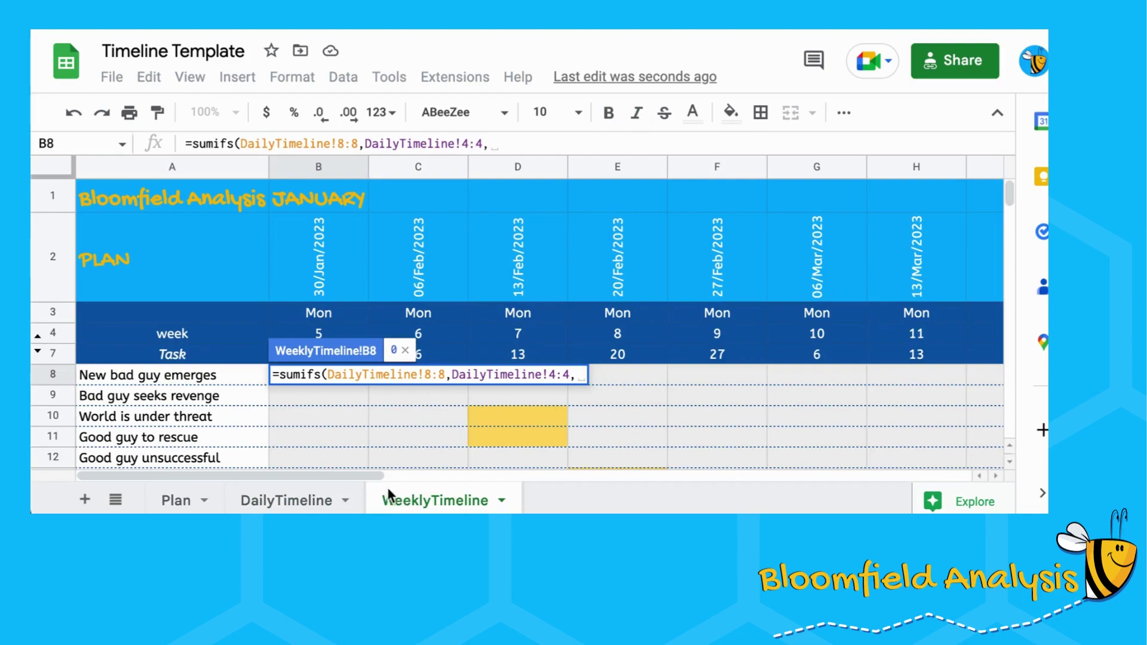
left_click(319, 335)
key("Return")
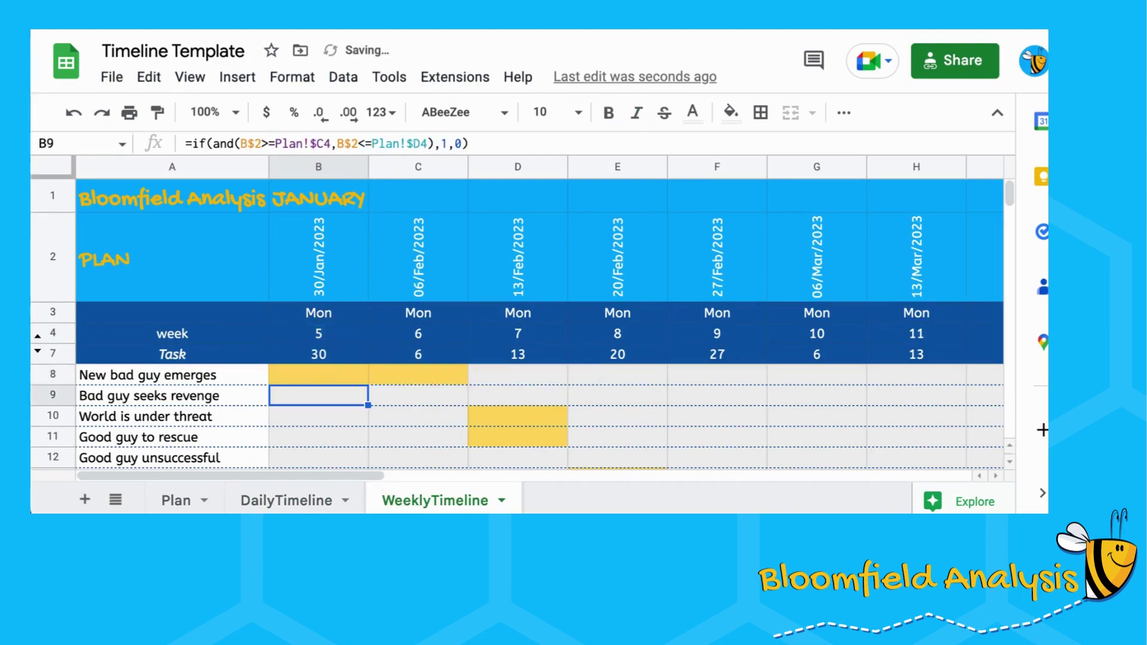
Paste the SUMIFS formula across B8:W26 and check the resulting task cells
key("Up")
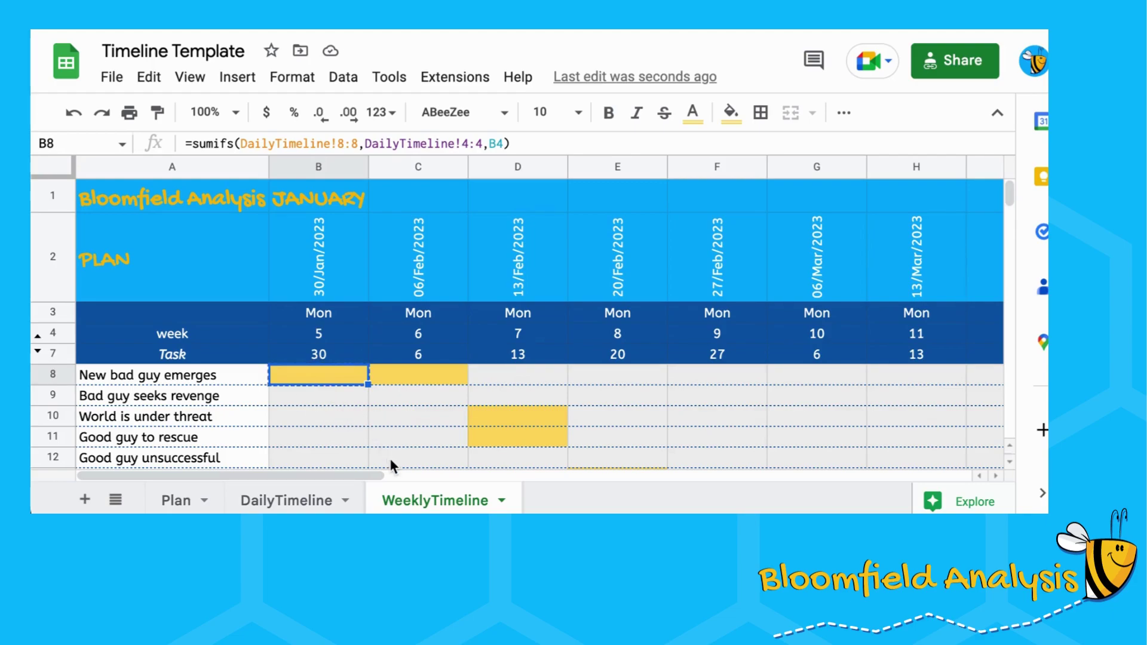
key("ctrl+shift+Right")
key("ctrl+shift+Down")
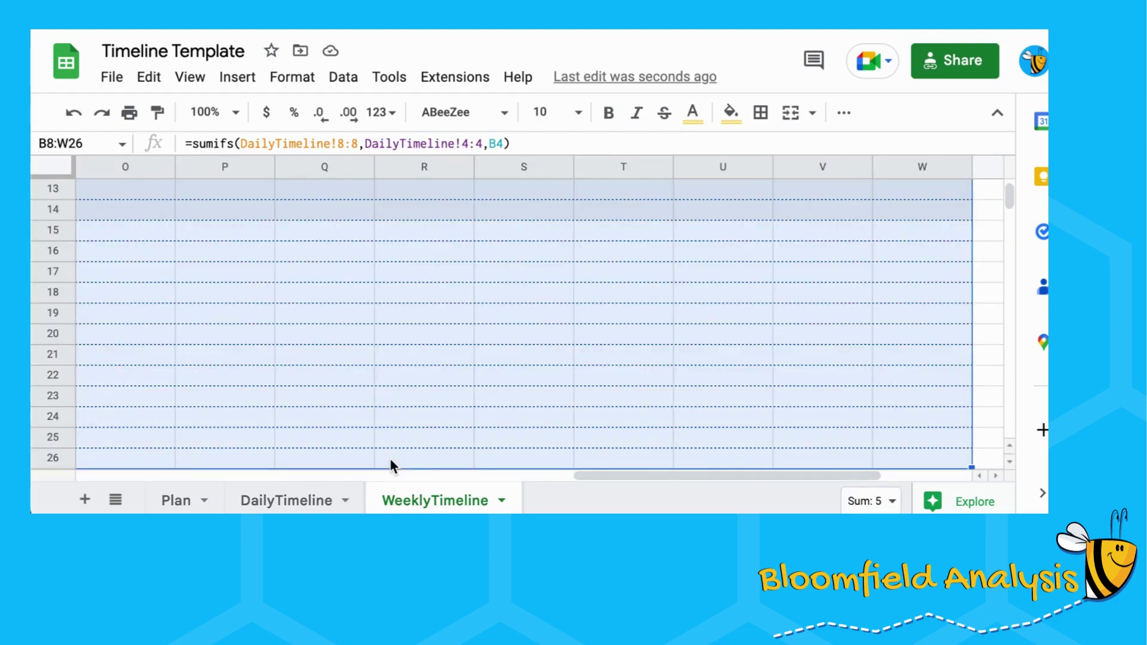
key("ctrl+v")
key("ctrl+Left")
key("ctrl+Up")
key("ctrl+Up")
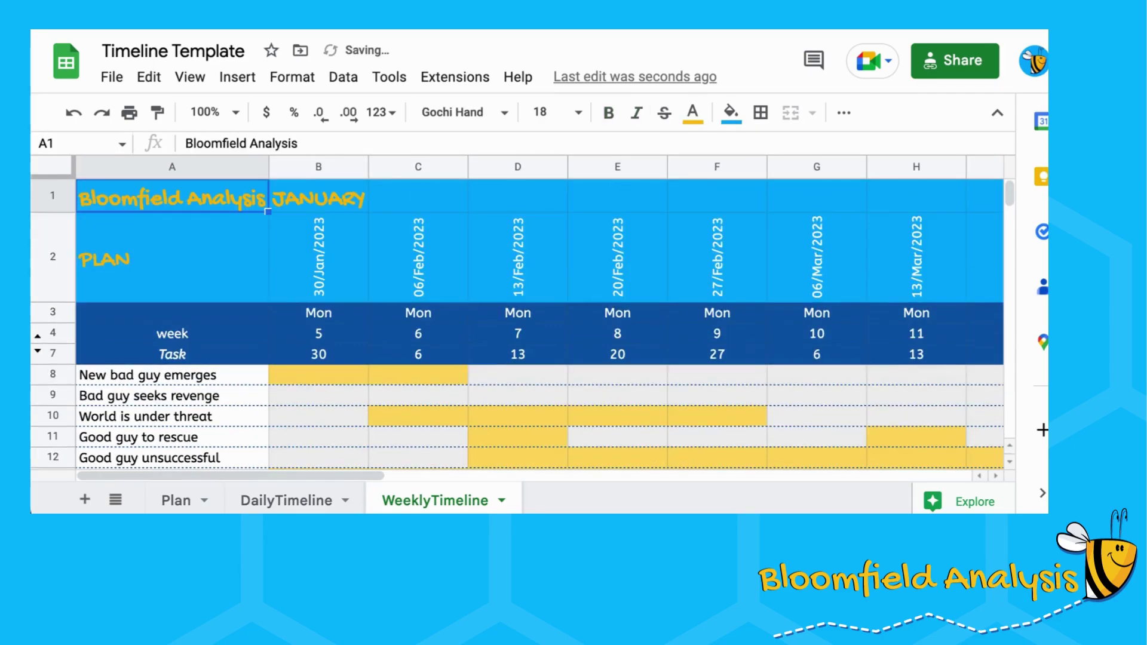
key("Down")
key("Down")
key("Down")
key("Down")
key("Down")
key("Down")
key("Down")
key("Down")
key("Down")
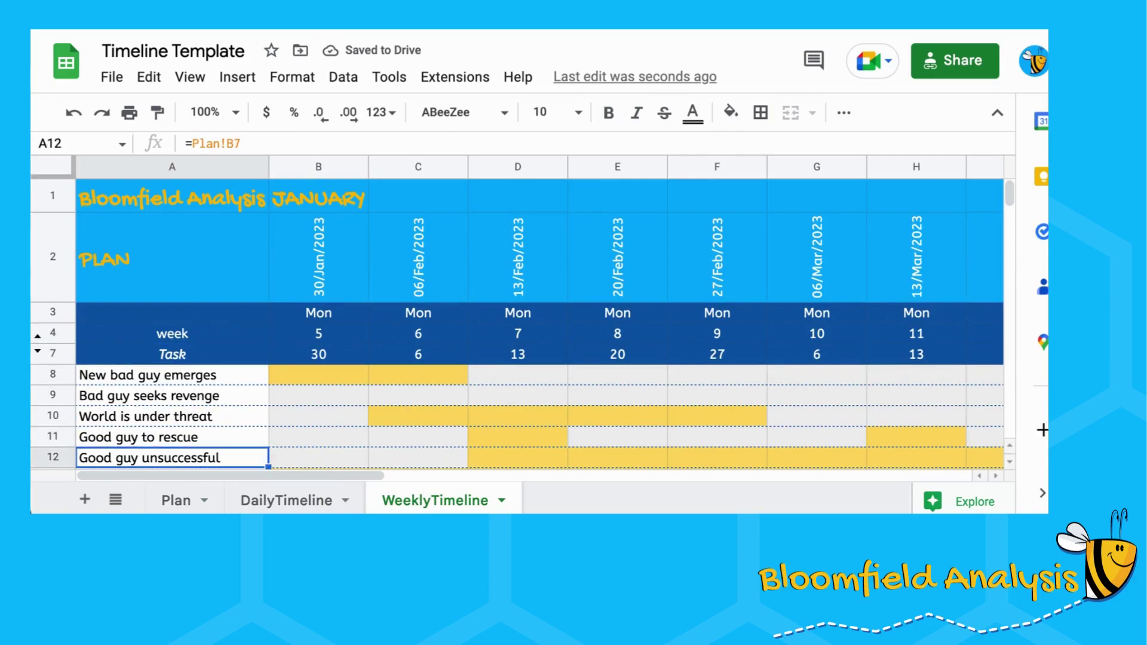
key("Down")
key("Down")
key("Up")
key("Up")
key("Up")
key("Up")
key("Up")
key("Up")
key("Right")
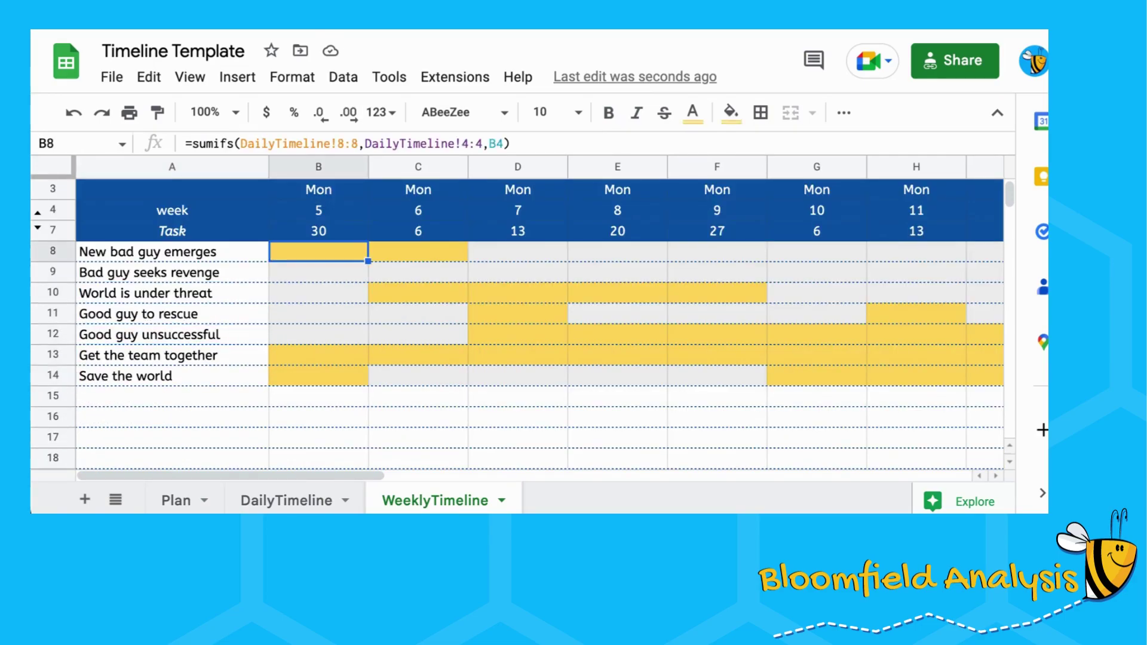
scroll(430, 300, "up", 3)
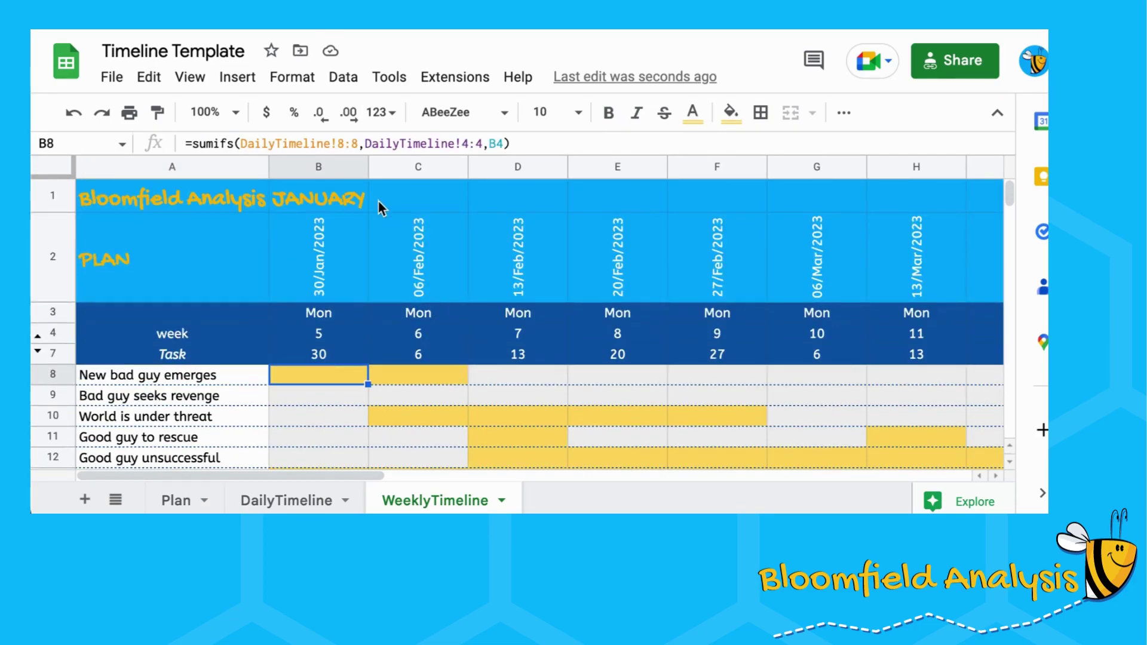
Change B8 to =sumifs(DailyTimeline!8:8,DailyTimeline!$4:$4,B$4)
left_click(351, 146)
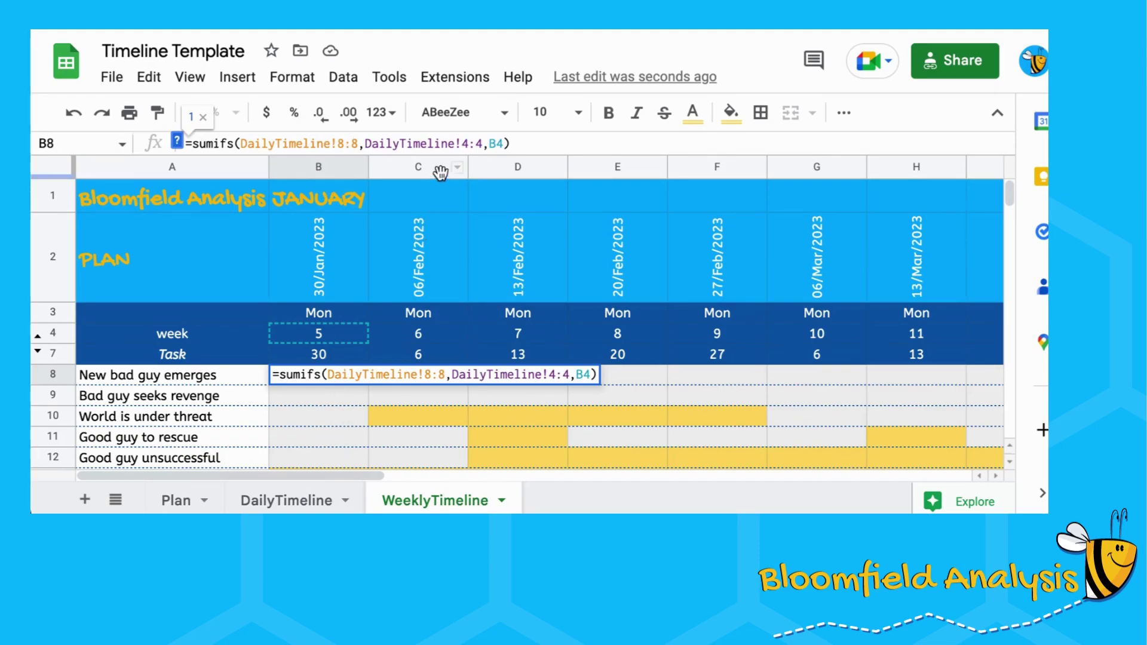
left_click(461, 144)
key("F4")
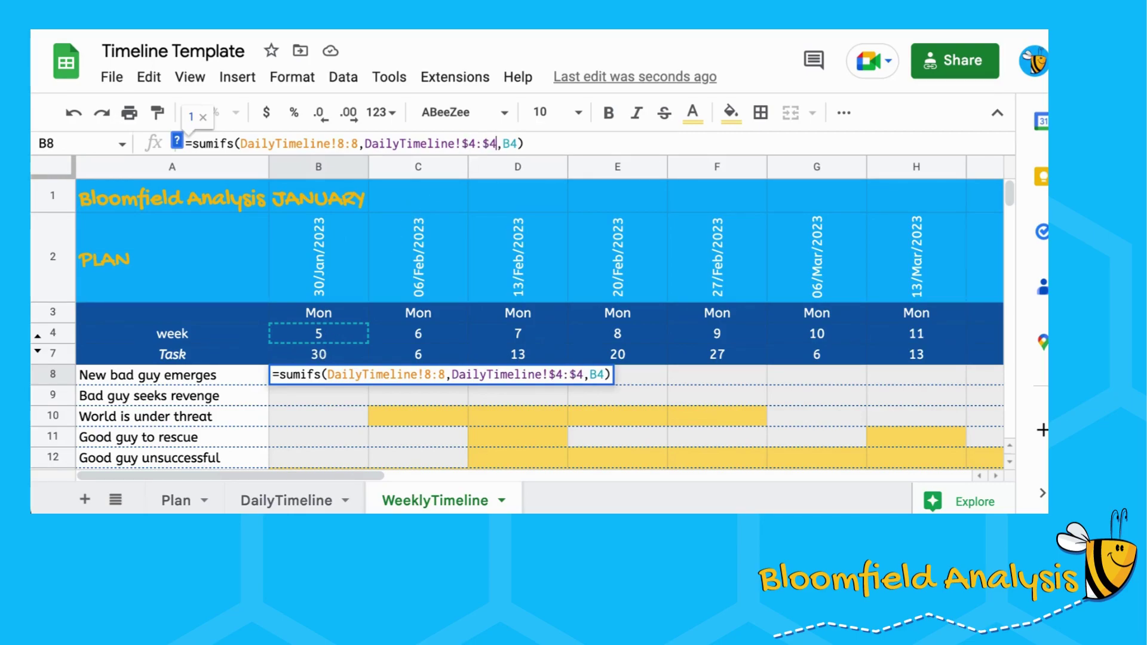
left_click(513, 144)
type("$")
key("Return")
Fill the corrected formula down to row 20 and check the week 8 column
key("Up")
key("shift+Down")
key("shift+Down")
key("shift+Down")
key("shift+Down")
key("shift+Down")
key("shift+Down")
key("shift+Down")
key("shift+Down")
key("shift+Down")
key("shift+Down")
key("shift+Down")
key("shift+Down")
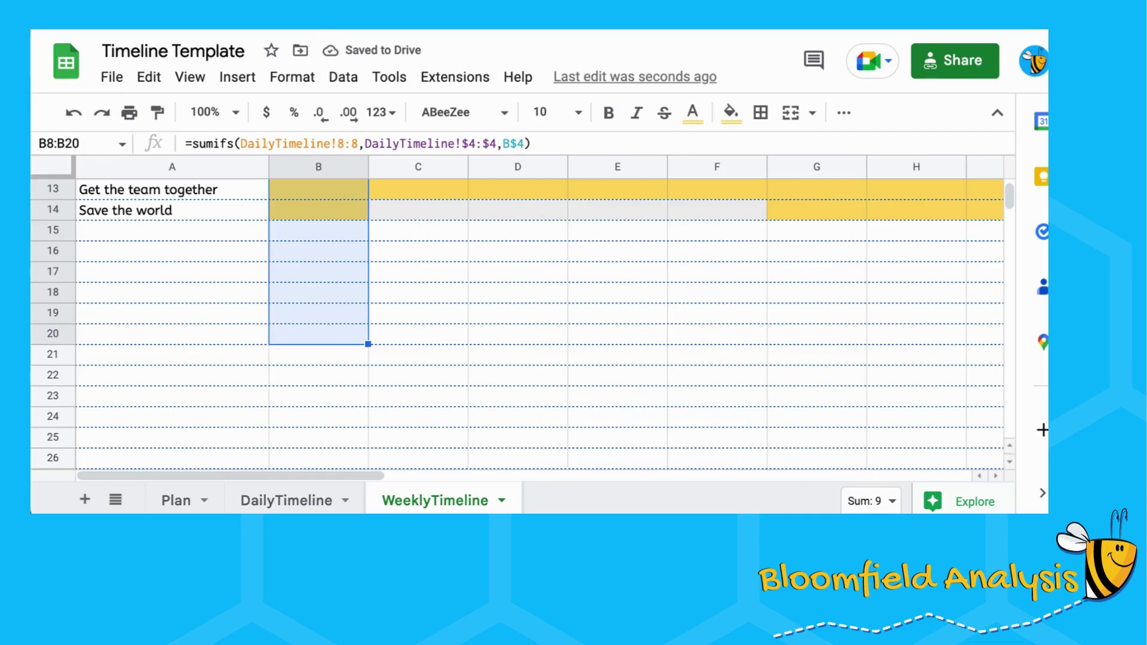
key("ctrl+d")
key("ctrl+Home")
key("Down")
key("Up")
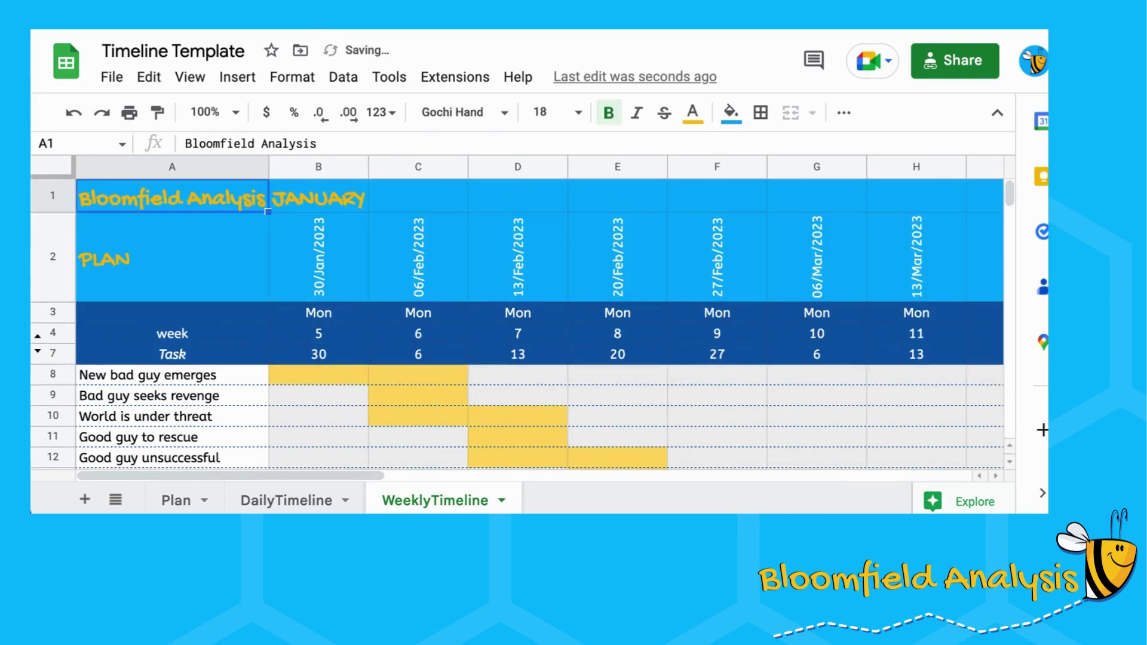
key("Down")
key("Down")
key("Down")
key("Down")
key("Right")
key("Right")
key("Right")
key("Right")
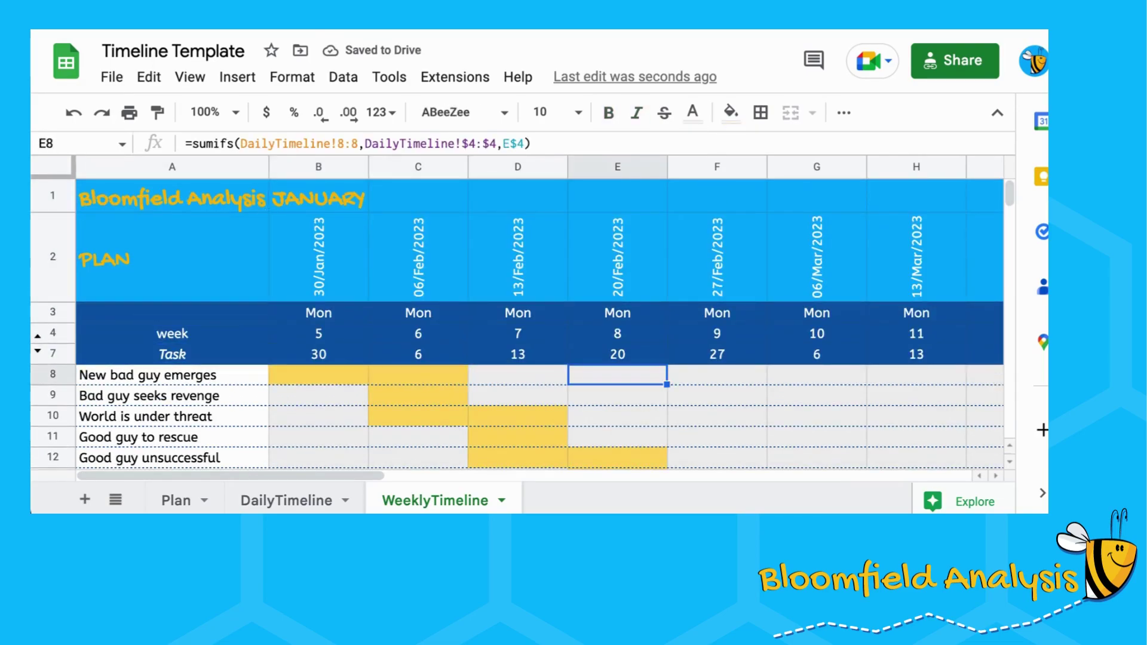
key("Down")
key("Down")
key("Down")
key("Down")
key("Down")
key("Down")
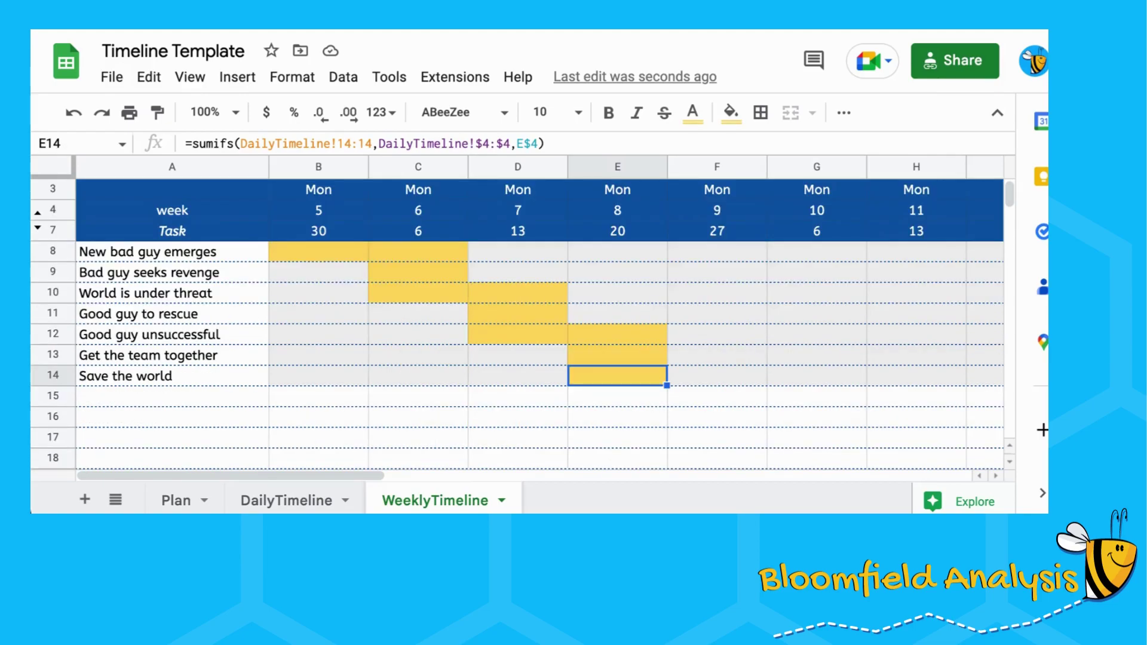
Review the first task's weekly totals in B8:C8 on WeeklyTimeline against DailyTimeline
scroll(383, 288, "up", 2)
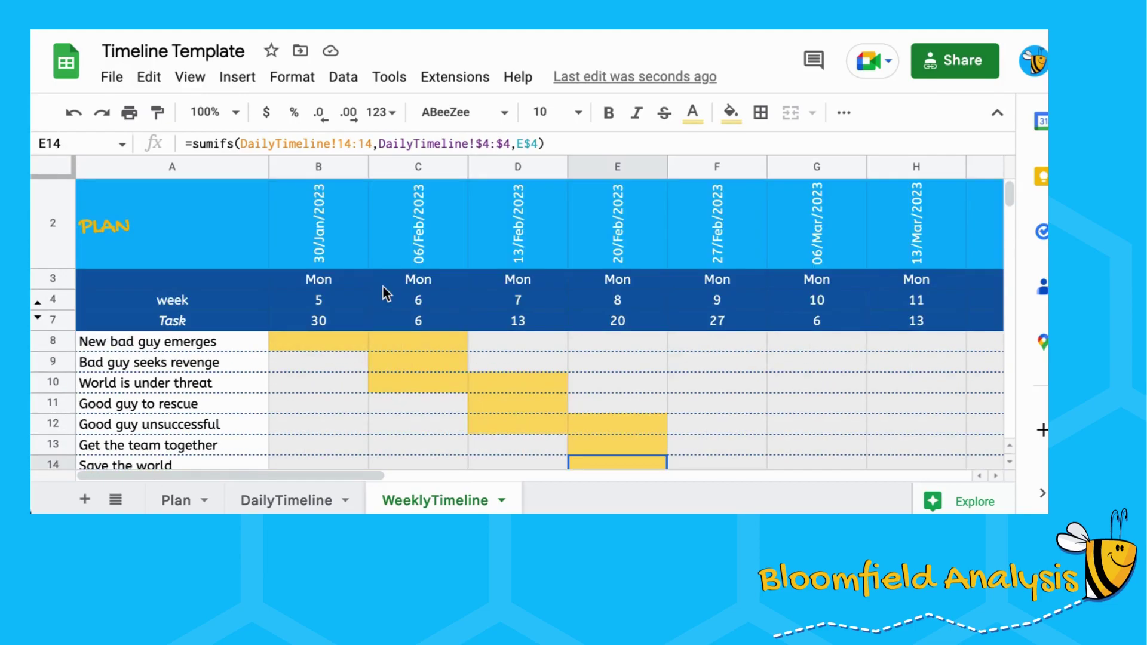
left_click(317, 346)
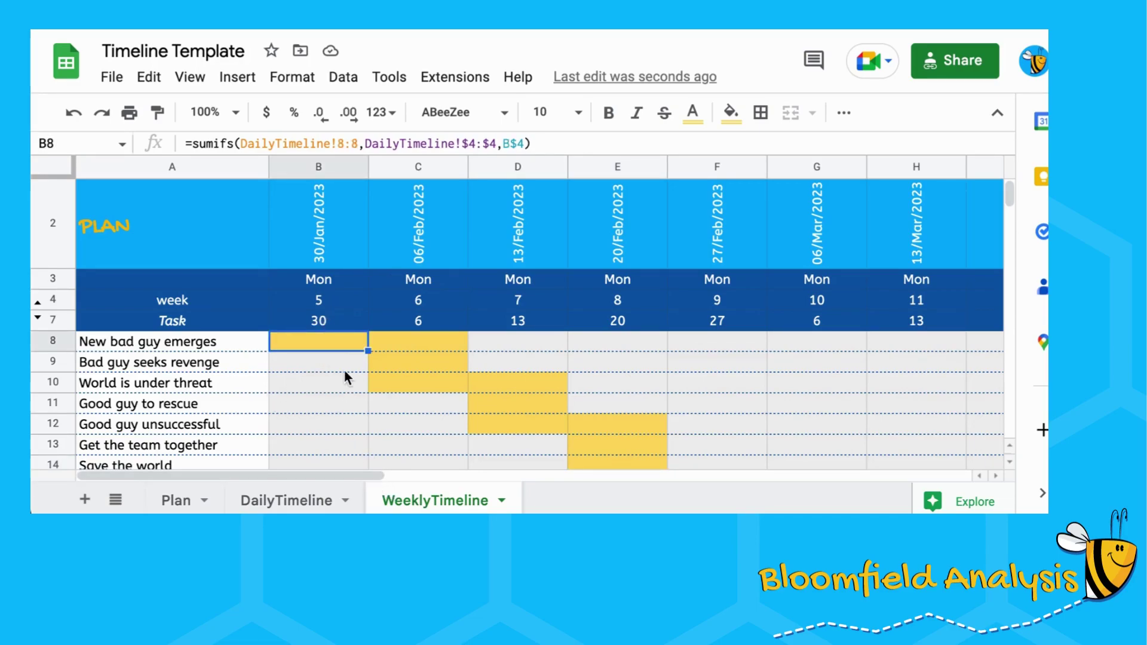
key("shift+Right")
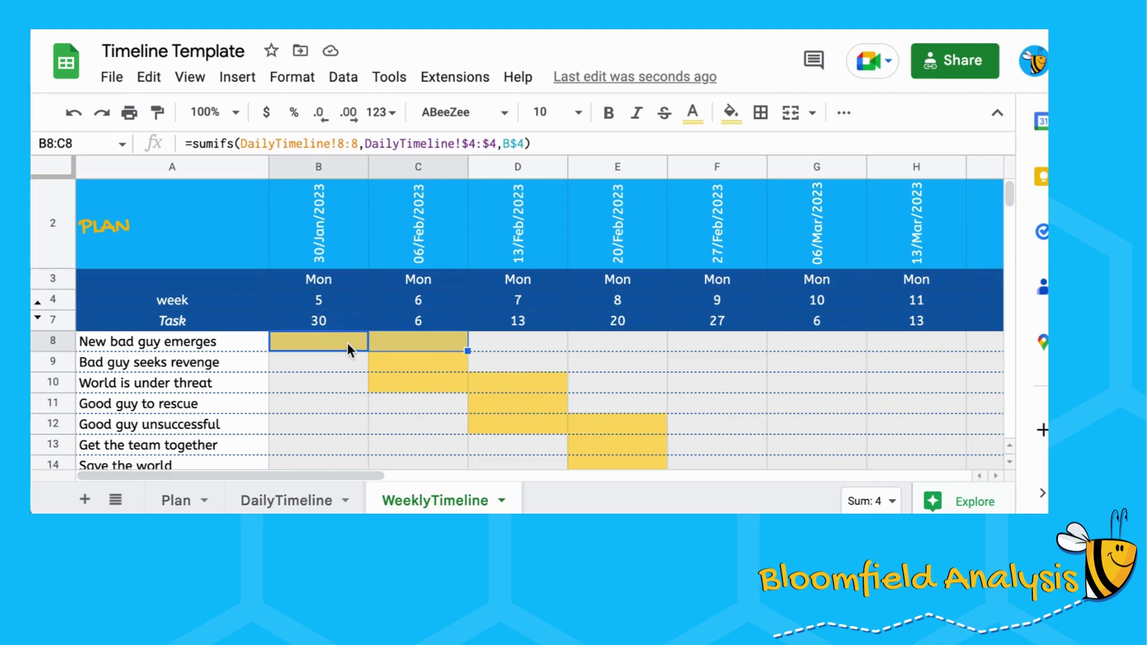
left_click(303, 502)
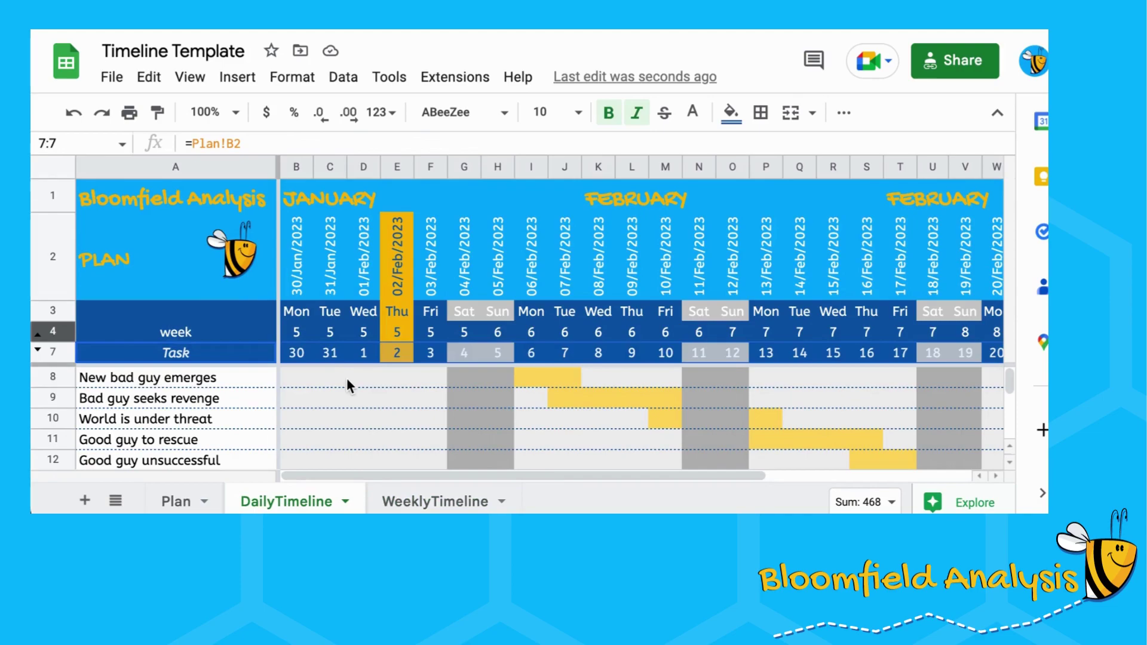
left_click(404, 502)
Inspect the first task's daily flags on DailyTimeline, ending with F8:J8 selected
left_click(323, 503)
left_click_drag(297, 281, 456, 381)
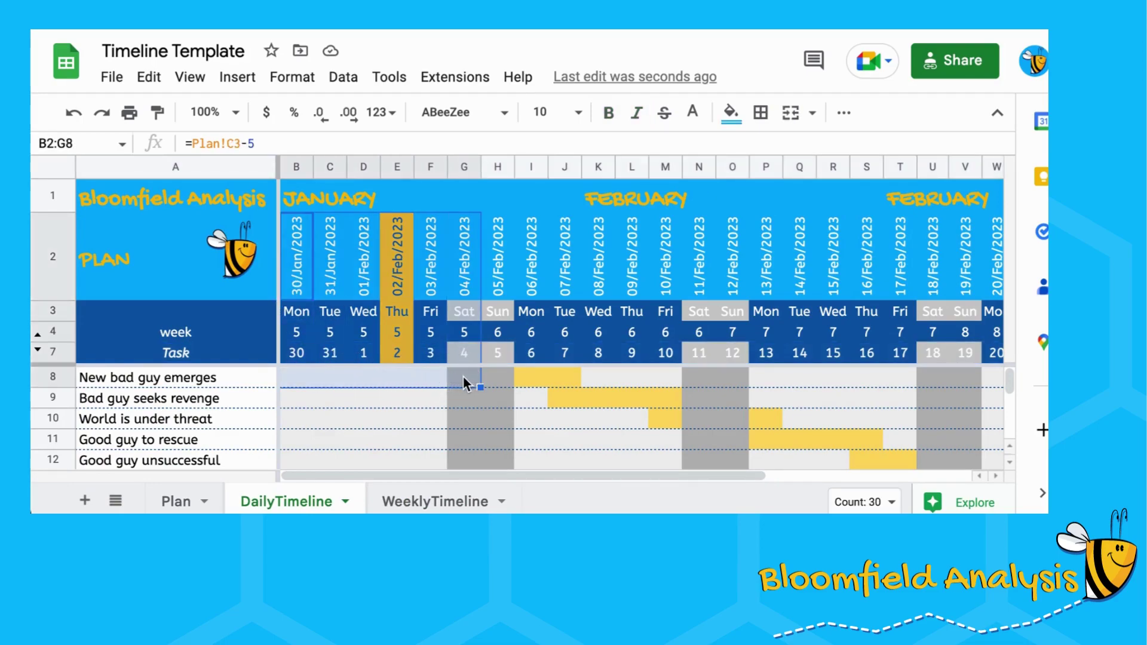
left_click(464, 377)
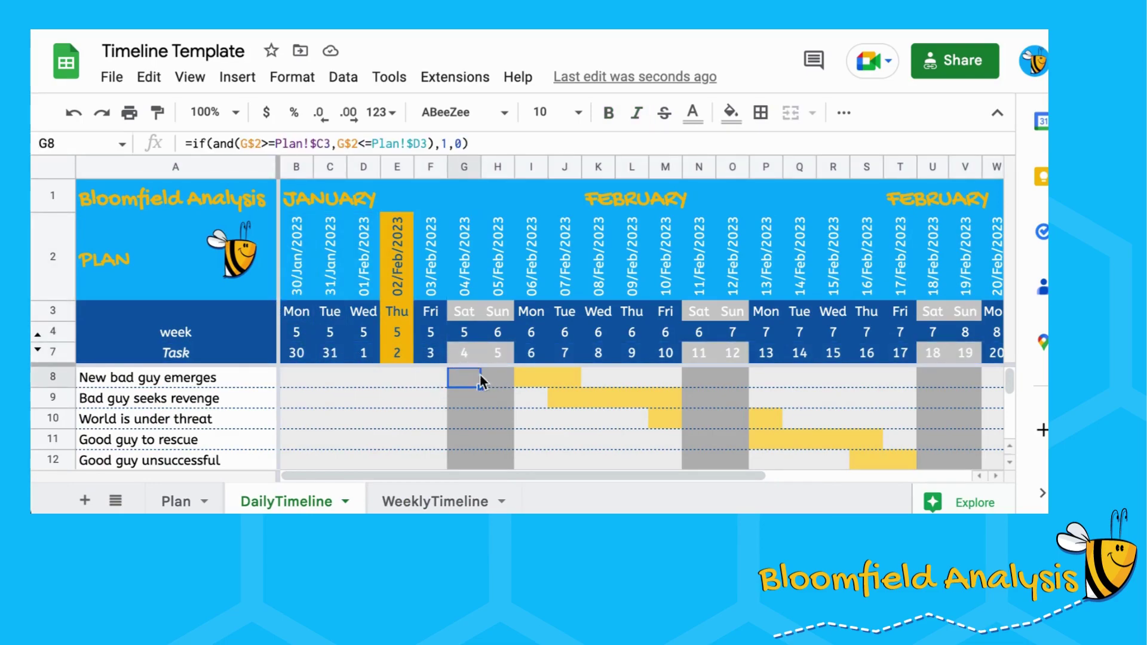
left_click(409, 501)
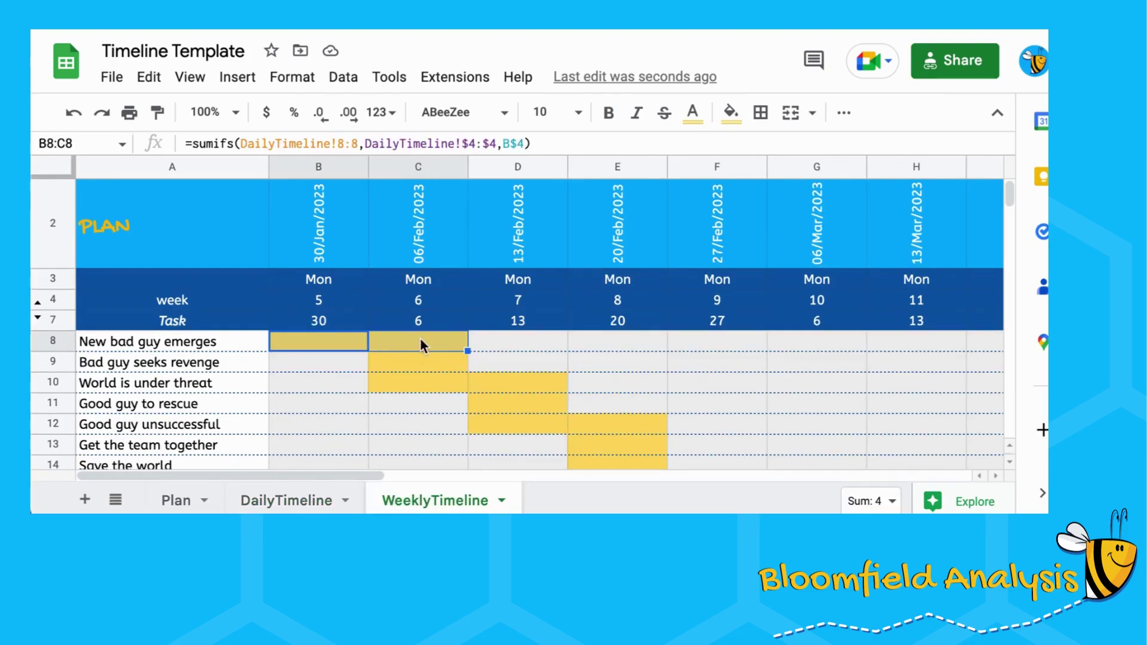
left_click(317, 501)
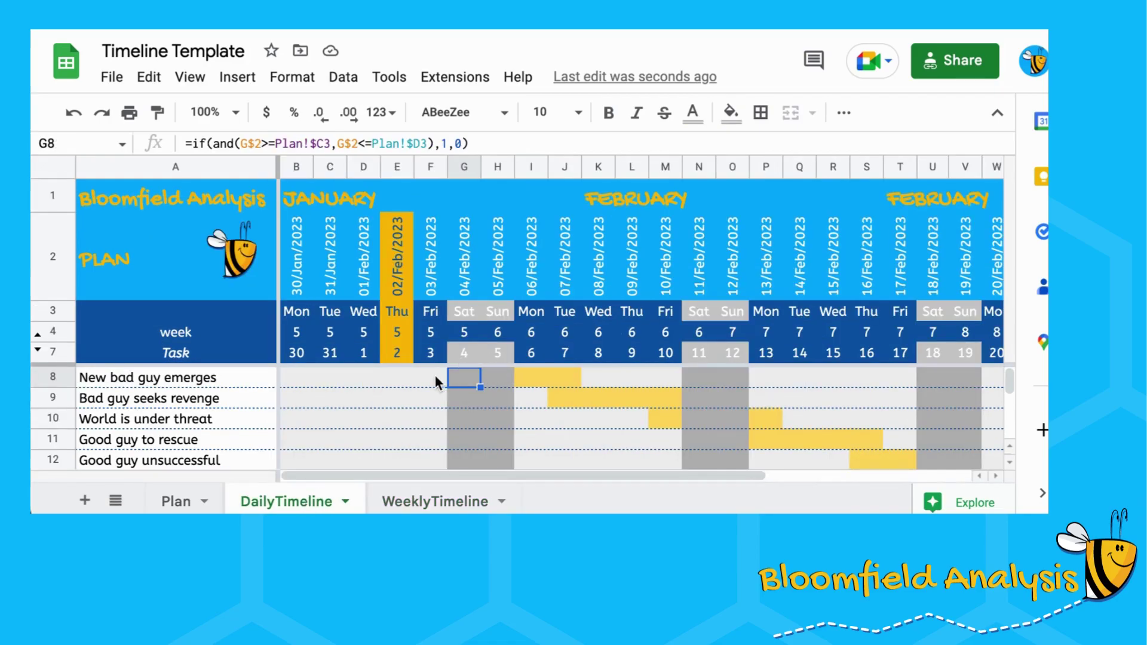
left_click_drag(431, 377, 565, 367)
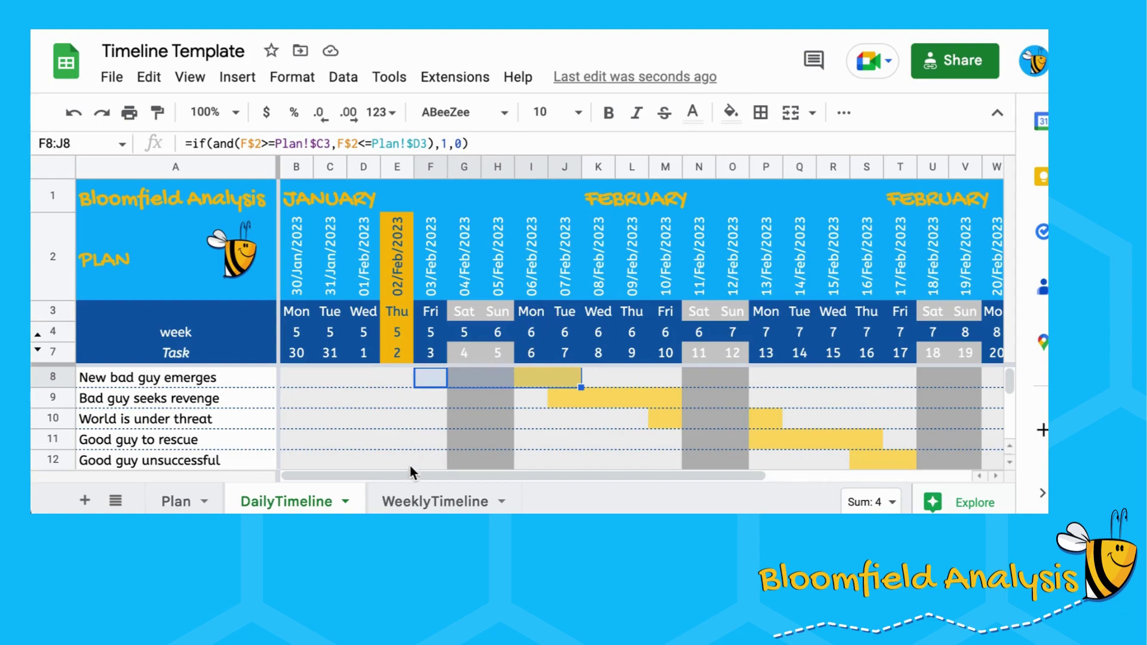
Inspect the existing week-number formulas in B4 and C4 on DailyTimeline
left_click_drag(531, 315, 530, 383)
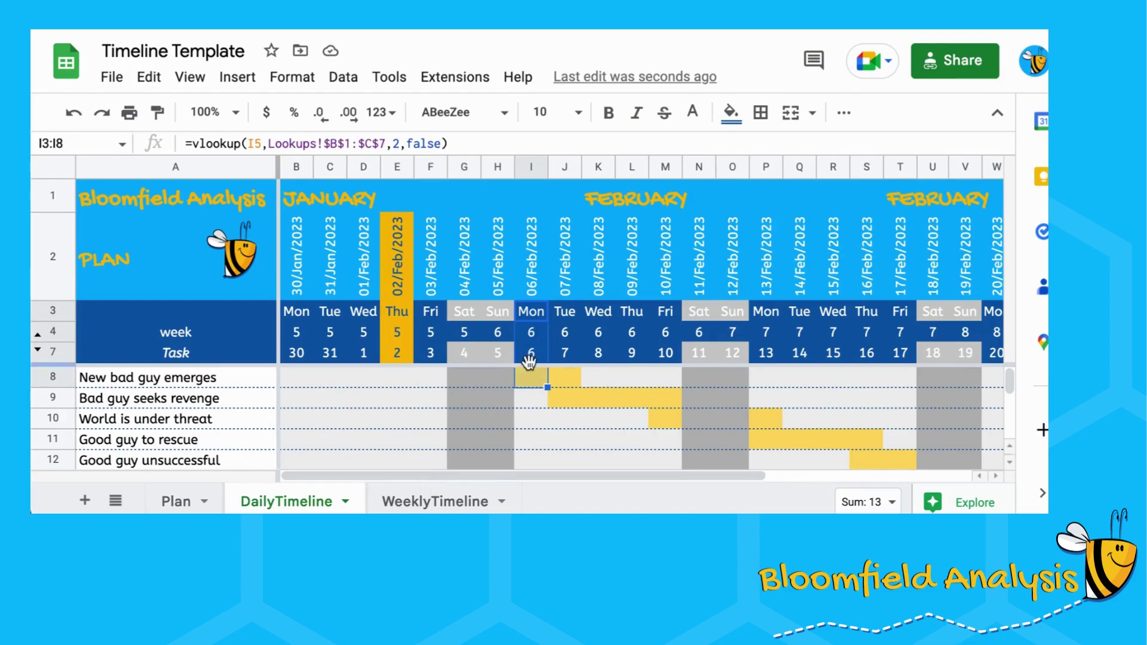
left_click(301, 336)
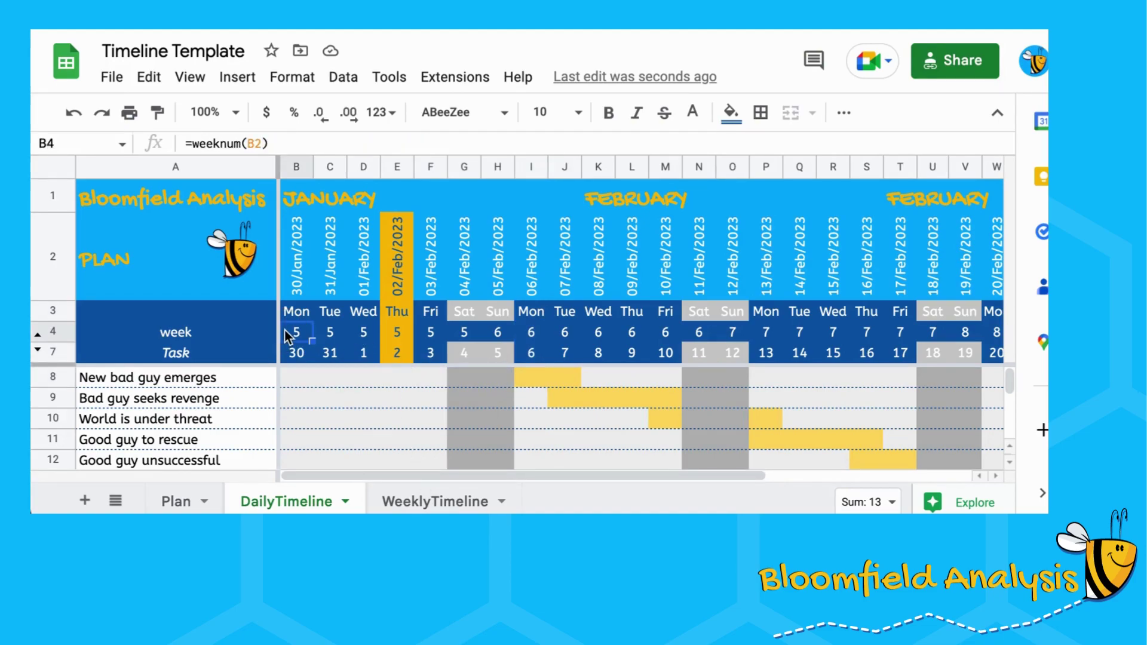
left_click(287, 136)
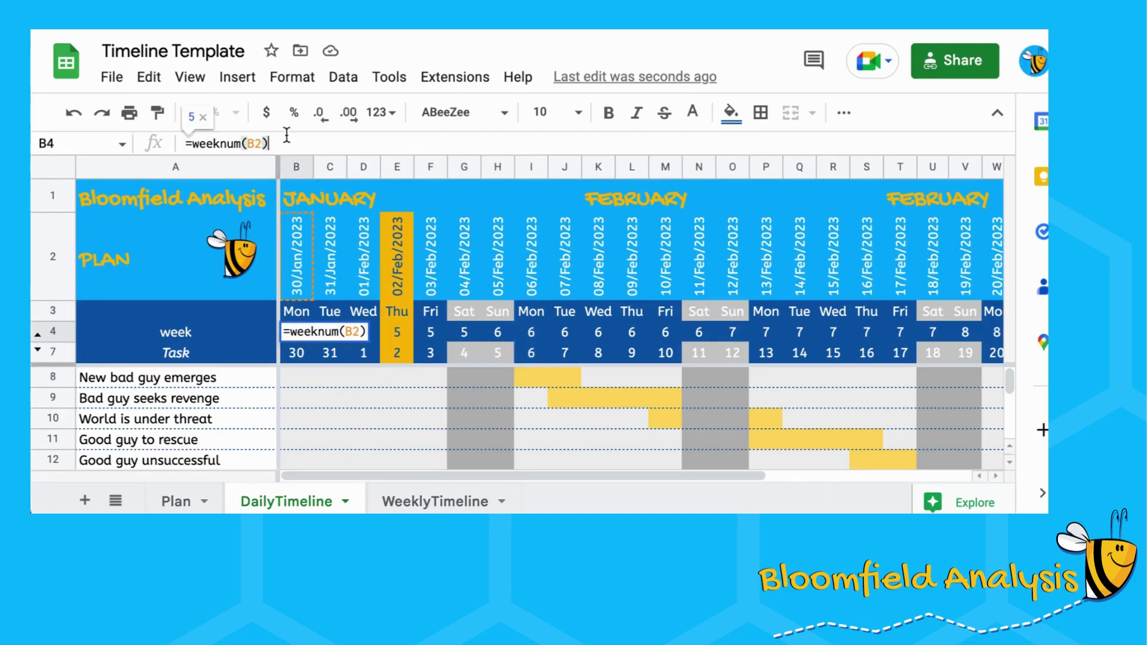
key("Return")
key("Right")
key("Up")
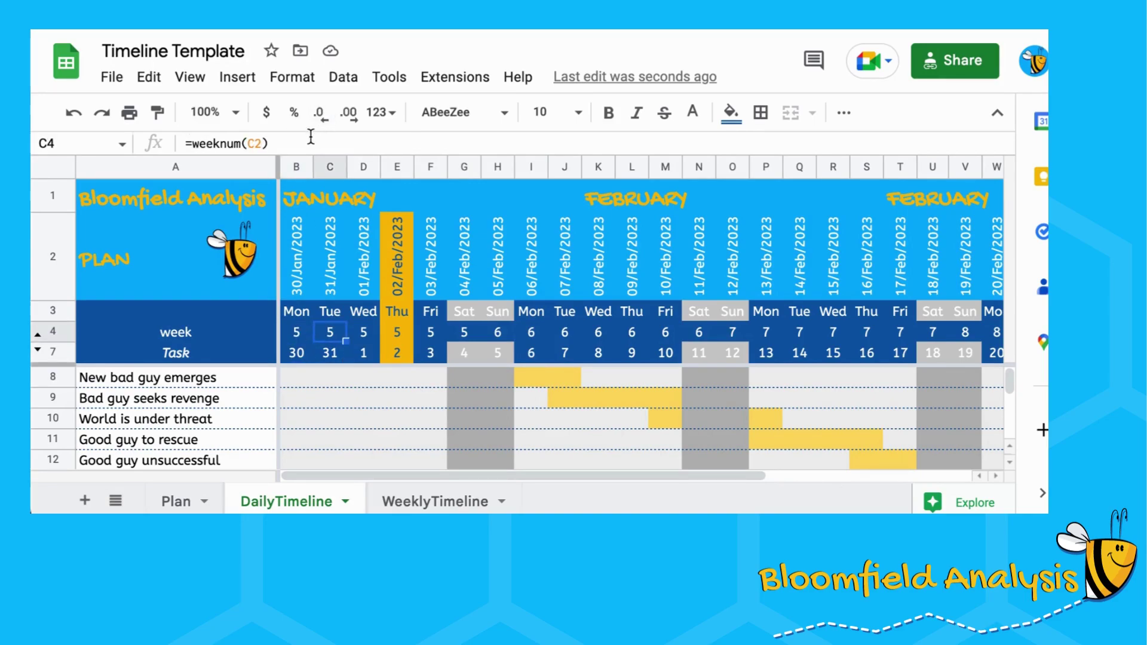
left_click(309, 139)
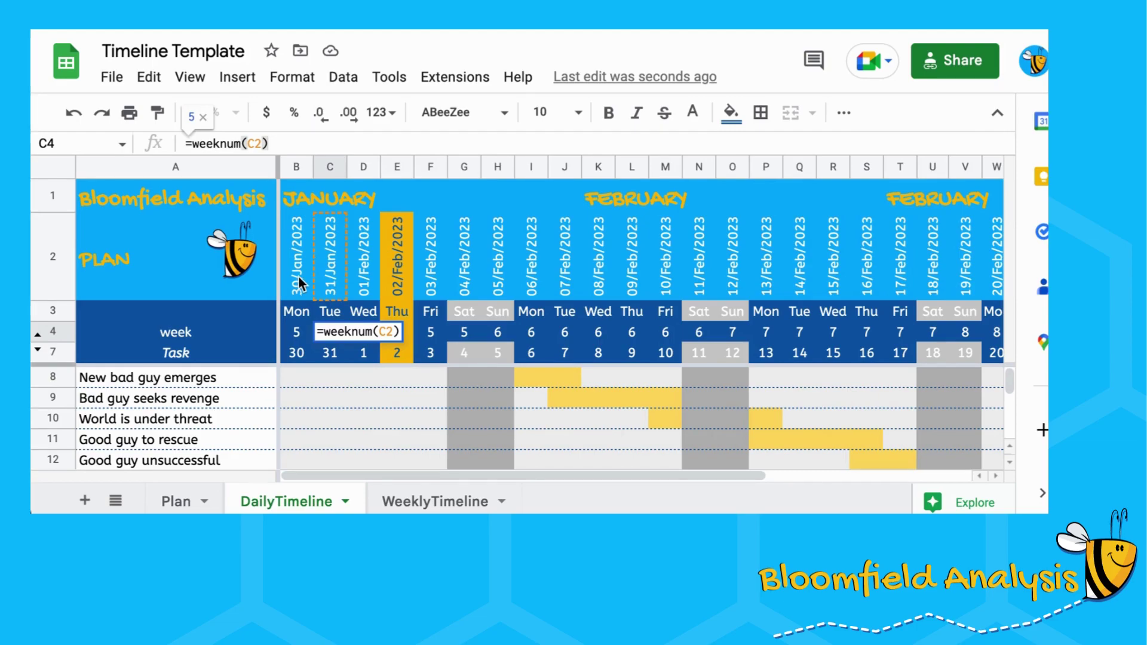
left_click(303, 332)
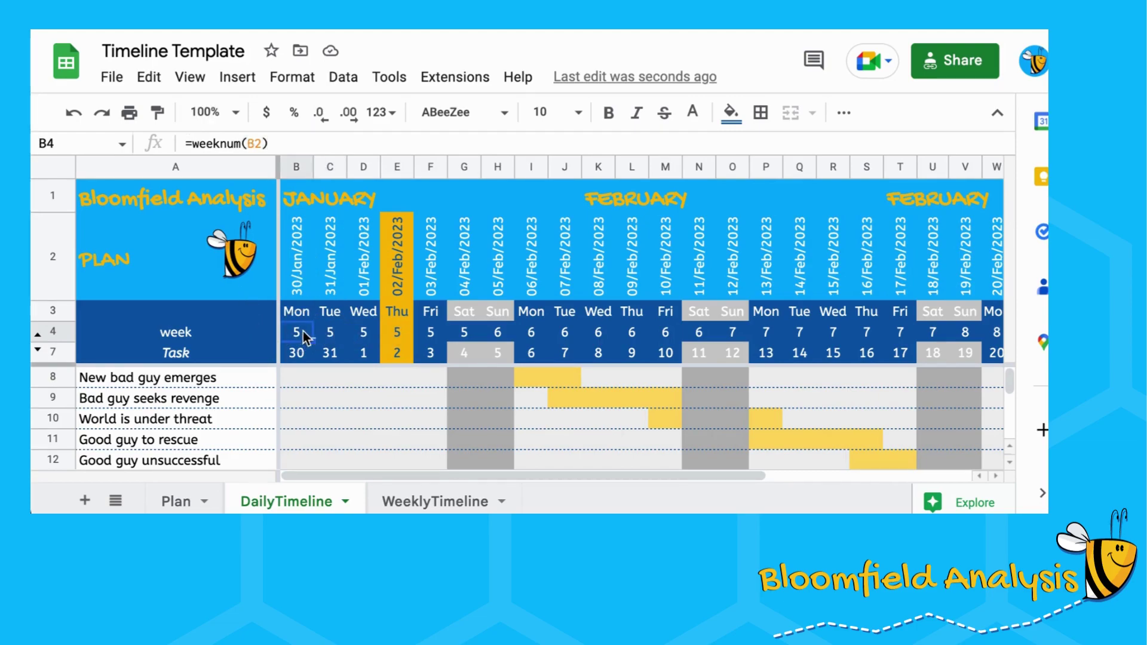
Change B4 to =weeknum(B2-1) and fill it across the whole week row
left_click(263, 144)
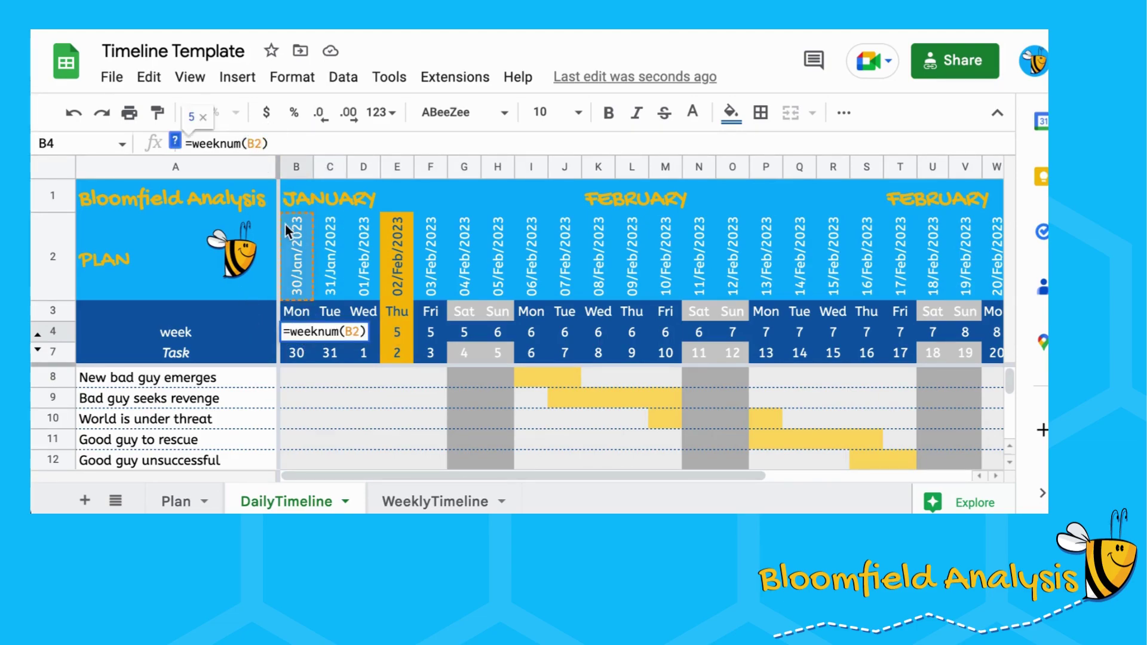
type("-1")
key("Return")
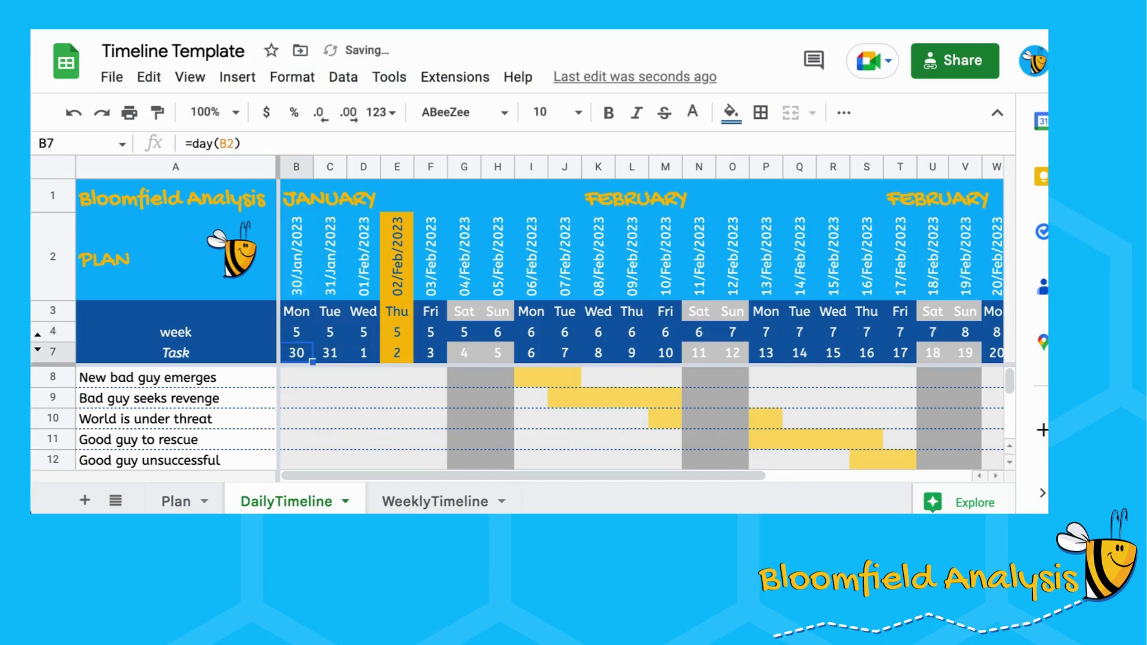
key("Up")
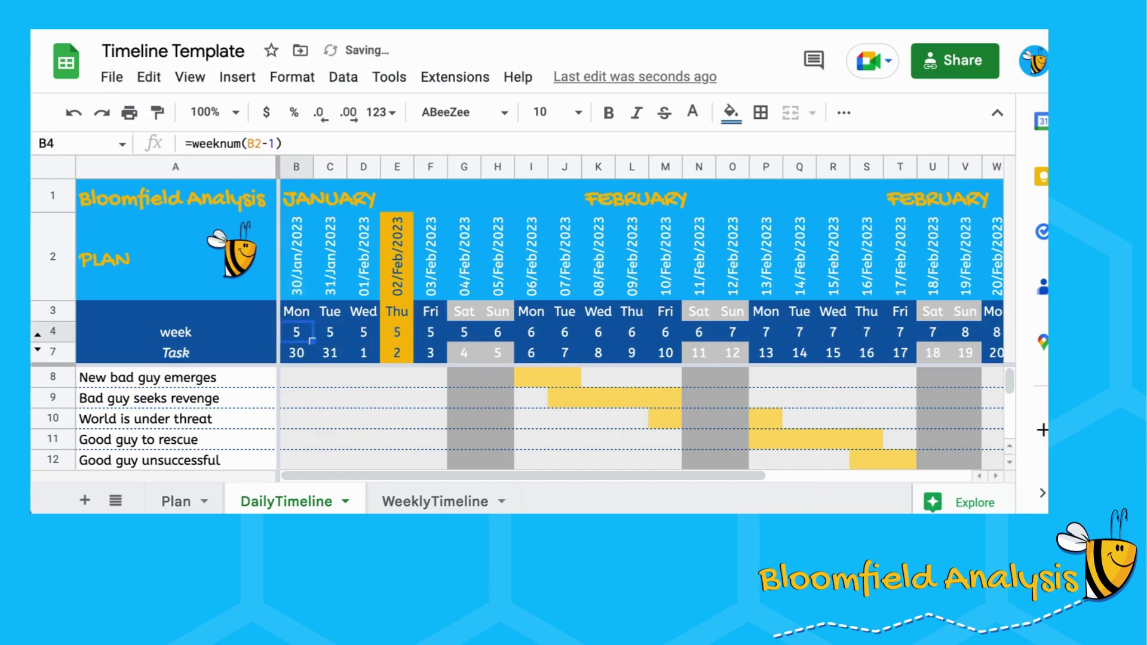
key("ctrl+shift+Right")
key("ctrl+Return")
Check that week 6 now starts on 06/Feb and review the first task's H8 formula
key("ctrl+Left")
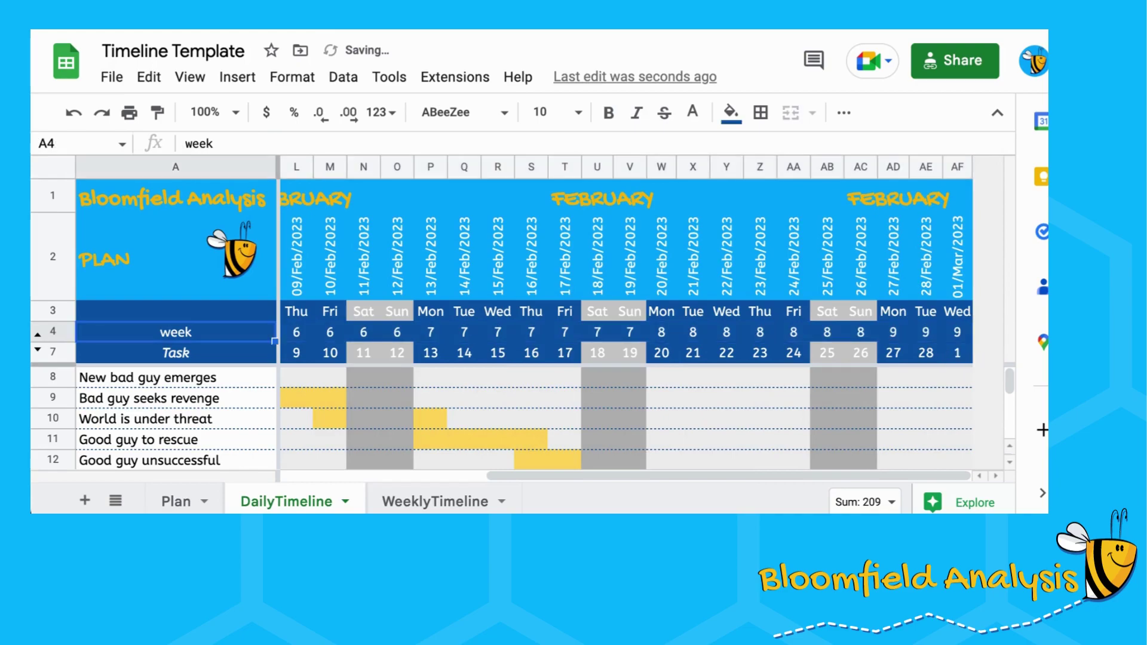
key("Right")
key("Right")
key("Right")
key("Right")
key("Right")
key("Right")
key("Right")
key("Right")
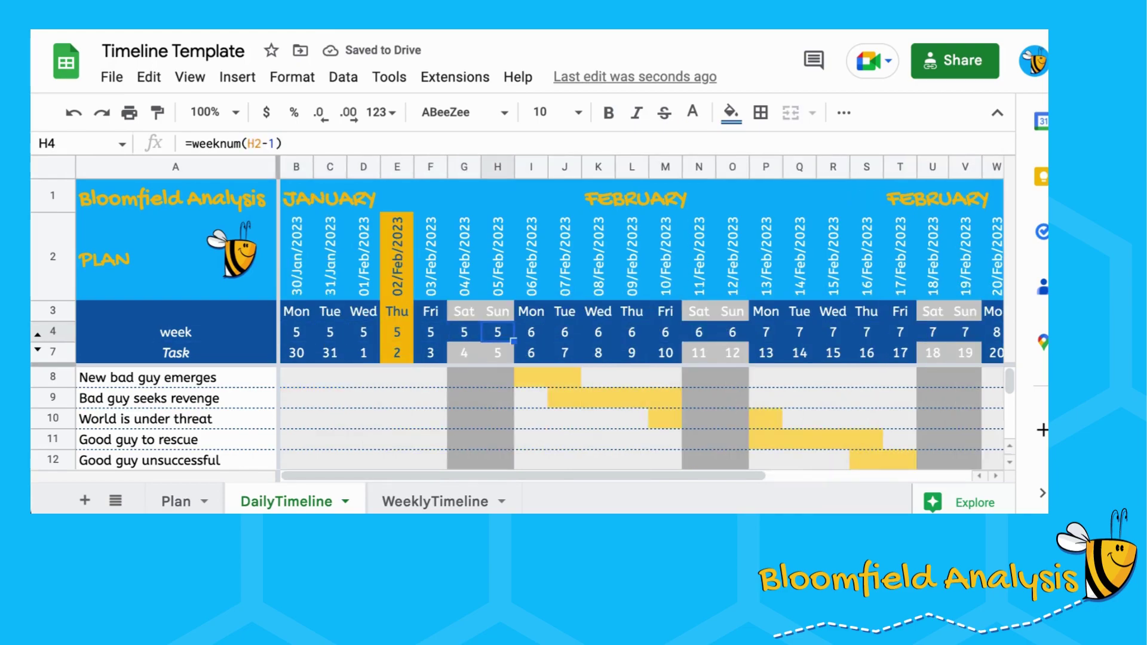
key("Up")
key("Up")
key("Down")
key("Down")
key("Down")
key("Down")
left_click(503, 382)
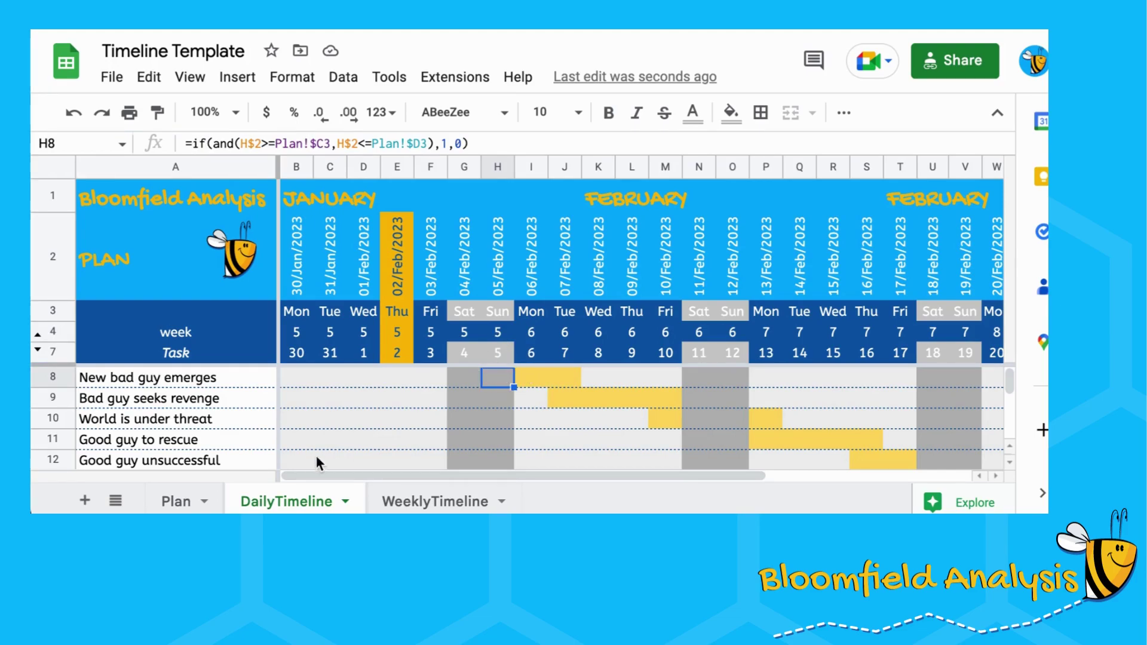
left_click(197, 500)
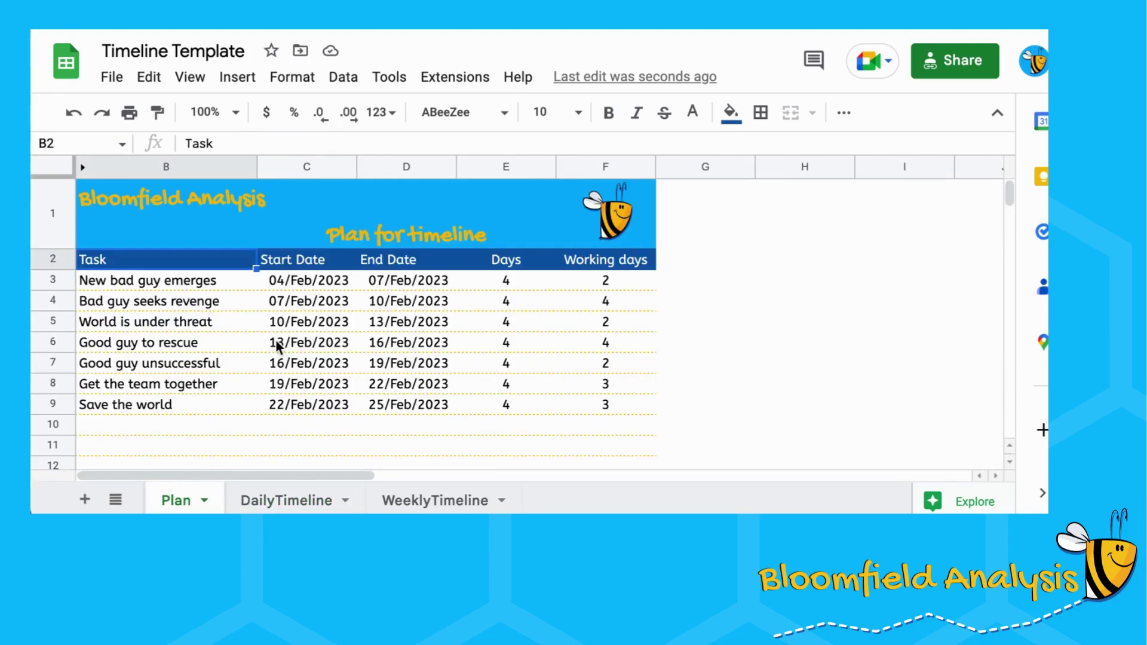
left_click(308, 280)
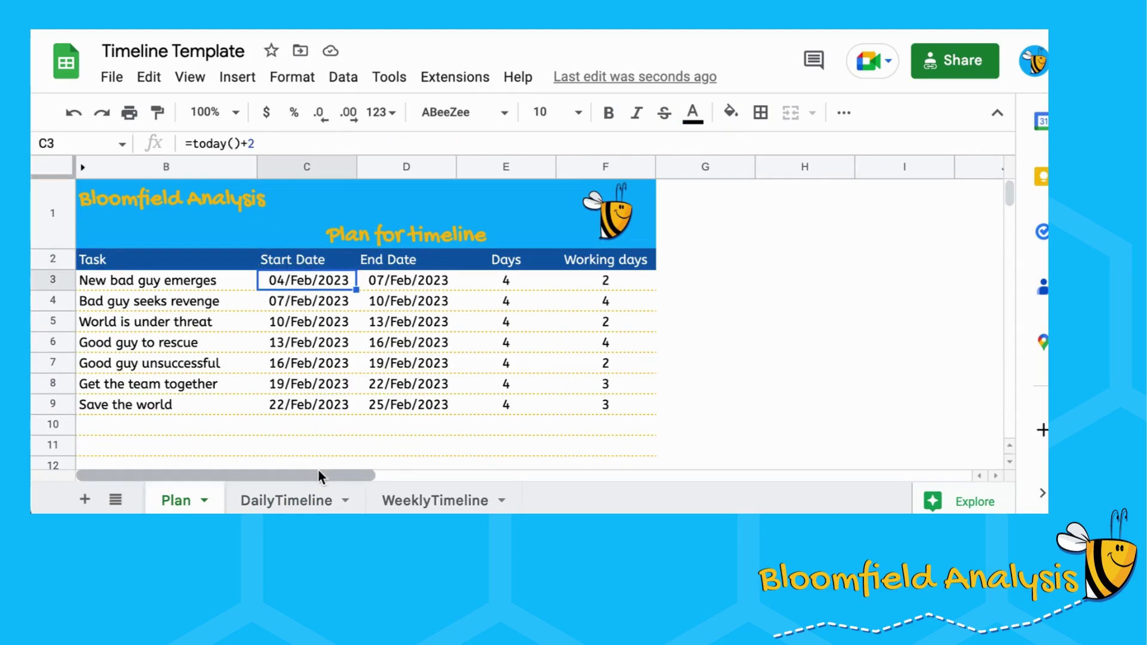
left_click(299, 500)
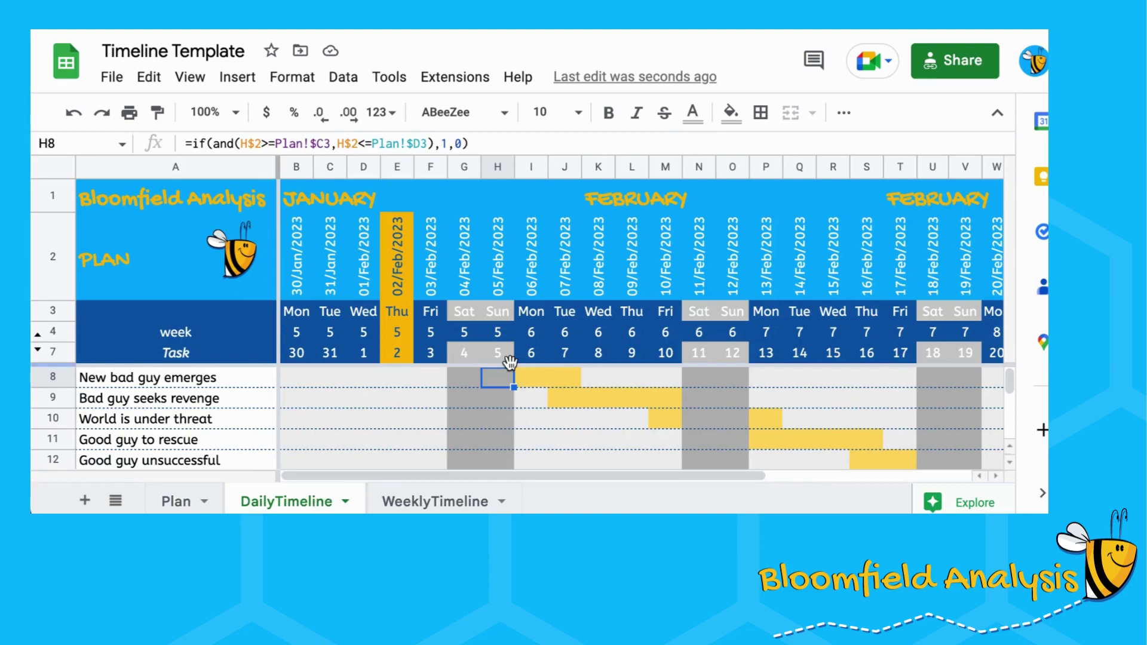
left_click(177, 499)
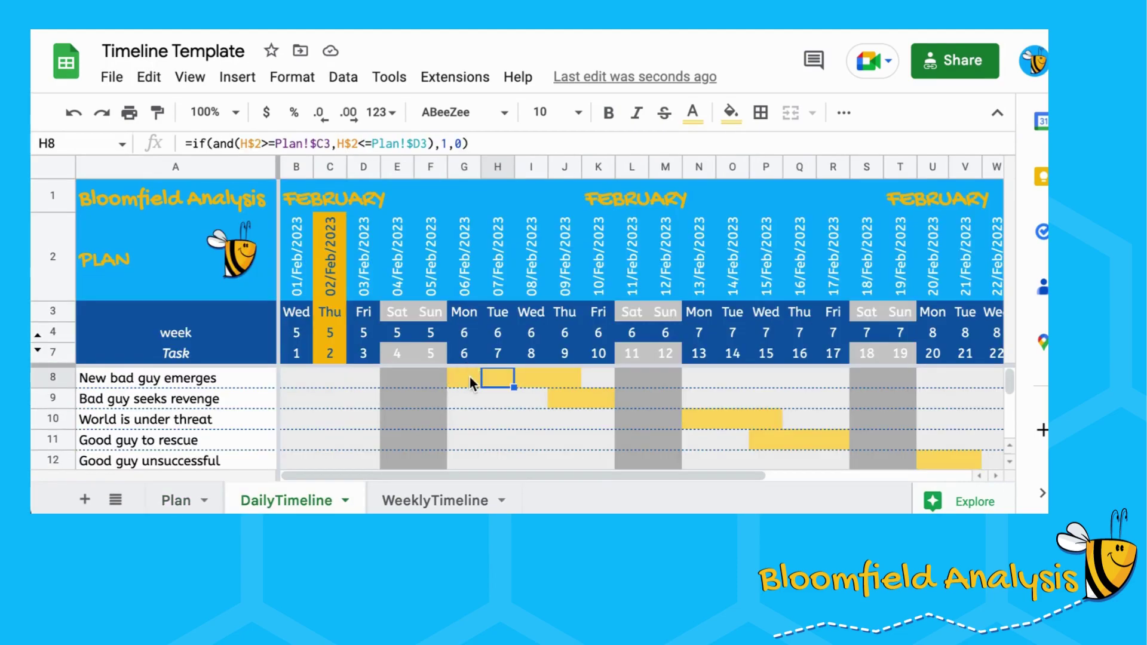
left_click(470, 377)
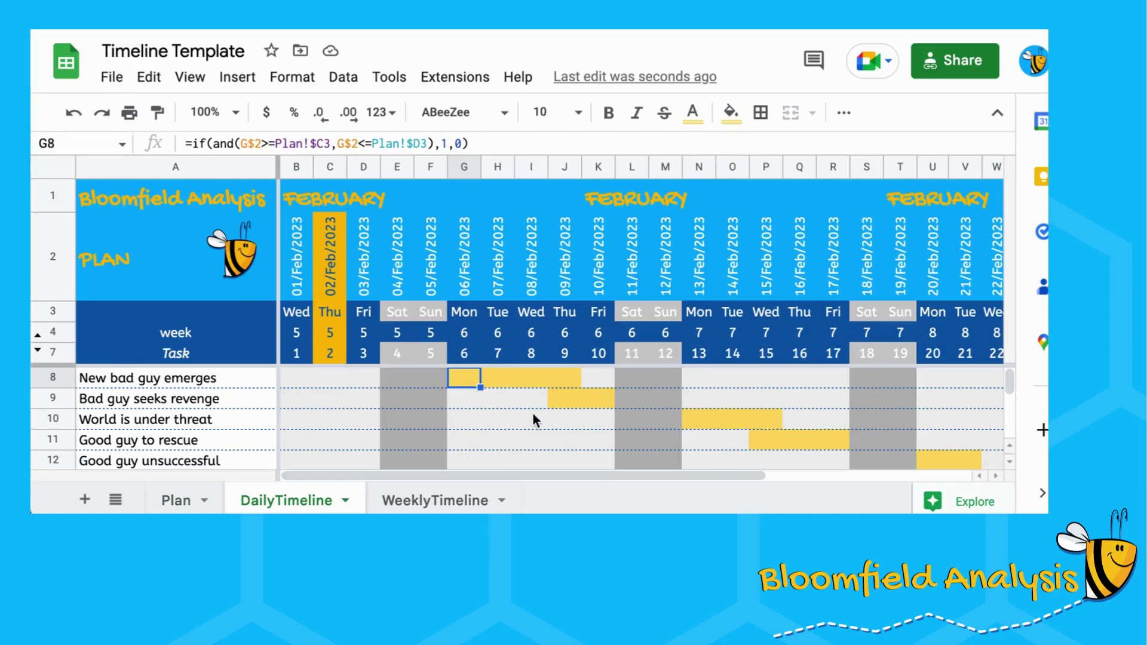
left_click(469, 501)
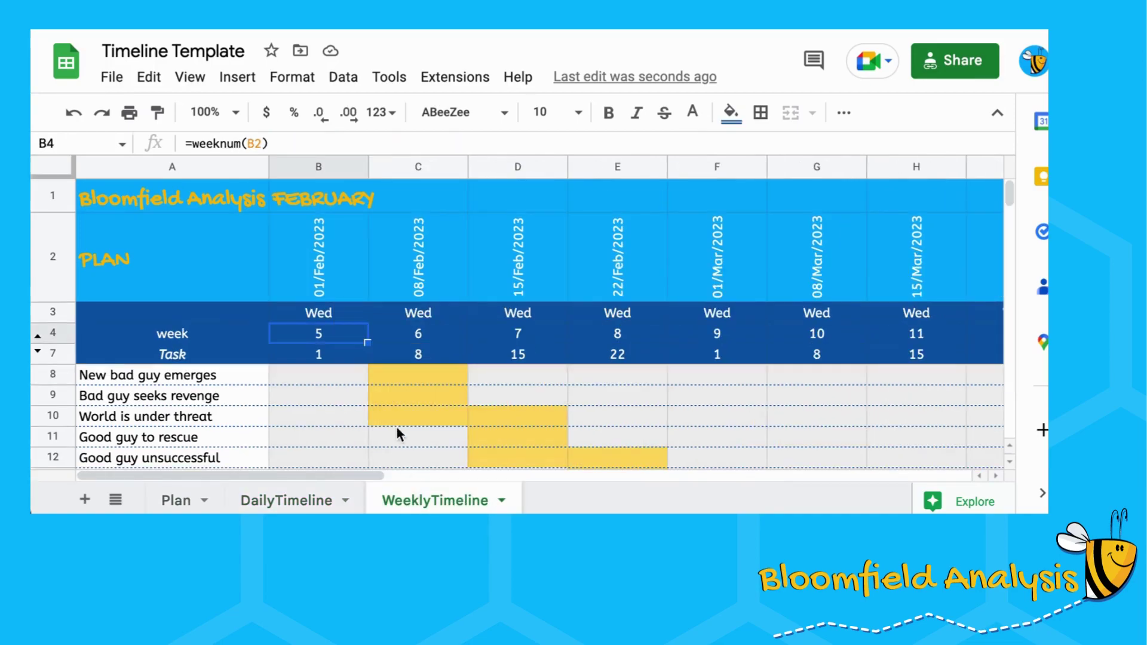
left_click(414, 378)
scroll(413, 378, "down", 3)
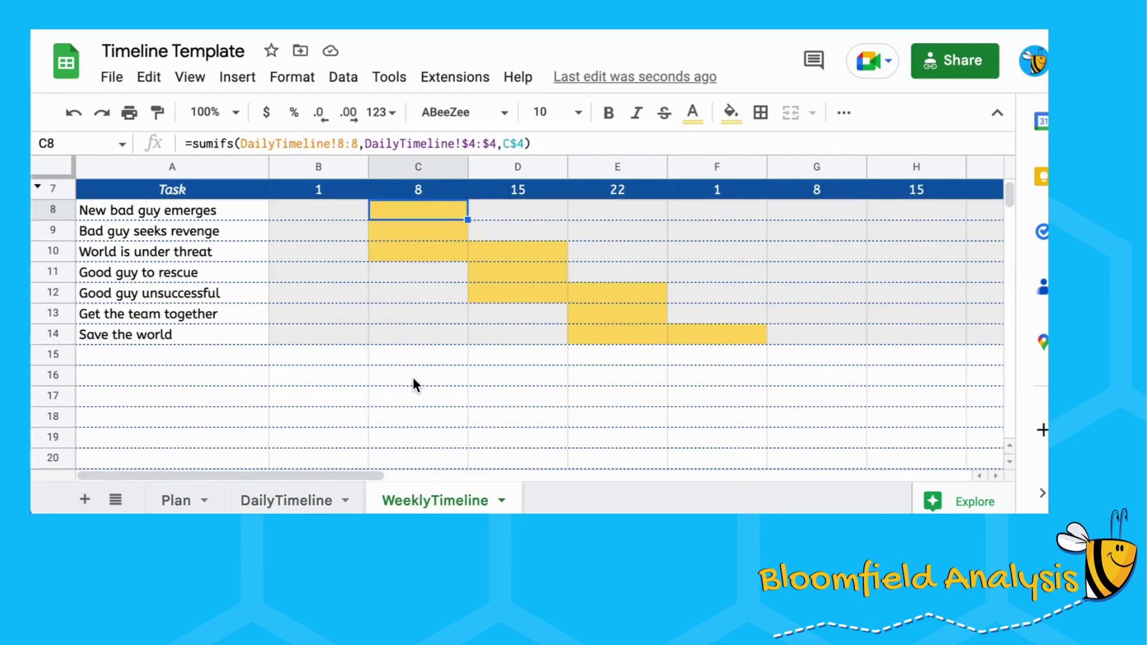
scroll(414, 380, "up", 3)
scroll(414, 380, "down", 3)
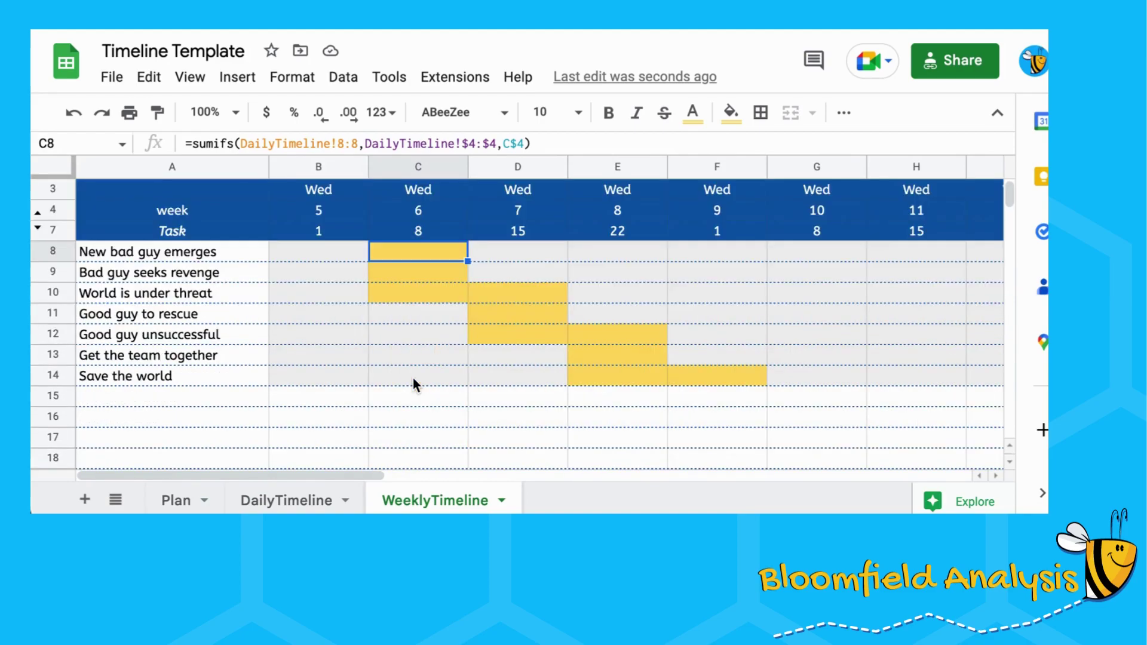
scroll(413, 382, "up", 2)
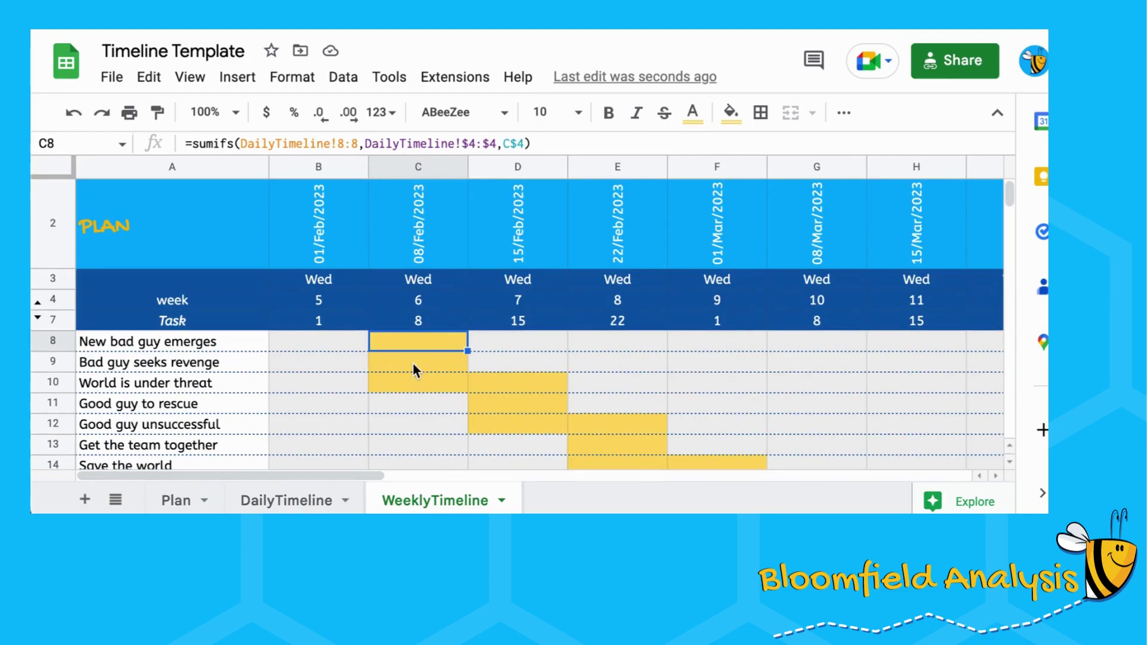
left_click(565, 384)
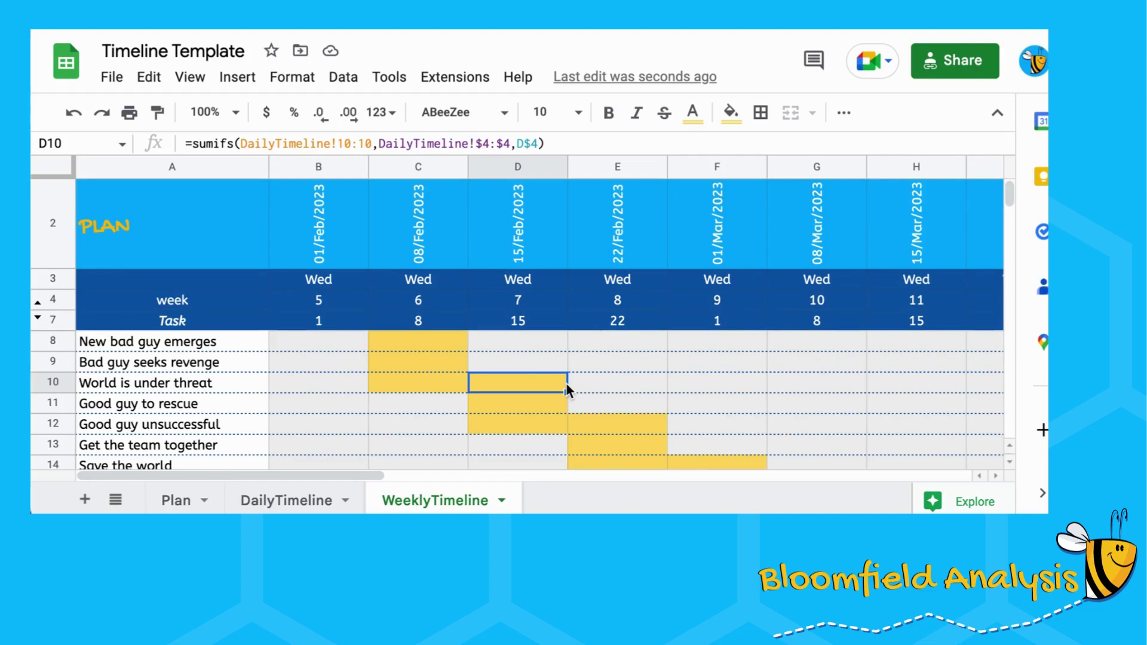
scroll(566, 387, "up", 1)
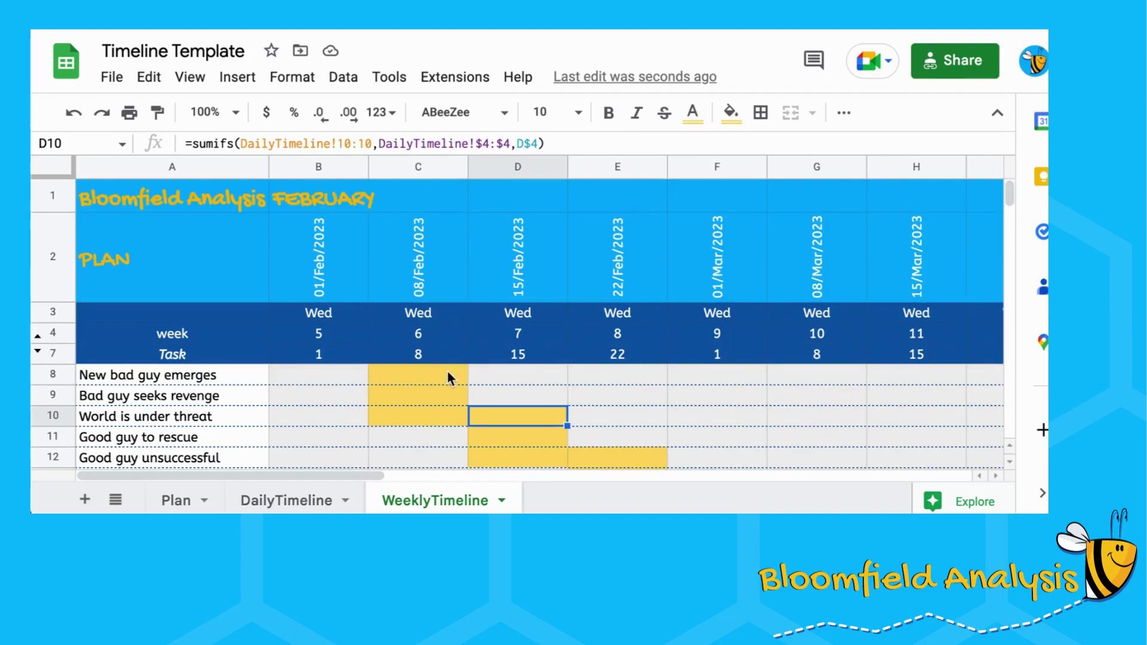
left_click(490, 374)
scroll(348, 383, "down", 2)
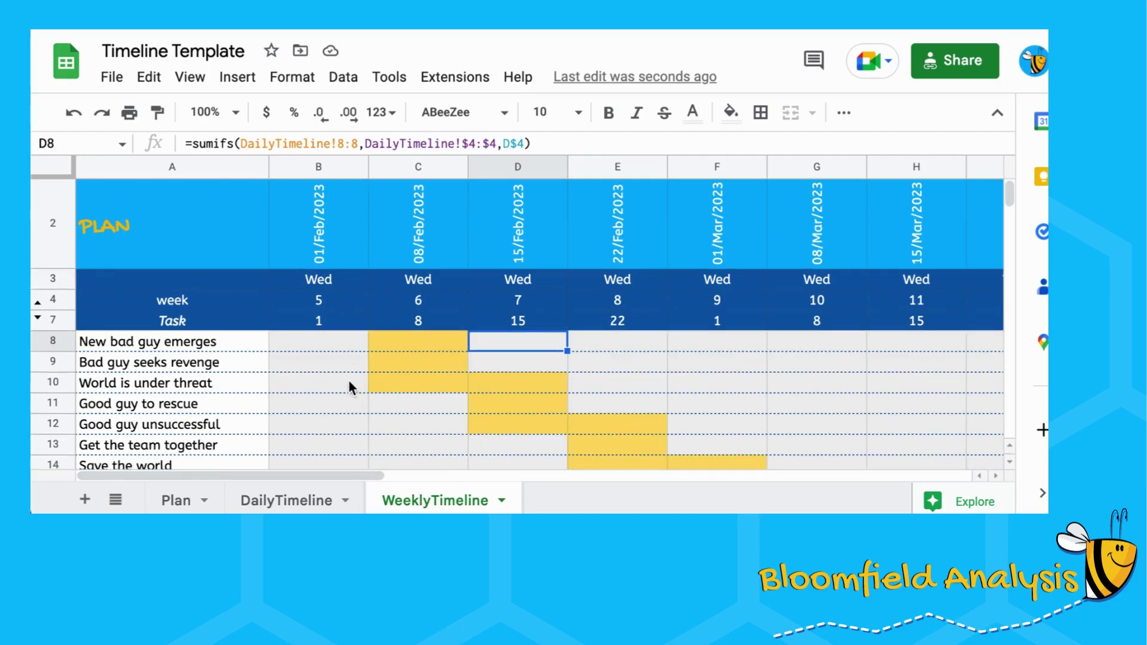
scroll(359, 374, "up", 2)
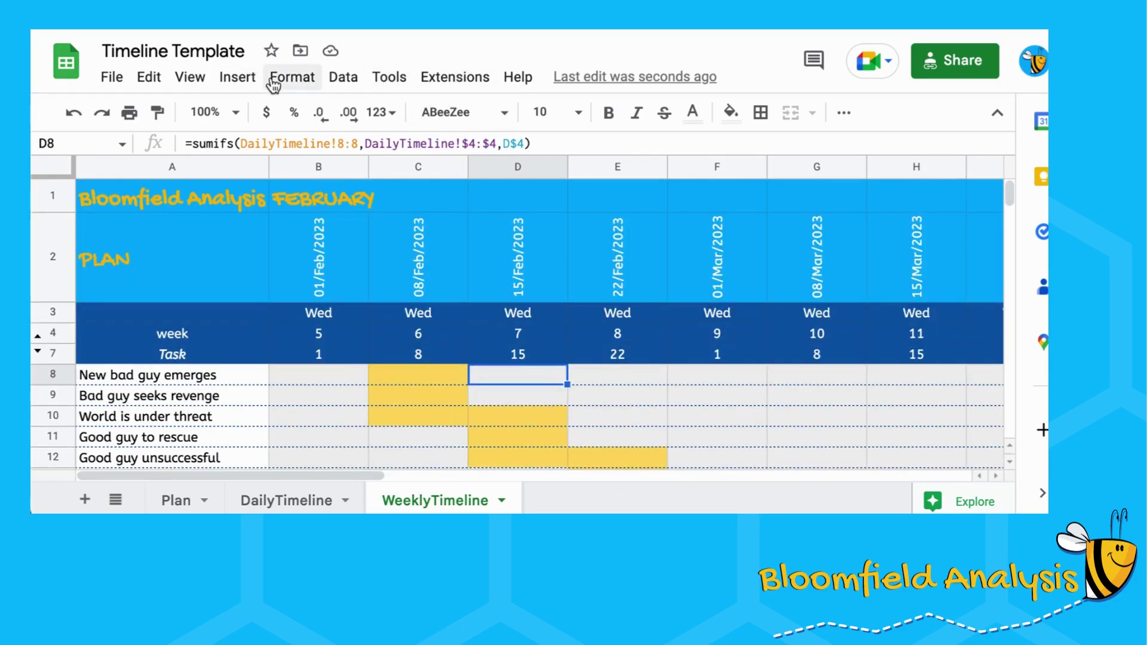
Turn off gridlines on the WeeklyTimeline sheet
left_click(196, 88)
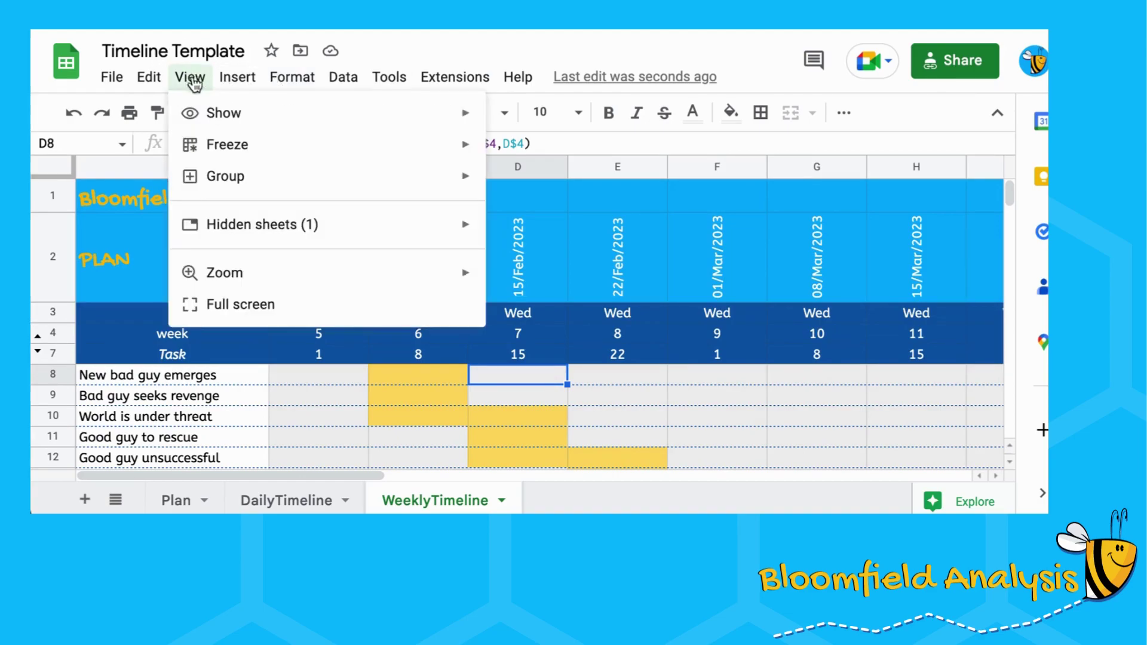
mouse_move(317, 130)
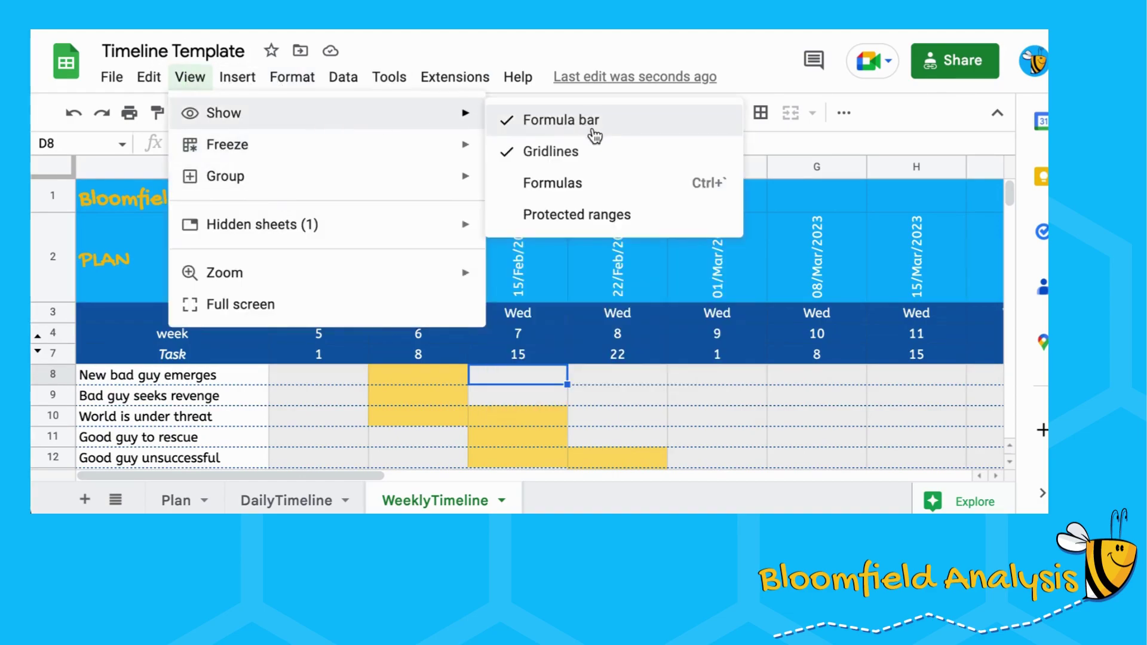
left_click(564, 154)
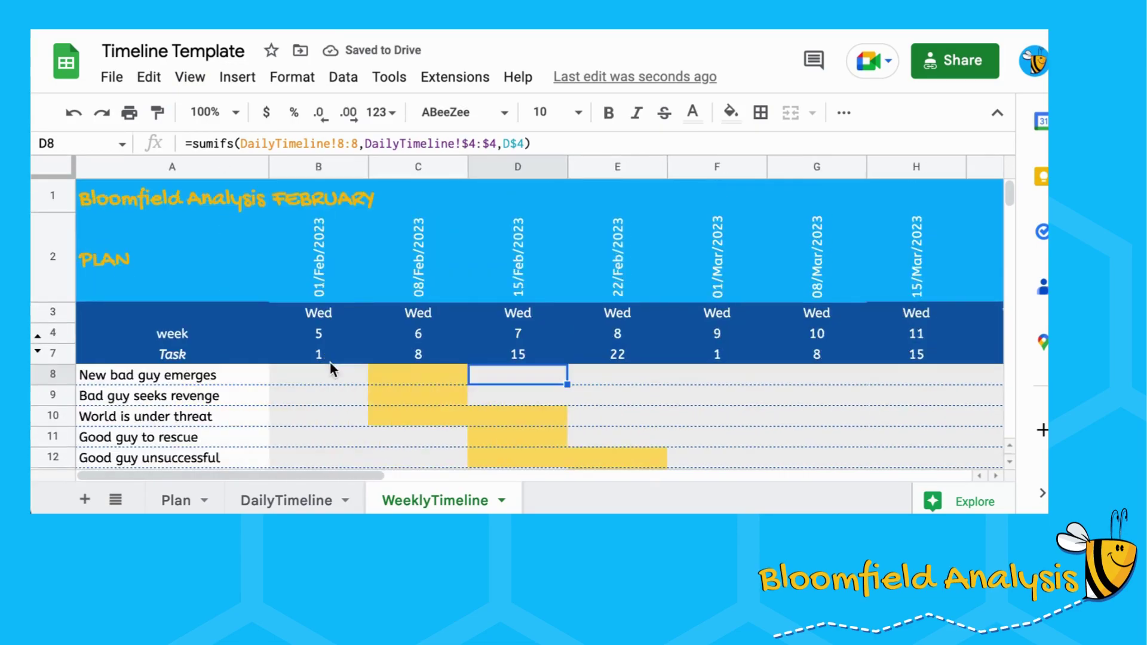
Hide the week-number row and the Task day-number row on WeeklyTimeline
scroll(329, 361, "down", 1)
left_click(61, 300)
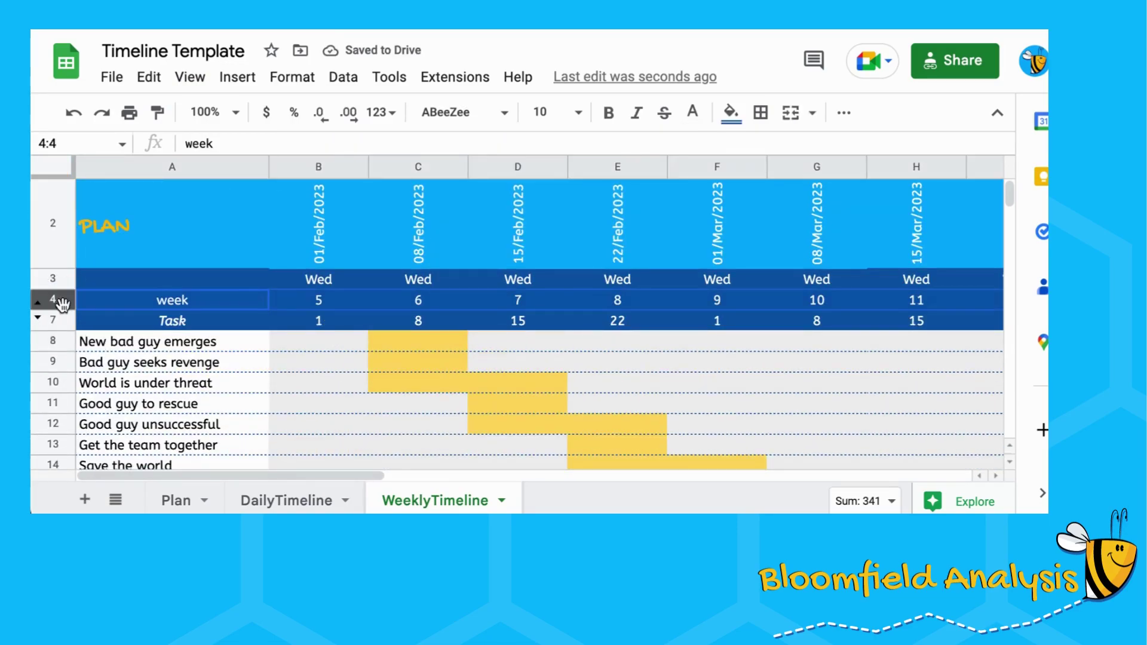
right_click(62, 304)
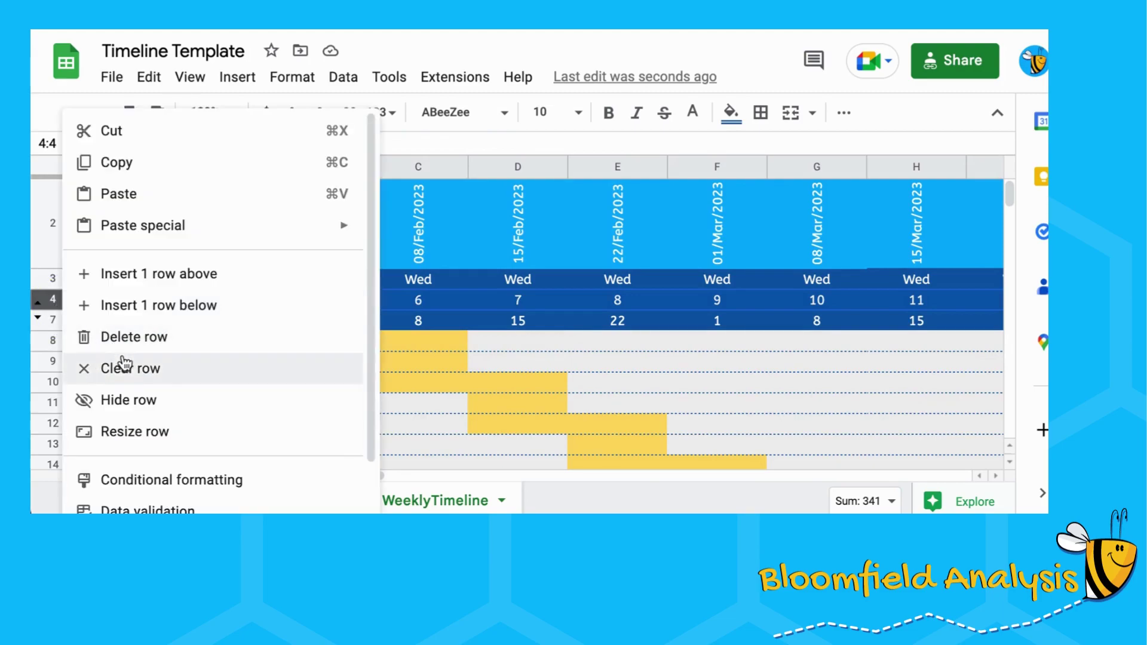
left_click(154, 400)
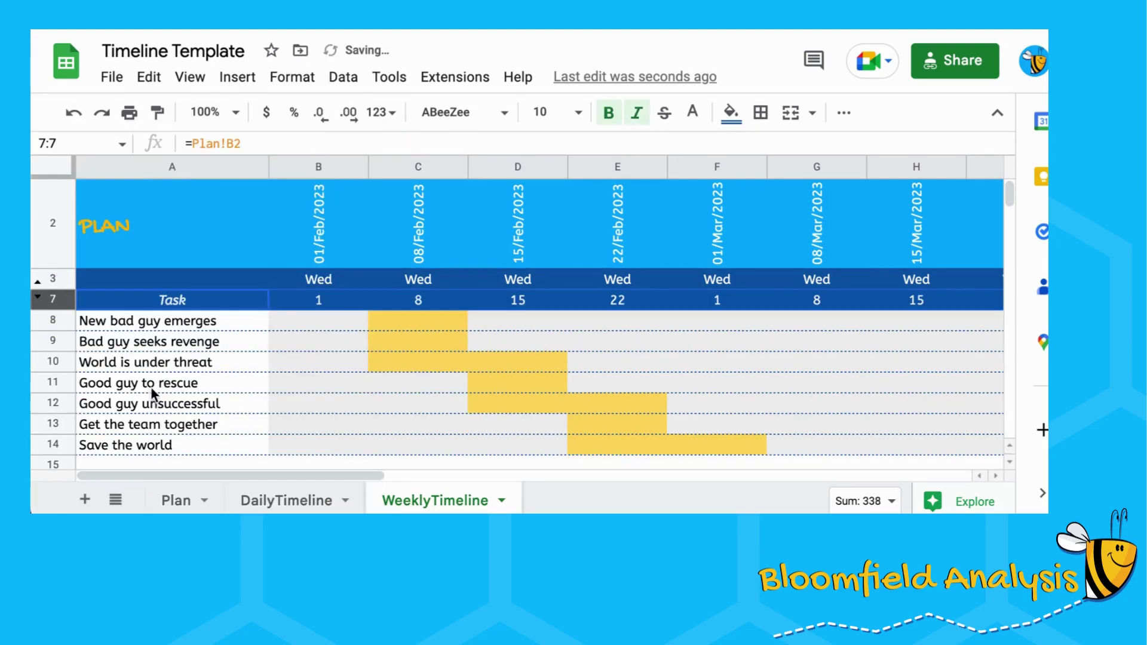
scroll(167, 334, "up", 1)
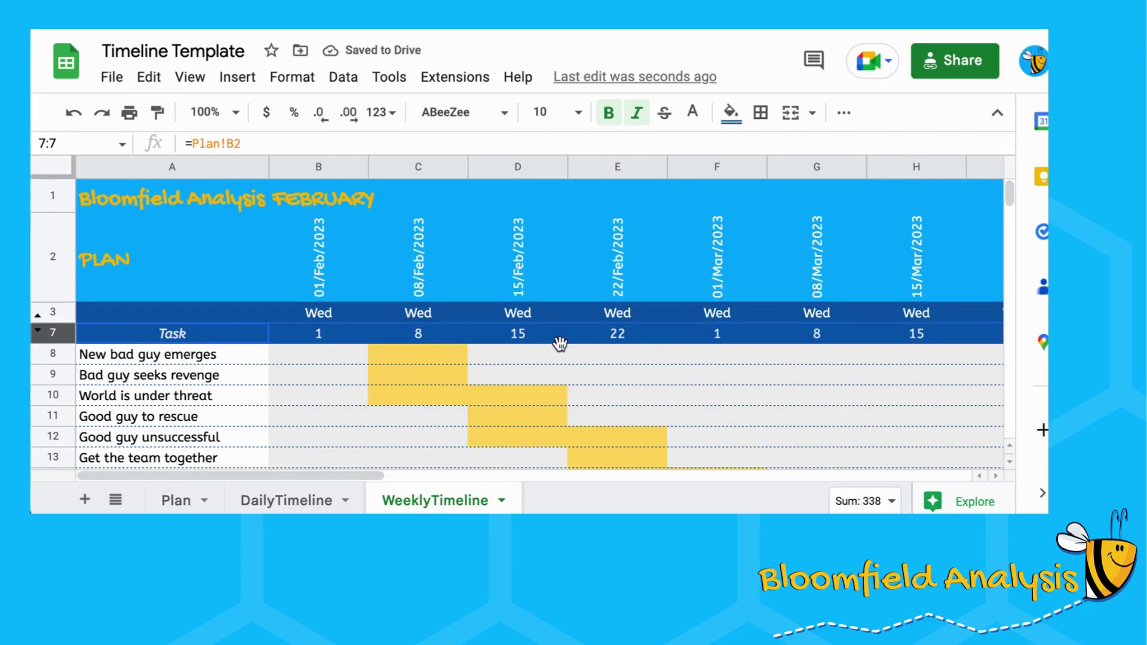
right_click(58, 334)
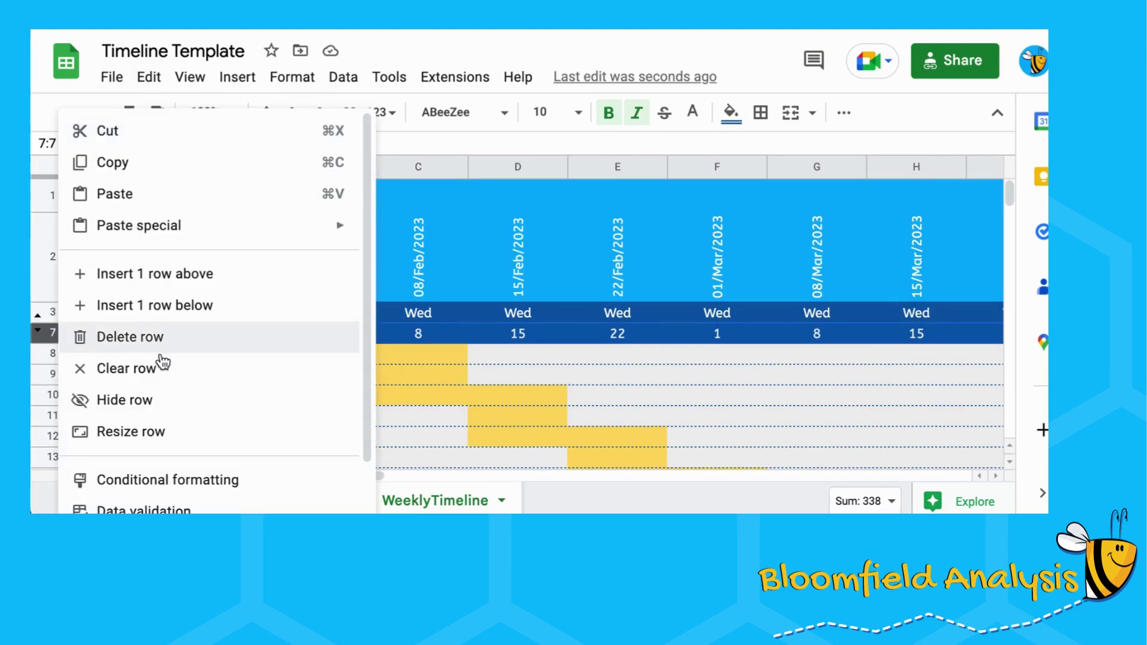
left_click(159, 399)
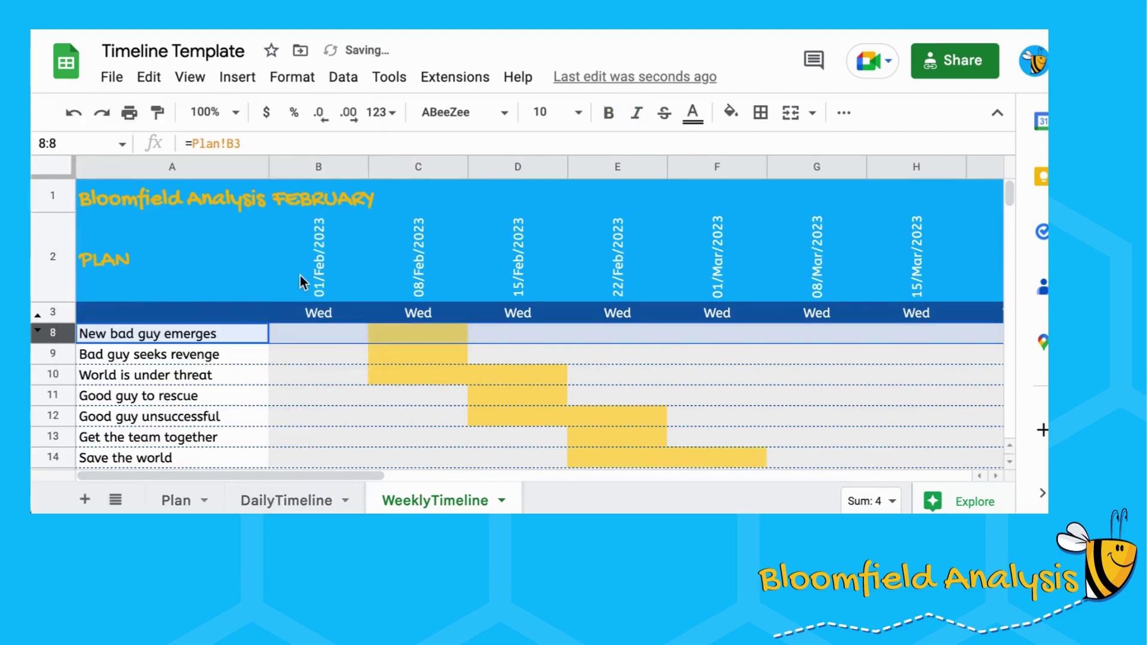
Hide the weekday row on WeeklyTimeline, then return to DailyTimeline
left_click(318, 280)
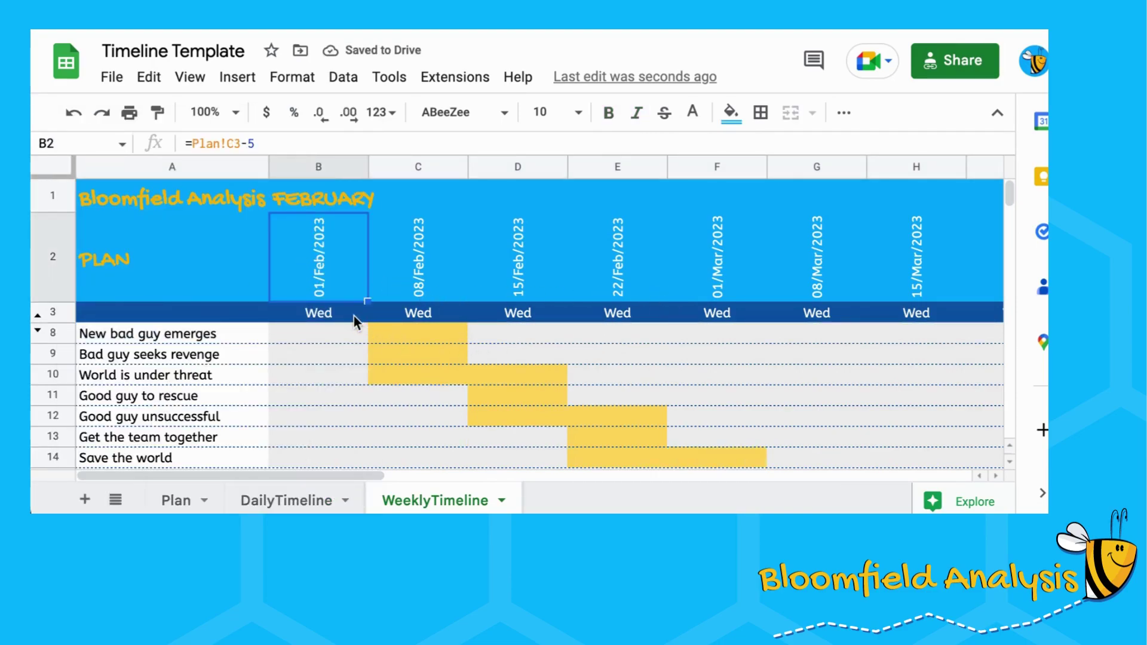
left_click(334, 316)
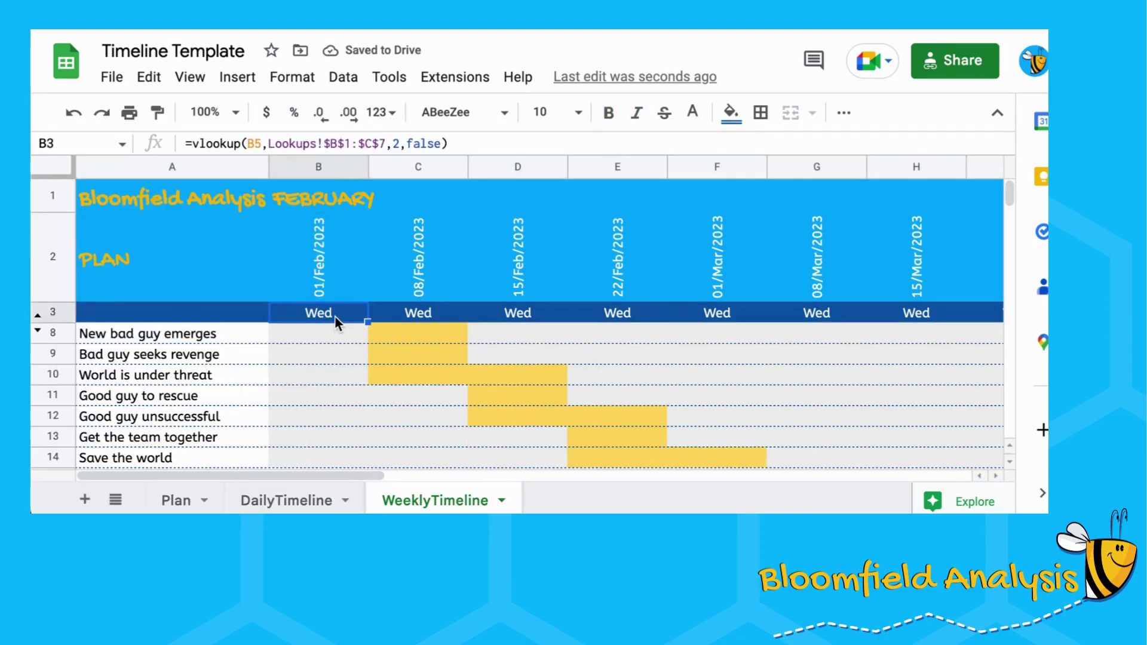
left_click(60, 312)
right_click(60, 312)
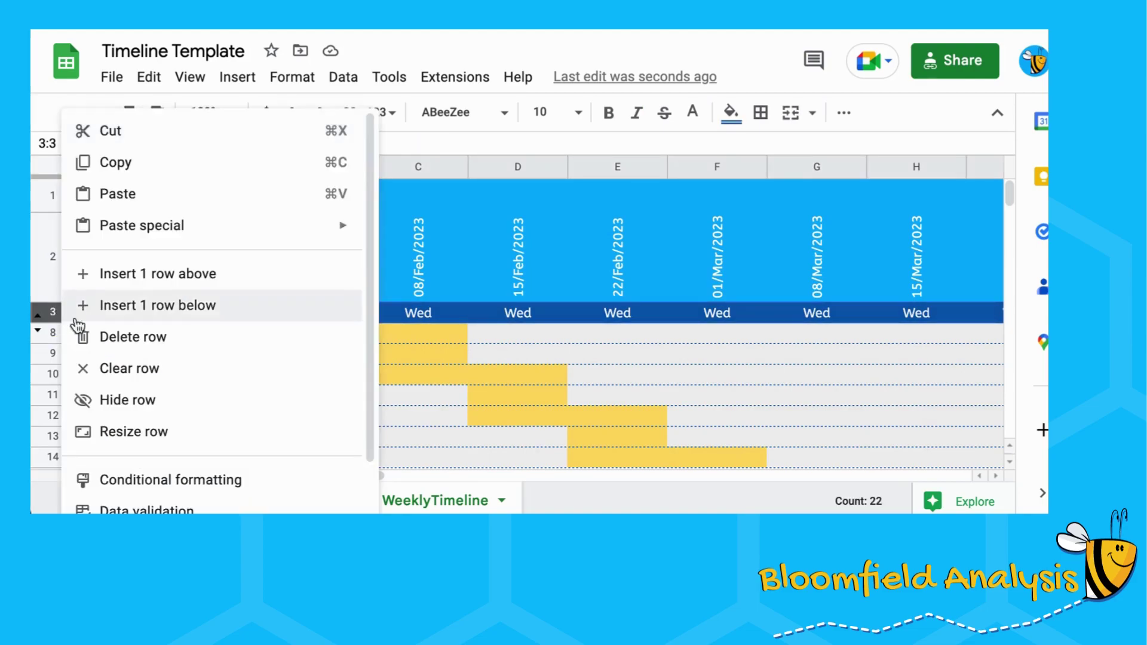
left_click(144, 400)
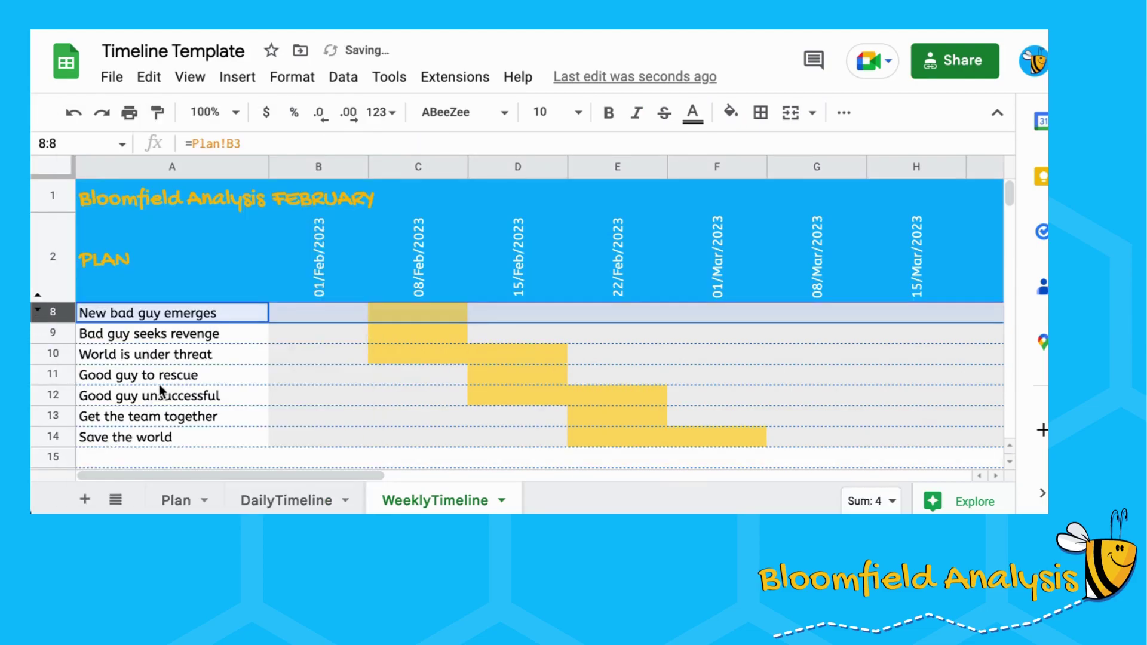
left_click(276, 317)
left_click(285, 288)
key("Down")
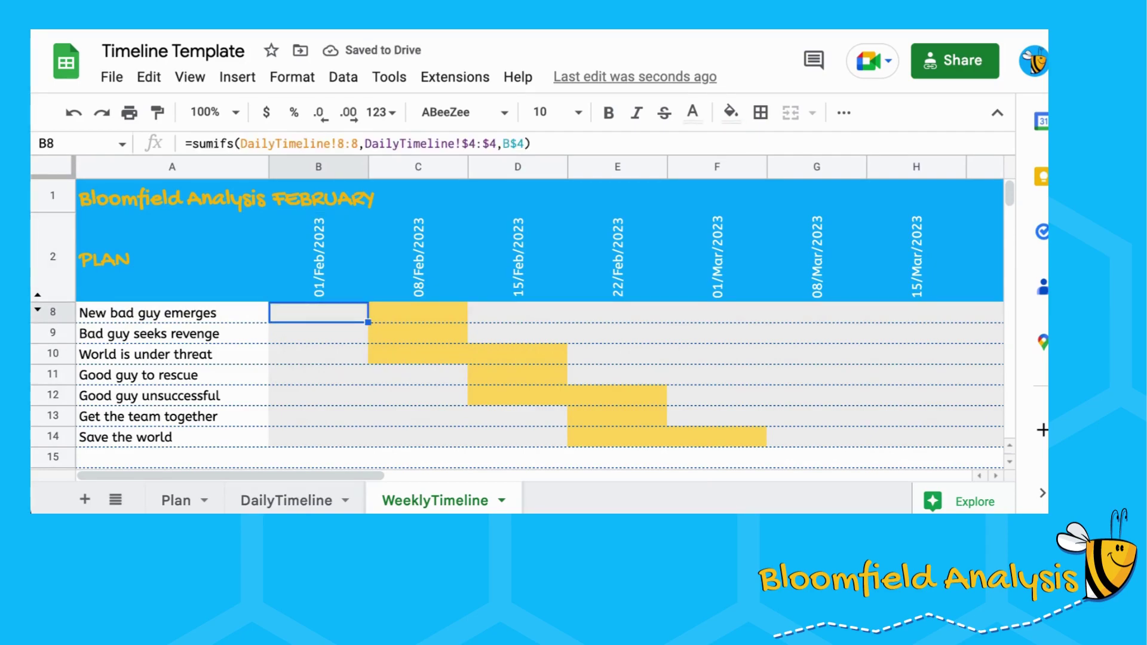
left_click(295, 497)
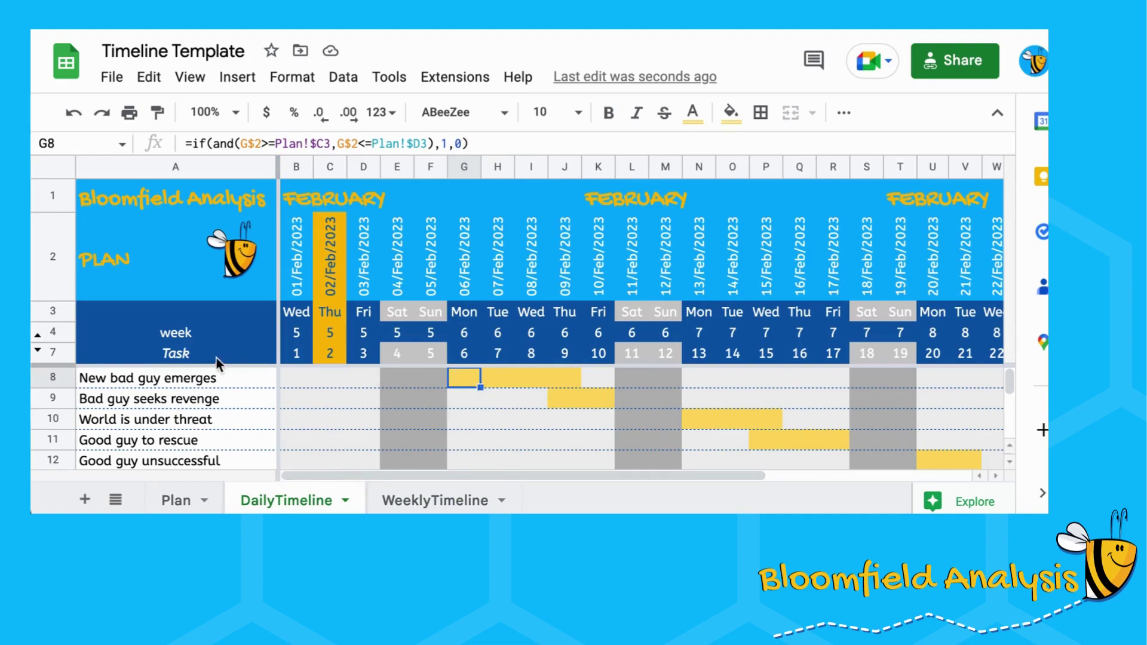
Hide row 4, the week-number row, on DailyTimeline
left_click(49, 331)
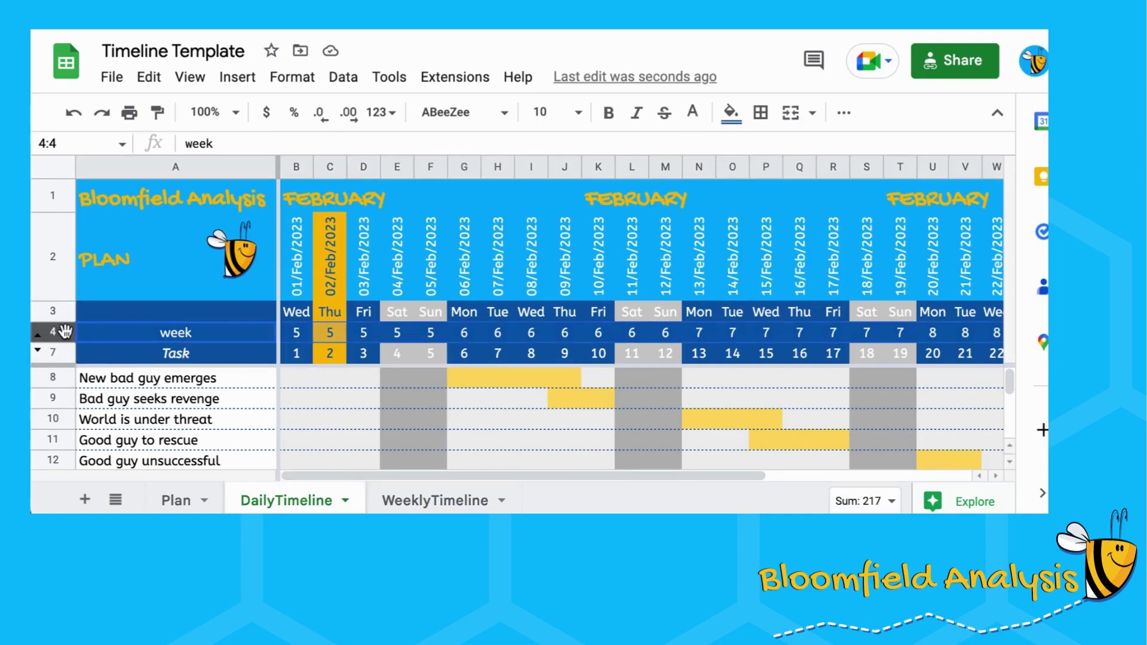
right_click(60, 332)
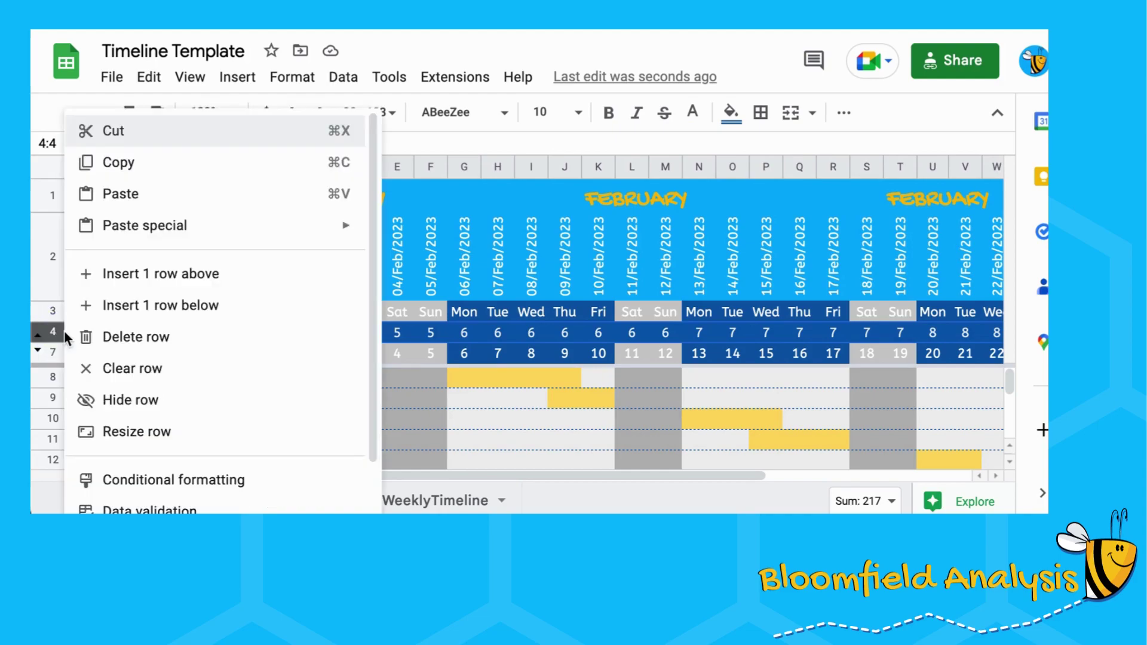
left_click(149, 401)
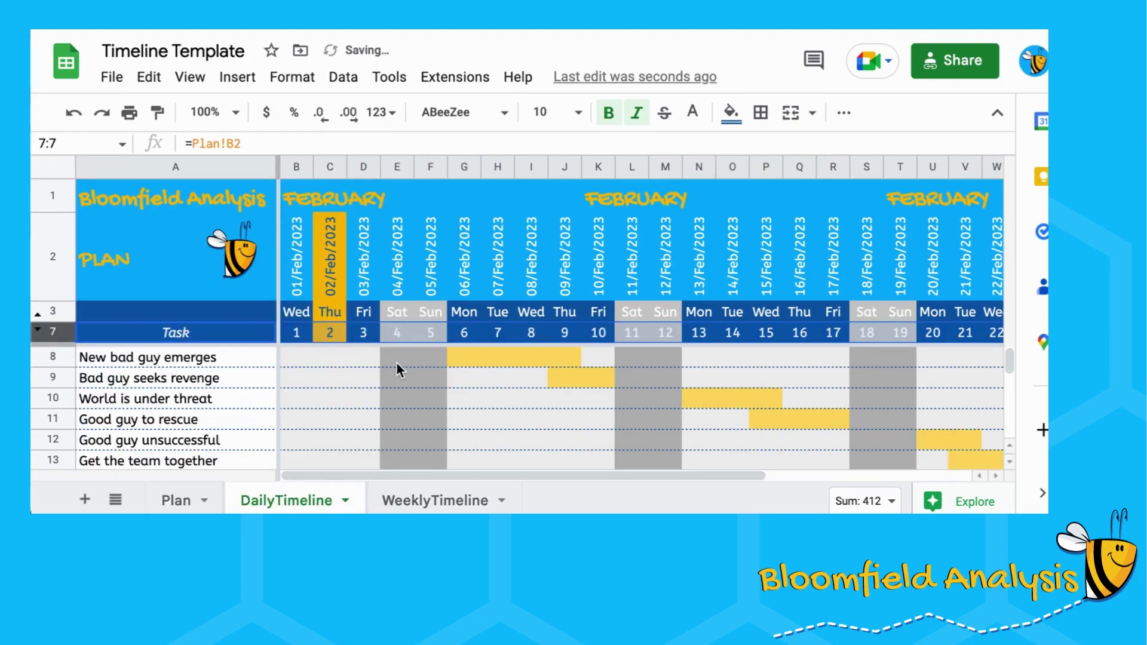